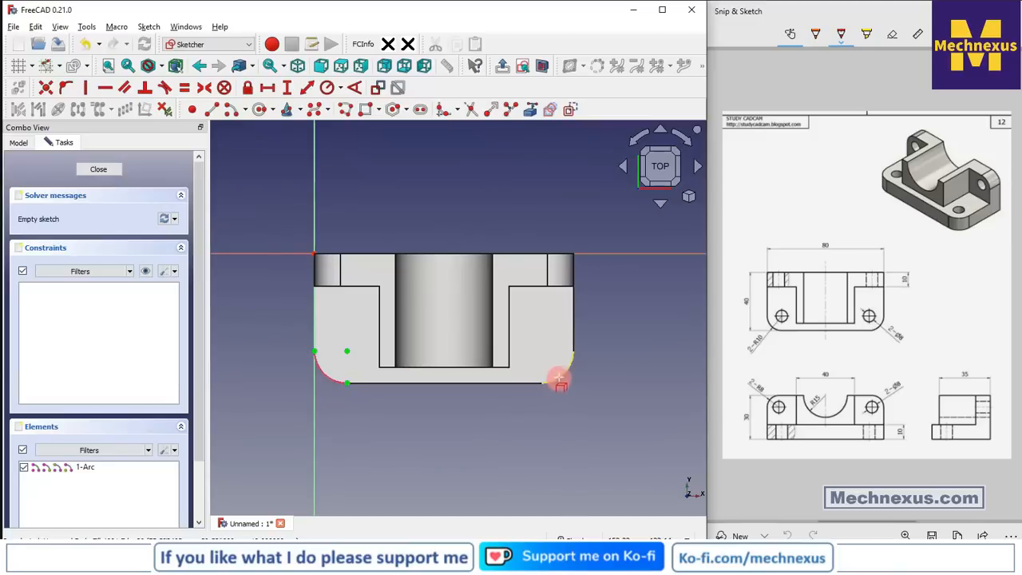
Reference the right corner arc as external geometry and sketch a circle centred on each base corner arc, the left one about 11.4 mm in diameter
click(559, 379)
right_click(548, 420)
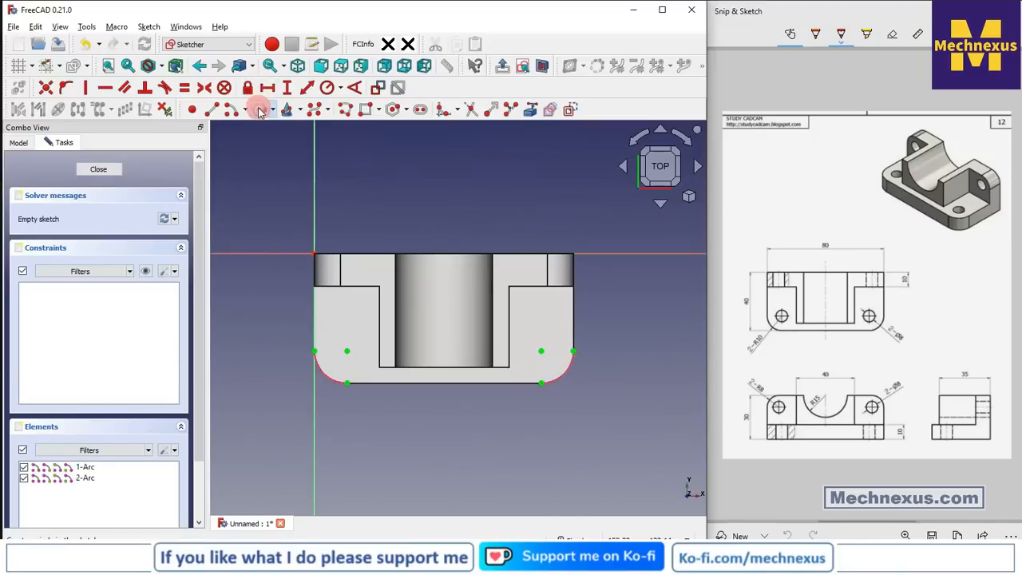
scroll(319, 391, up, 2)
click(364, 338)
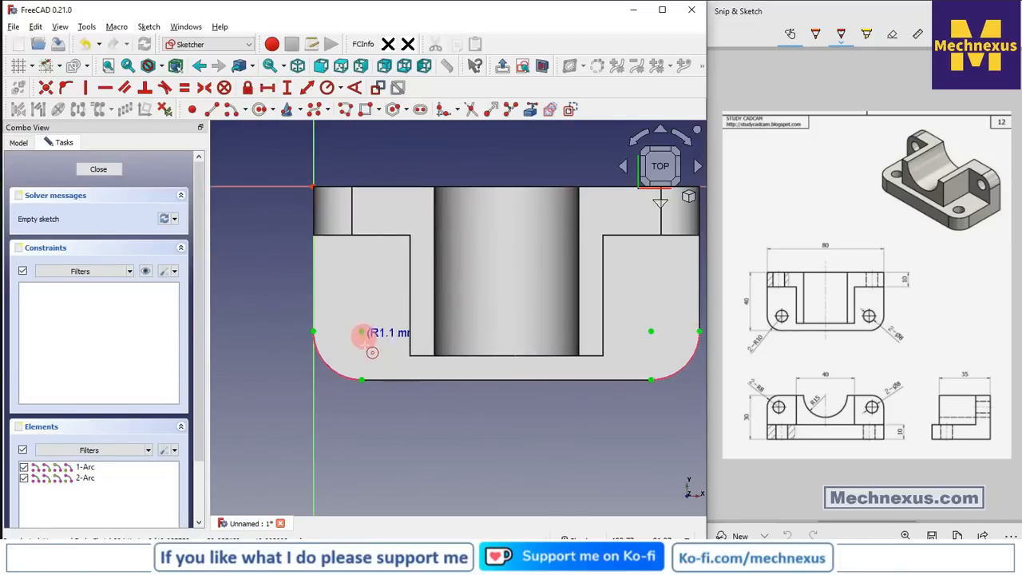
click(364, 359)
click(651, 330)
click(653, 359)
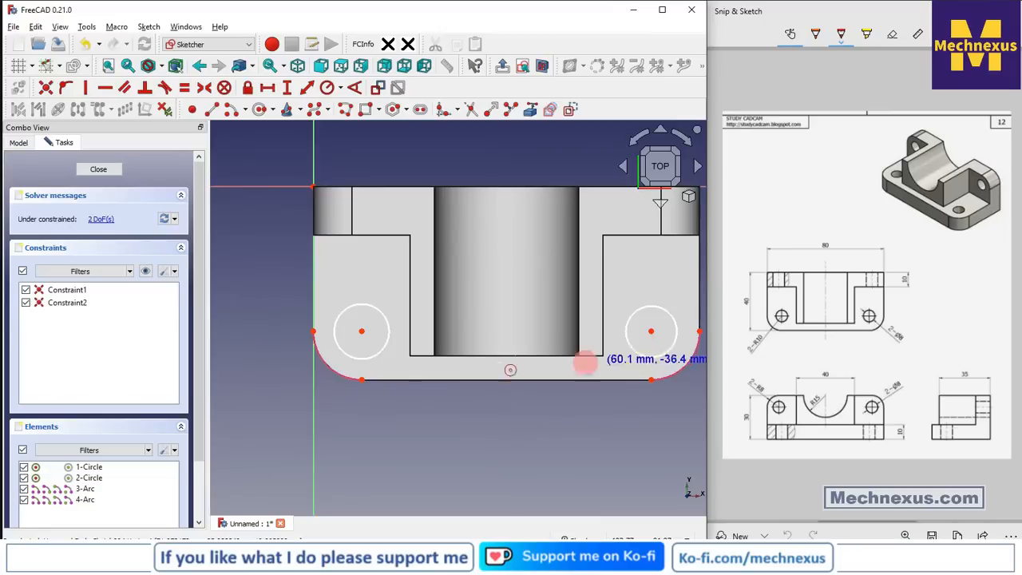
Constrain the diameter of the left base circle to 8 mm
click(341, 91)
click(376, 122)
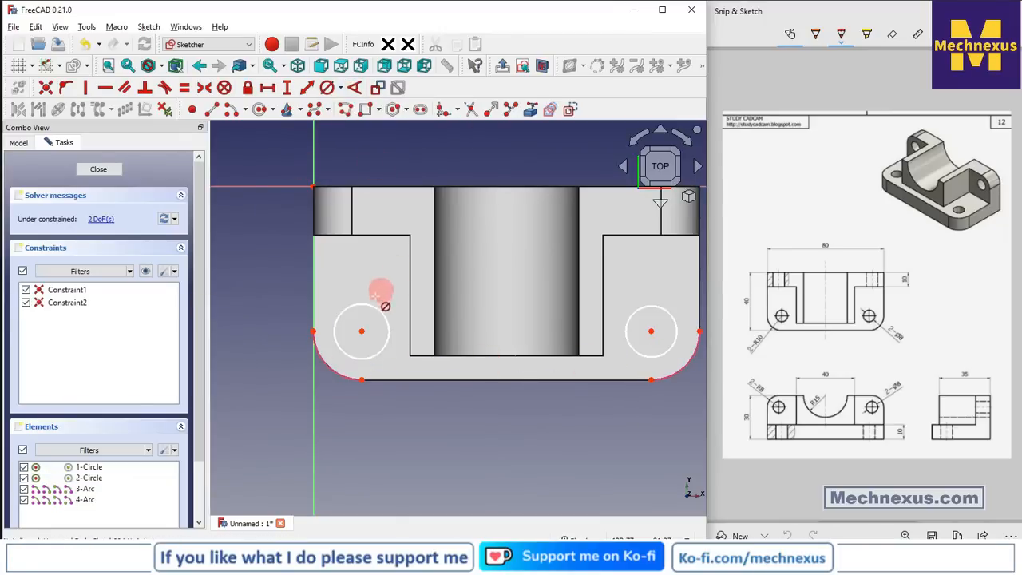
click(372, 303)
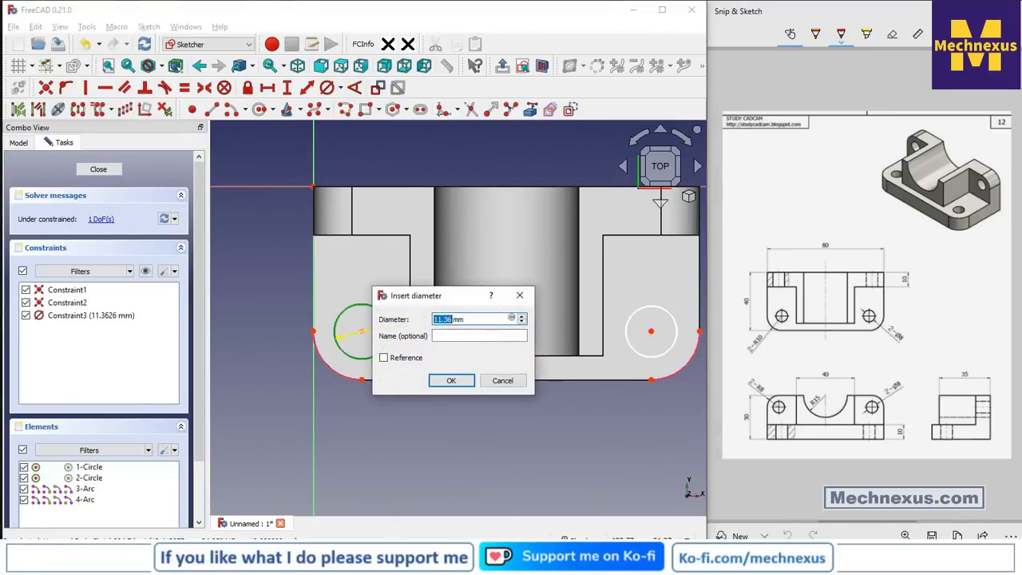
text(8)
key(Return)
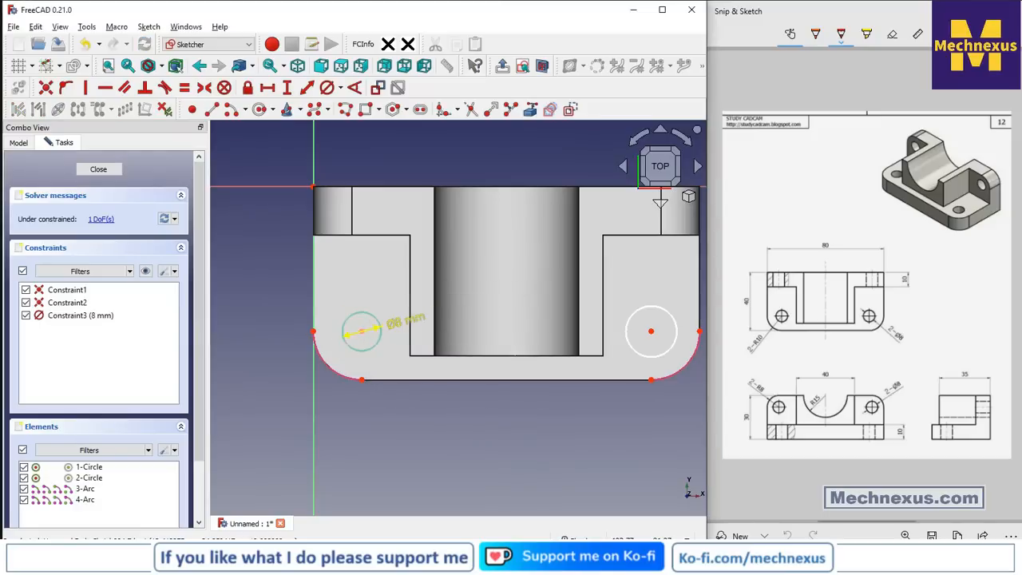
Apply an equal constraint between the two base circles and close the sketch
click(358, 414)
click(366, 341)
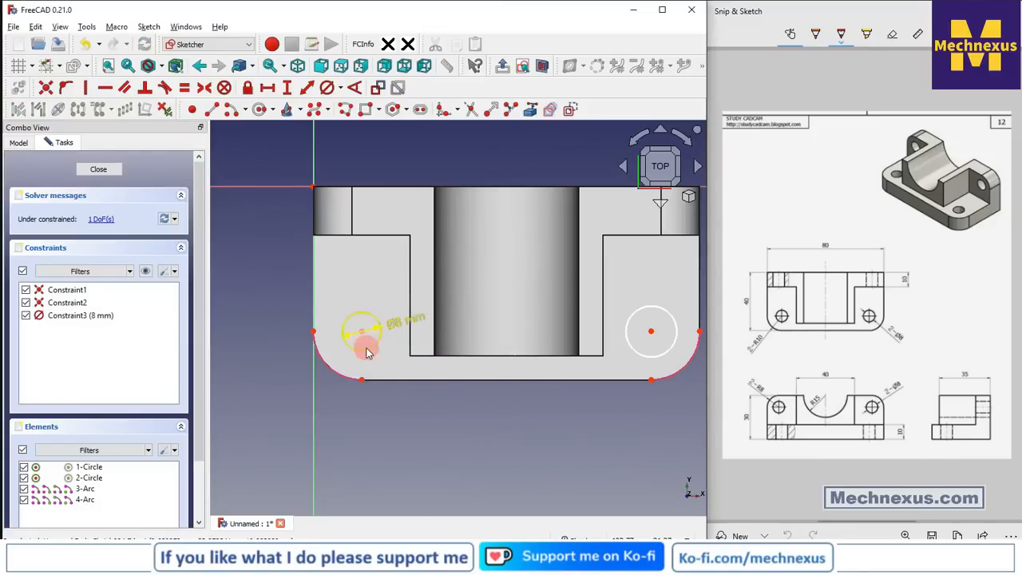
click(367, 353)
click(648, 359)
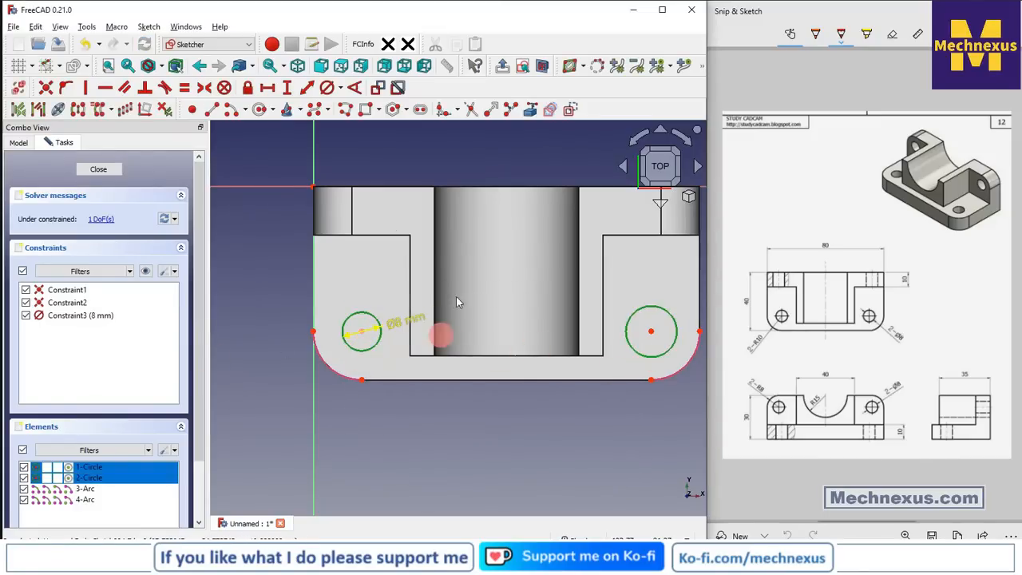
click(189, 90)
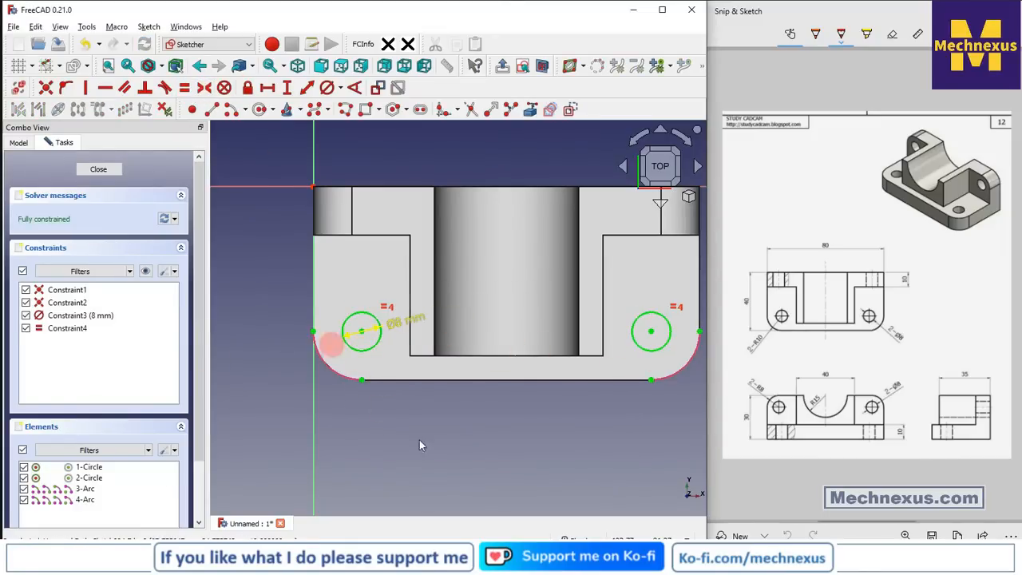
click(99, 169)
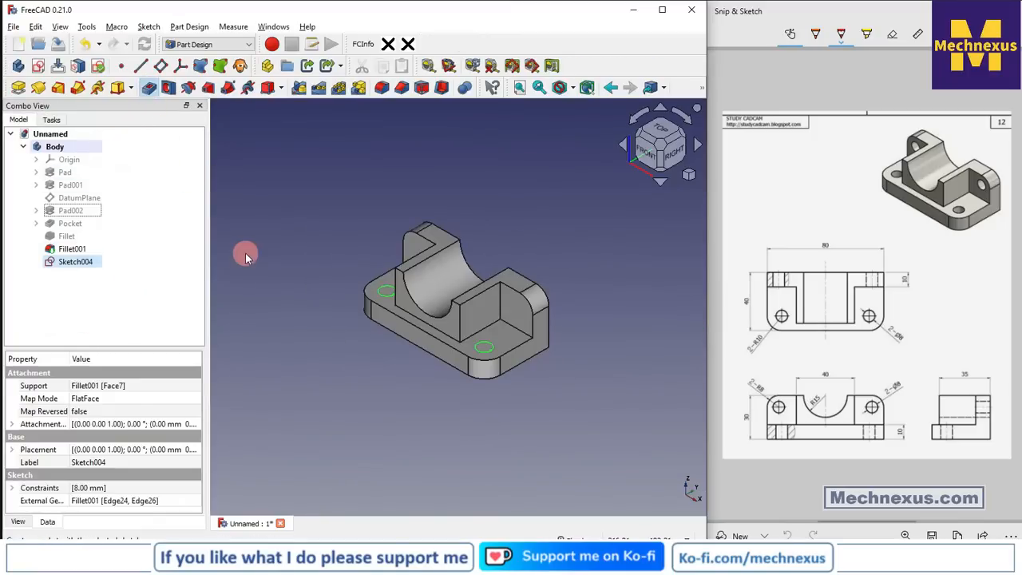
Cut the two base circles through the plate with a Through all pocket
click(149, 87)
click(133, 196)
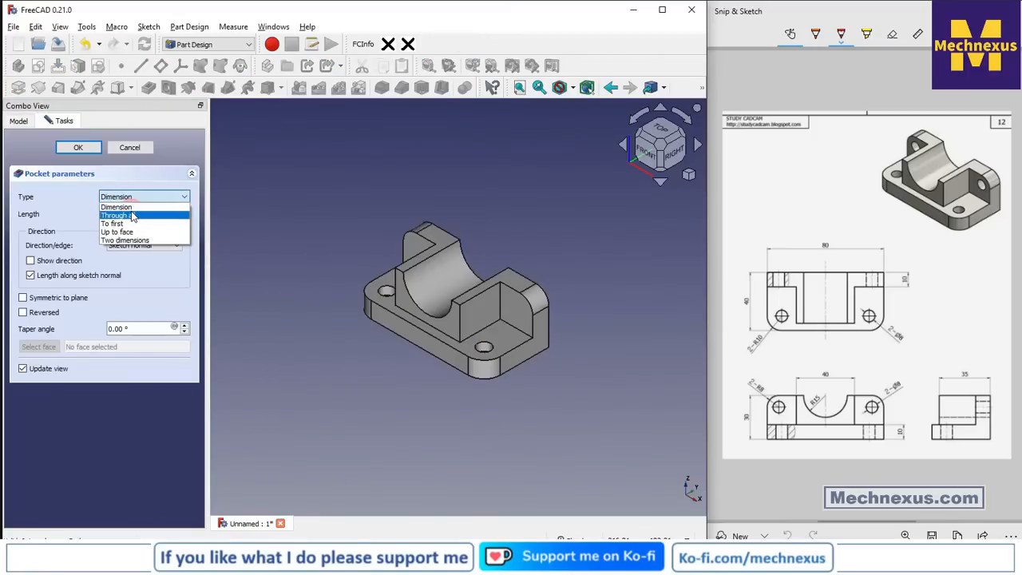
click(132, 215)
click(79, 147)
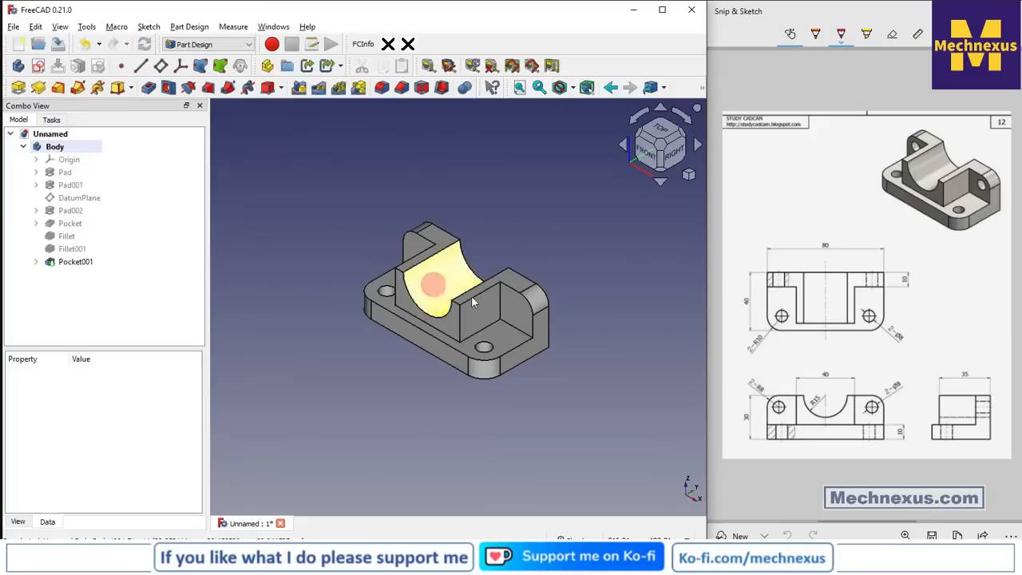
Start a sketch on the right lug's front face and reference both rounded upper corner arcs as external geometry
click(515, 307)
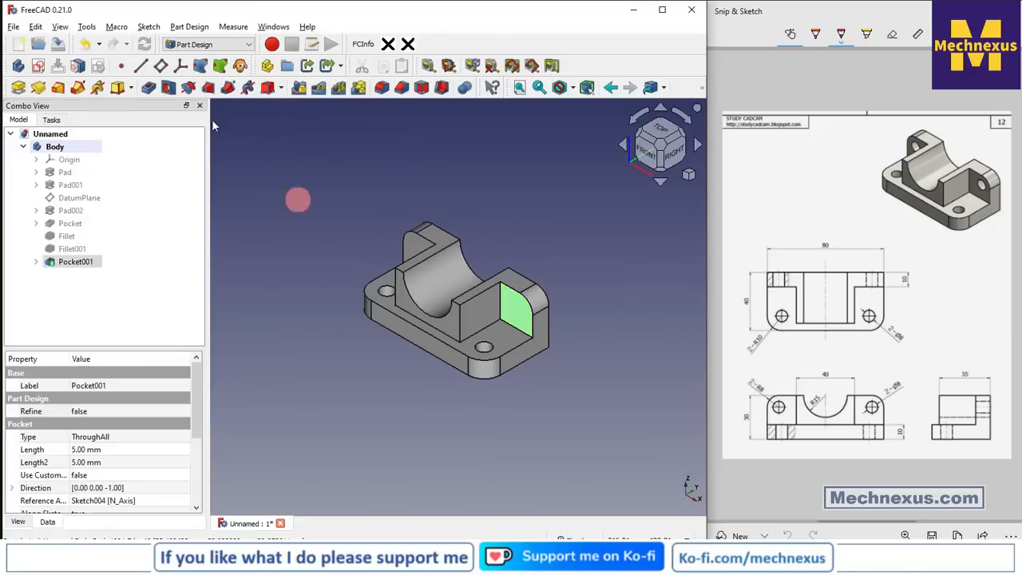
click(41, 67)
scroll(336, 243, up, 3)
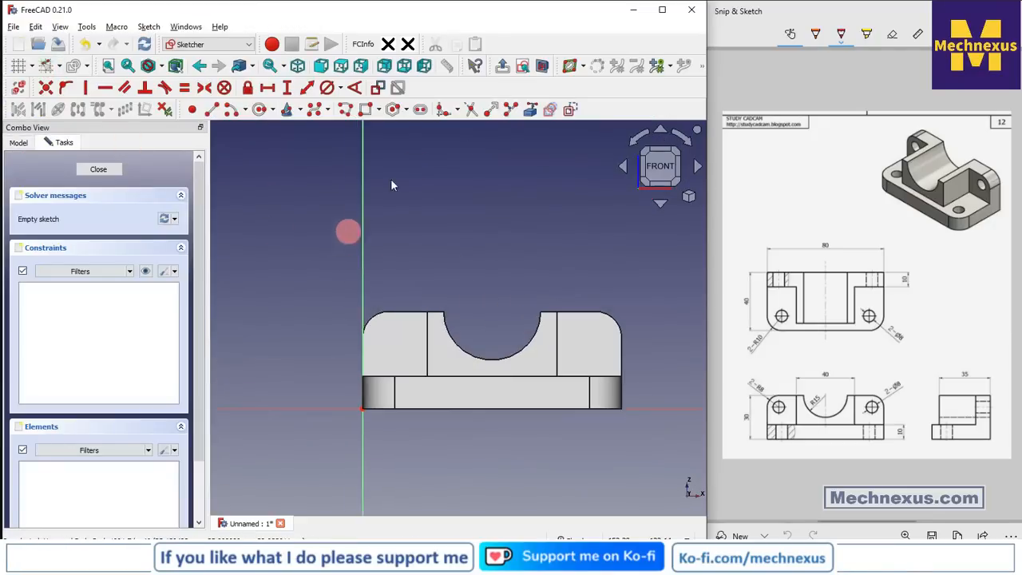
click(531, 109)
click(388, 336)
click(362, 337)
click(388, 312)
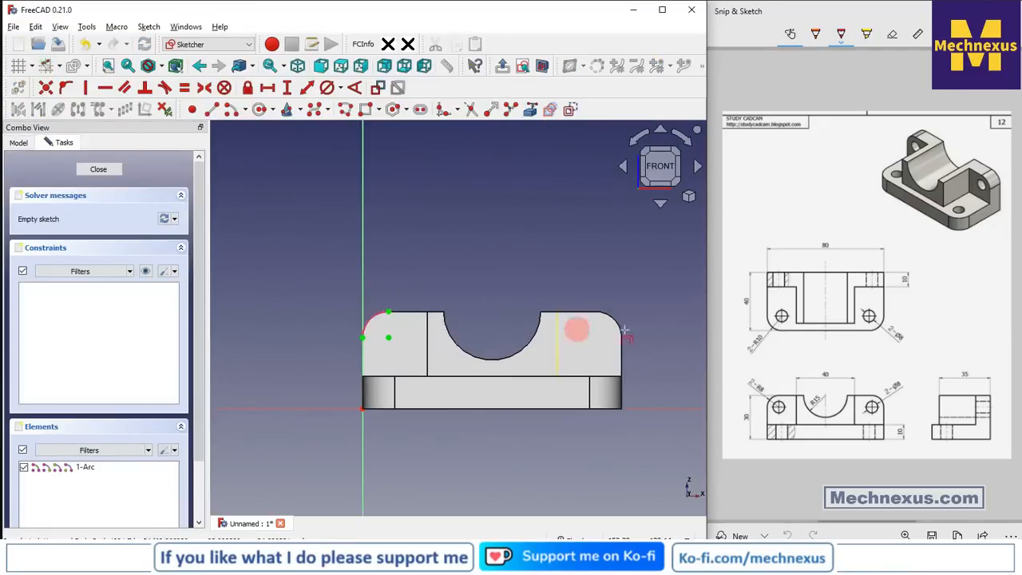
click(622, 338)
scroll(439, 321, up, 1)
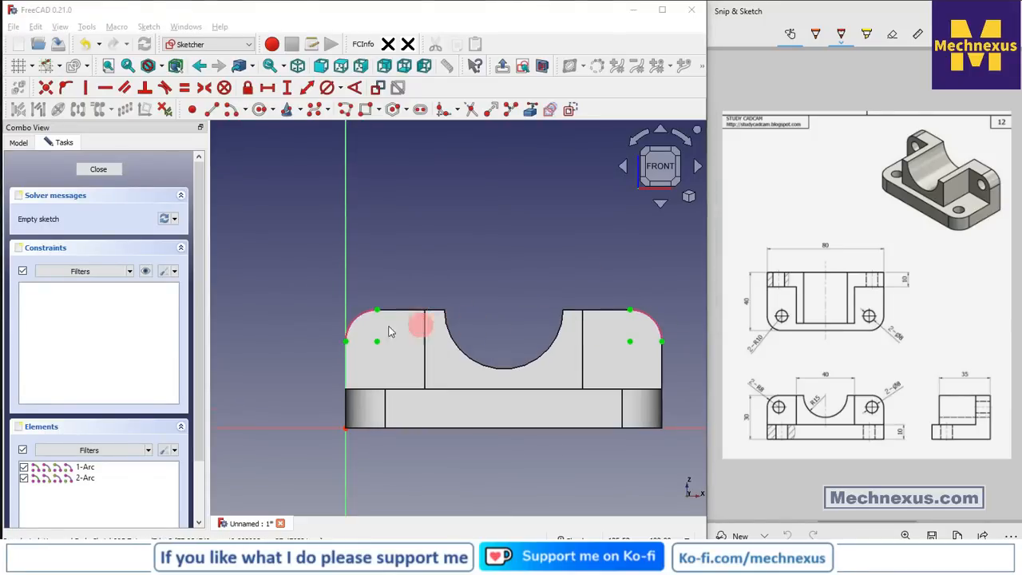
Sketch a circle centred on each of the two lug corner arcs, the left one about 9.7 mm in diameter
click(261, 110)
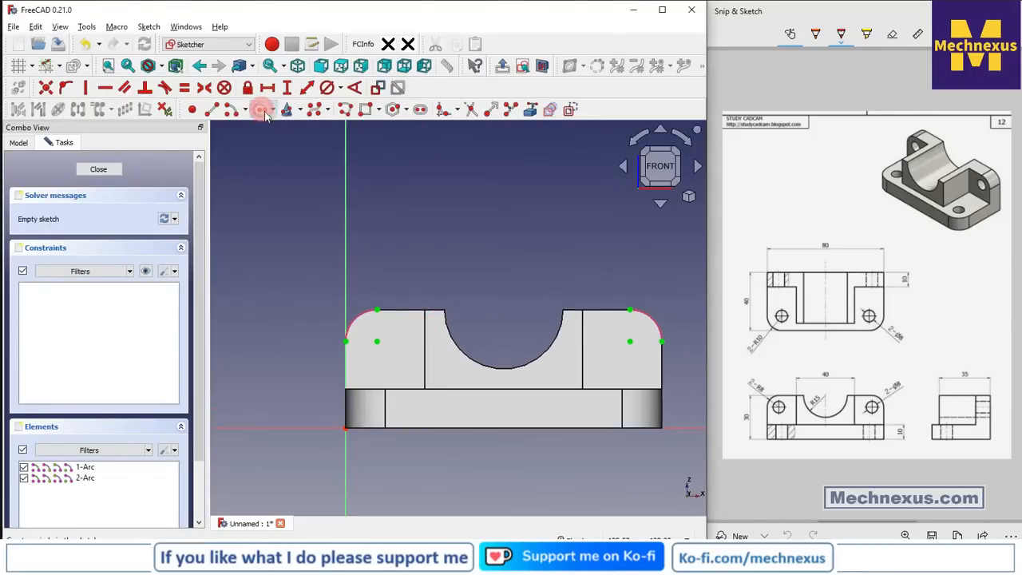
click(376, 340)
click(389, 354)
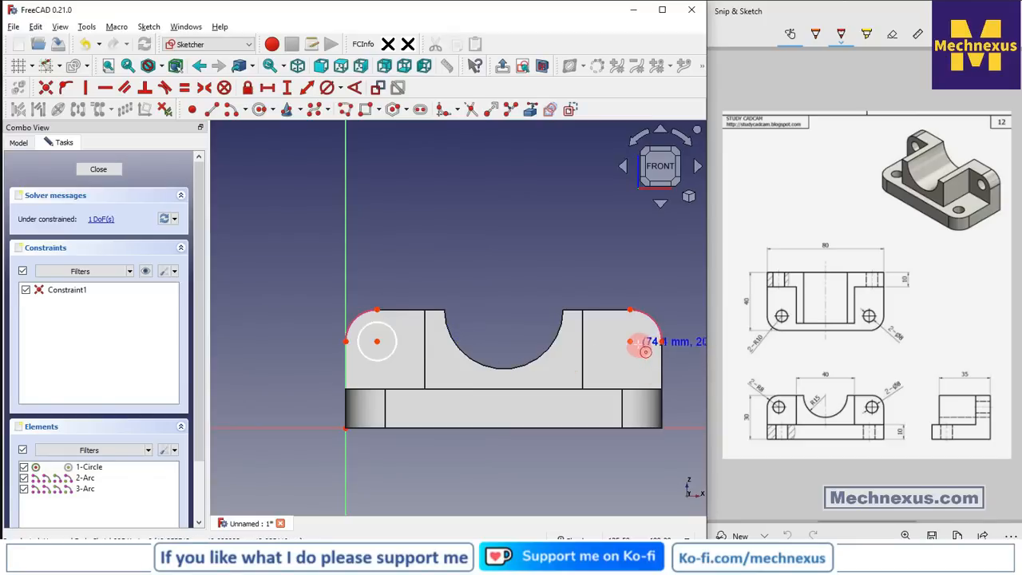
click(630, 341)
click(641, 353)
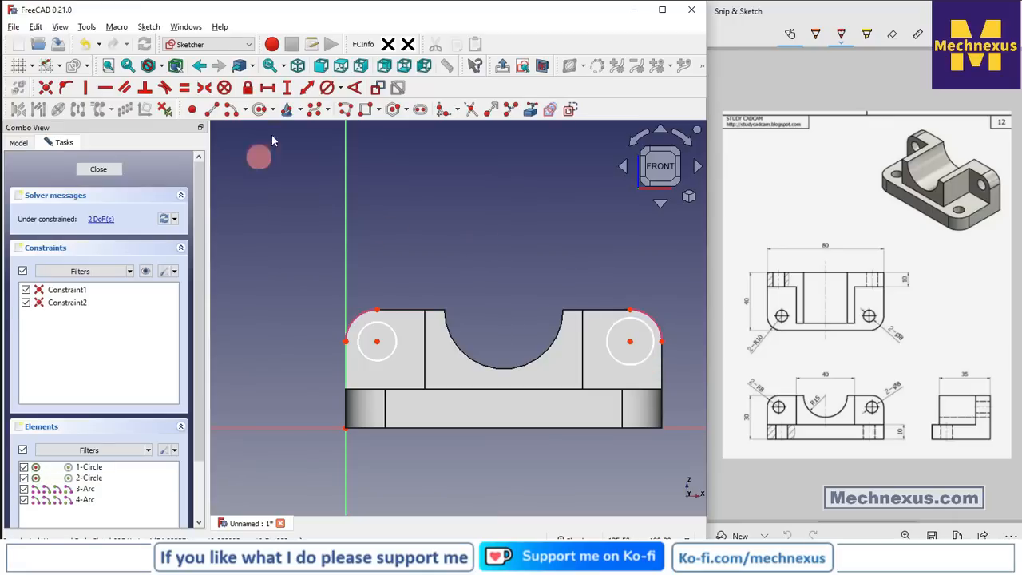
Set the left lug circle's diameter to 8 mm and make the right lug circle equal to it
click(326, 88)
click(376, 337)
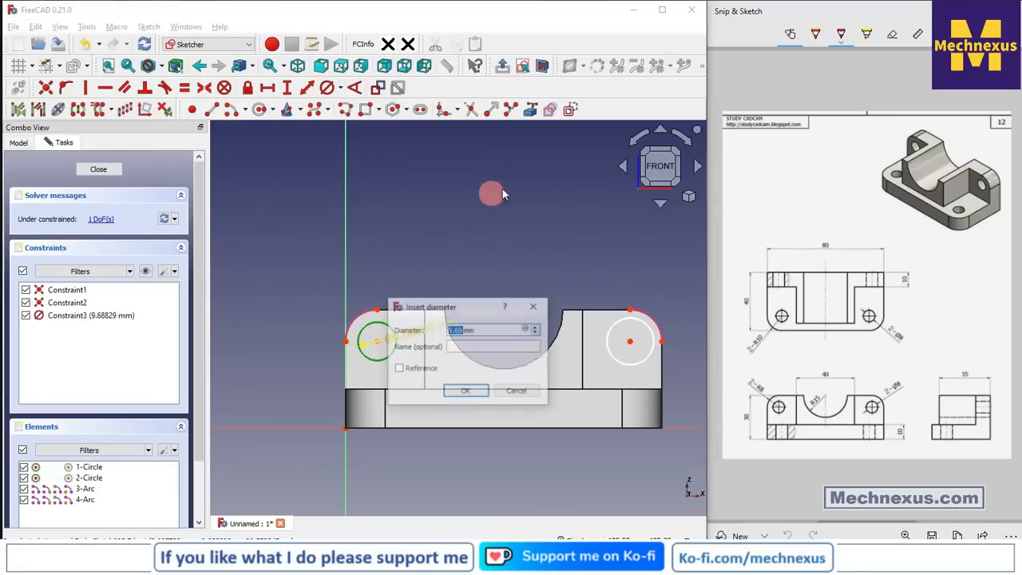
key(Return)
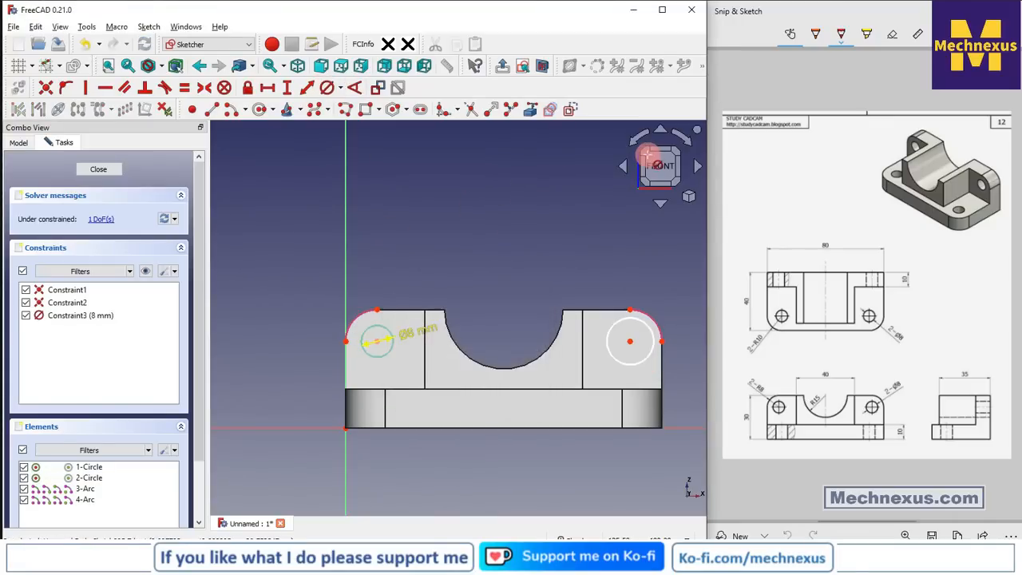
click(372, 357)
click(640, 367)
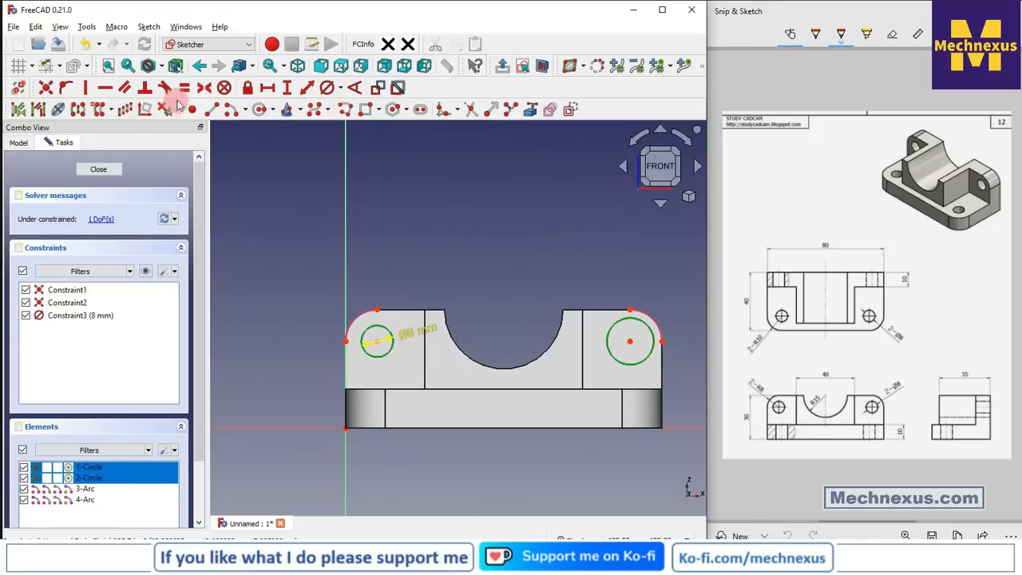
click(182, 88)
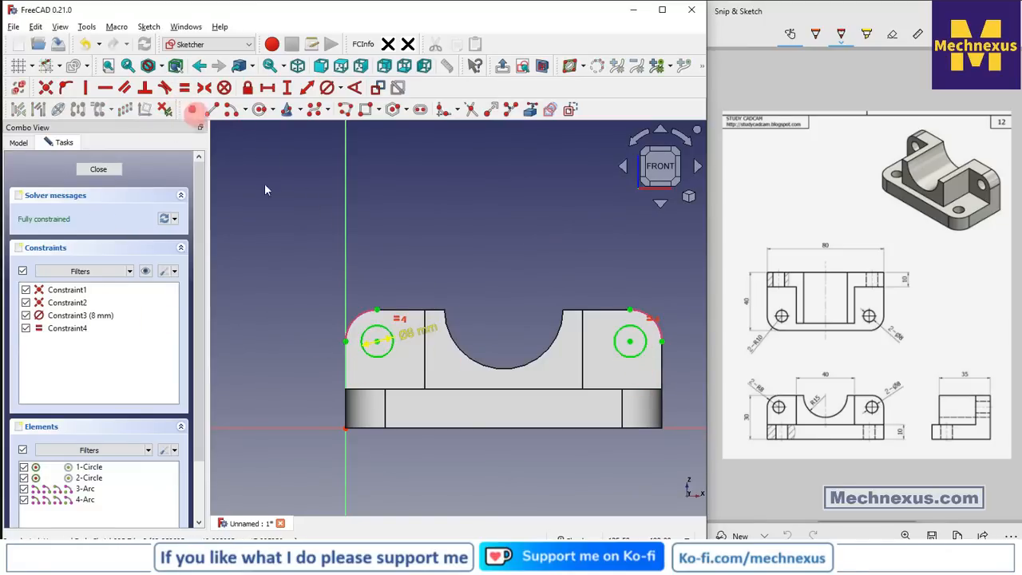
Close the sketch and cut both lug circles with a Through all pocket
click(102, 170)
click(147, 90)
click(122, 200)
click(120, 208)
click(87, 152)
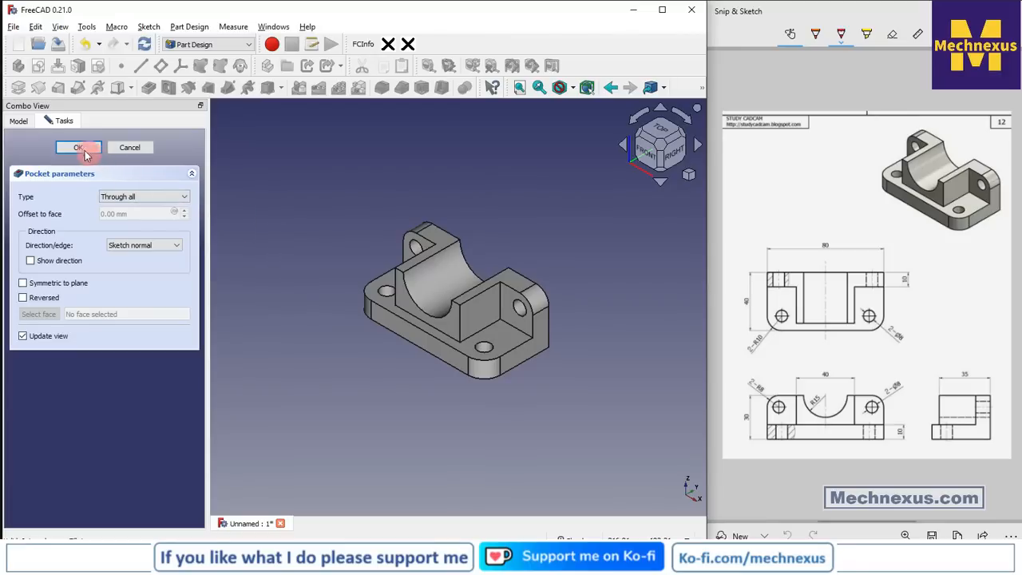
Switch to the TechDraw workbench and insert a default drawing page
scroll(489, 247, up, 3)
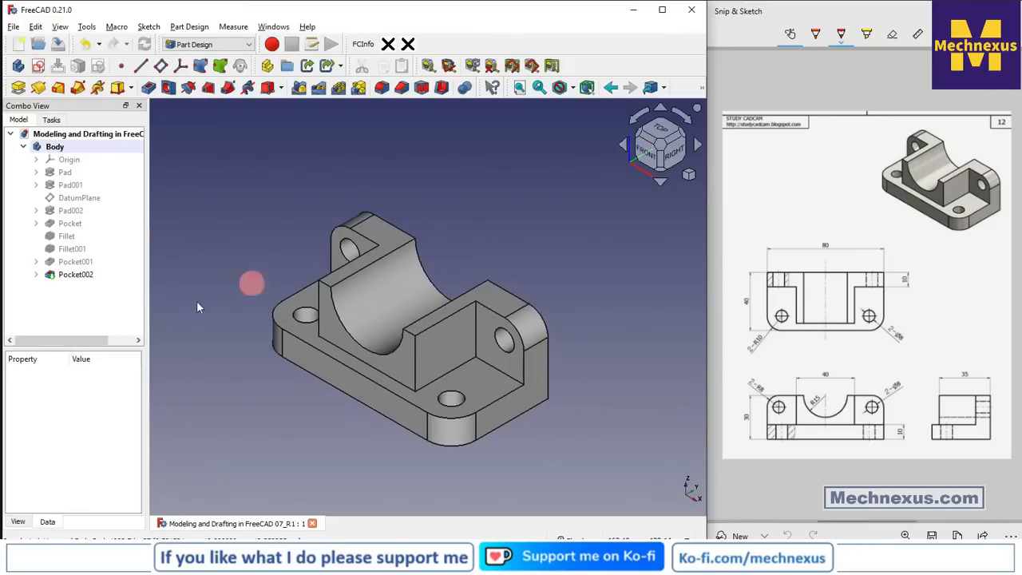
click(223, 44)
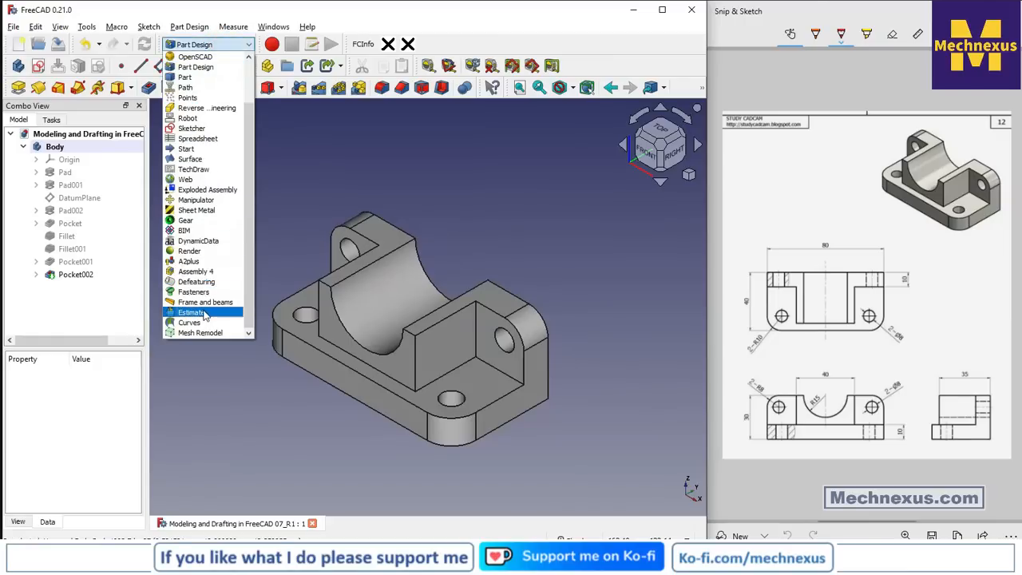
click(211, 170)
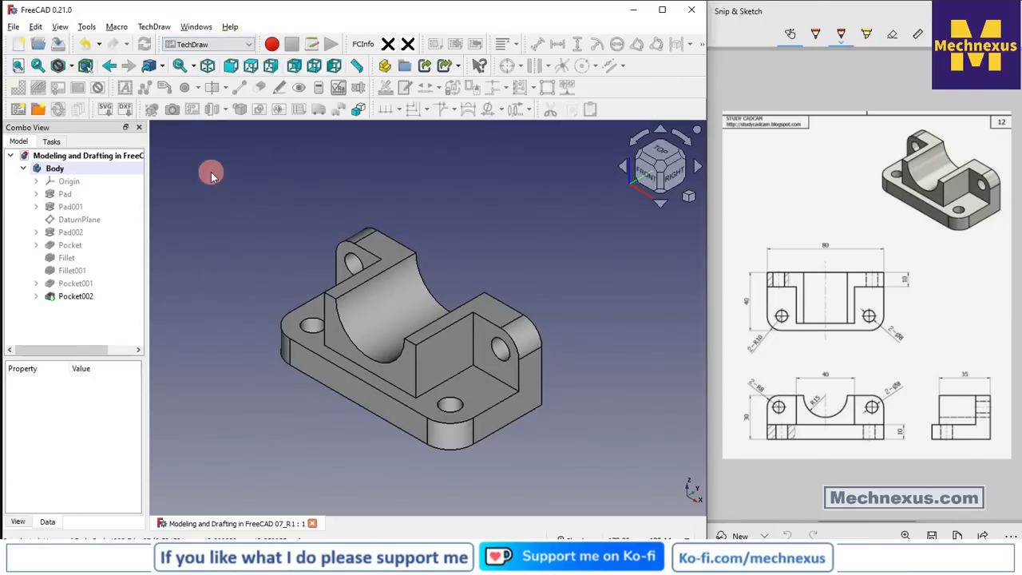
click(19, 111)
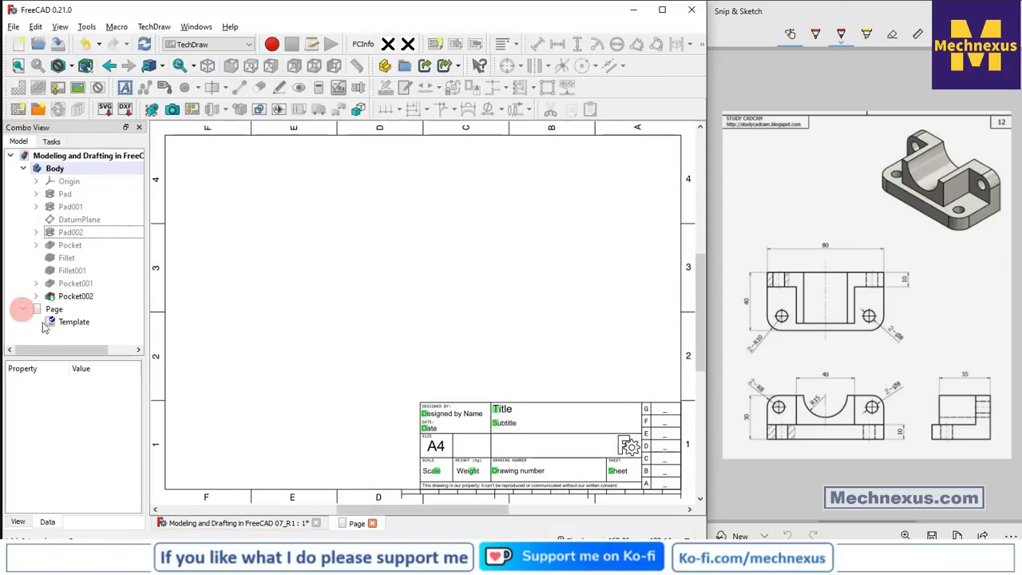
Replace the drawing page's template with the ANSIA_Portrait file
click(93, 352)
drag(94, 357, 95, 423)
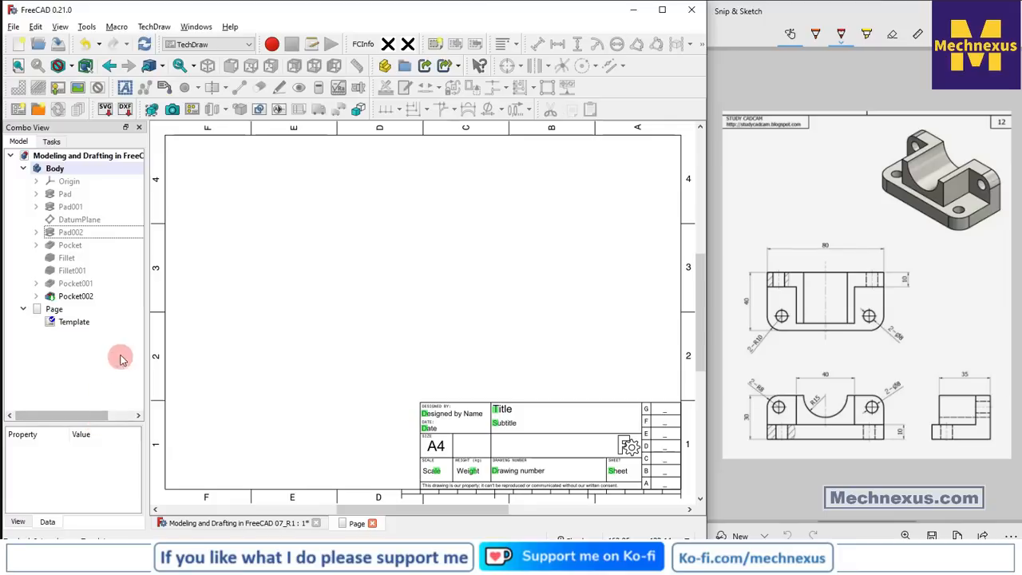
click(72, 322)
drag(88, 424, 90, 278)
click(87, 408)
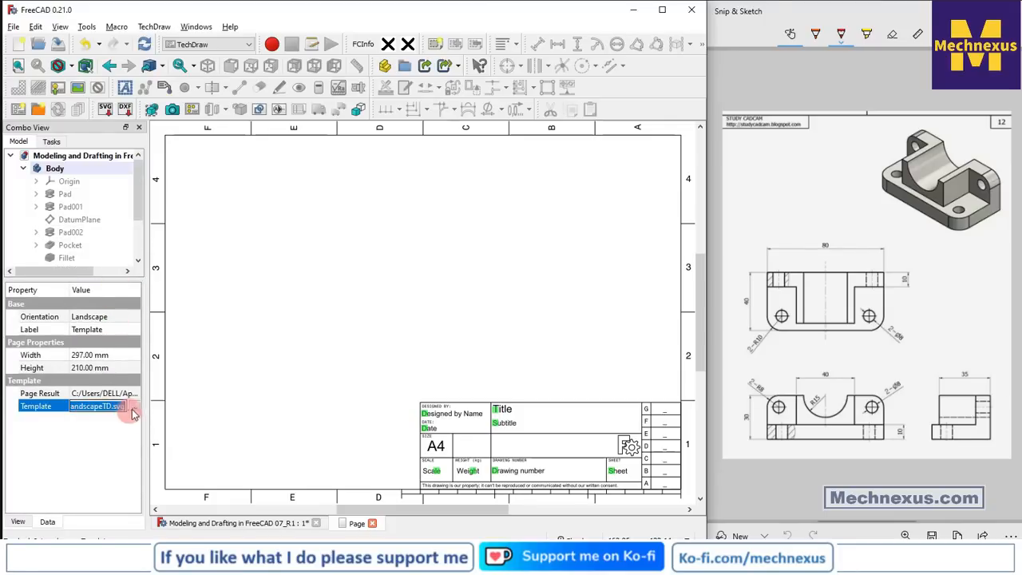
click(134, 407)
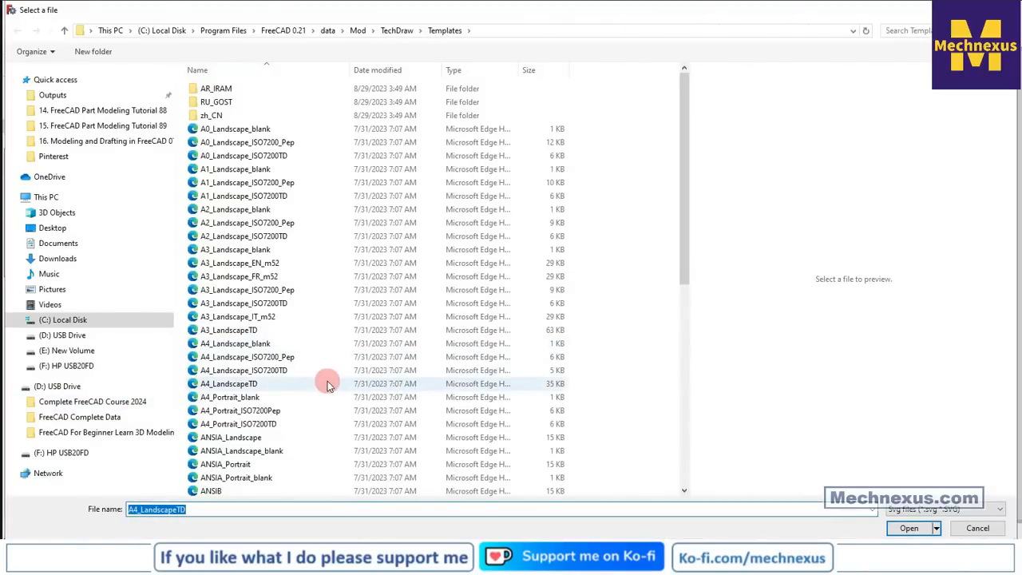
scroll(329, 383, down, 1)
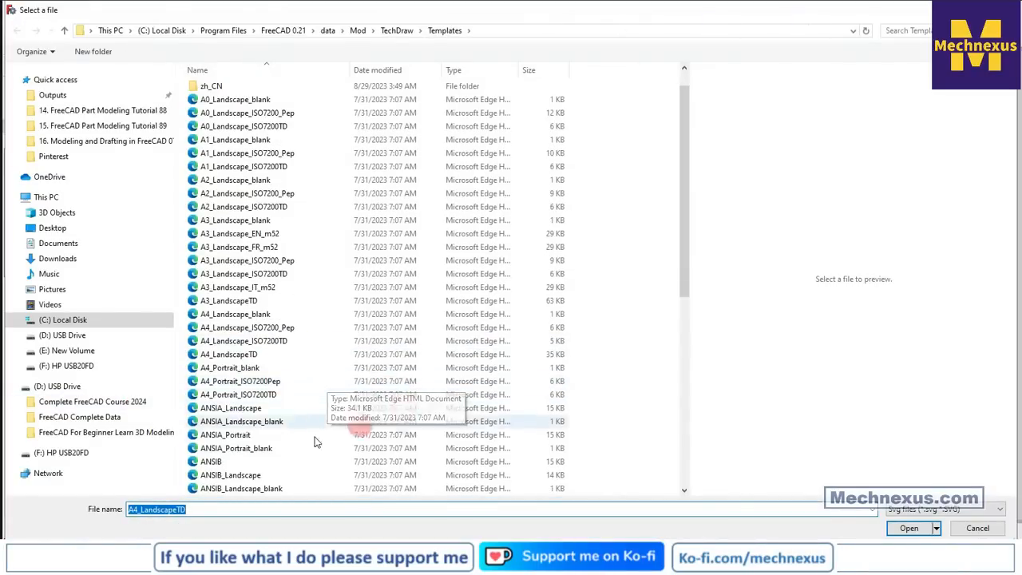
click(238, 438)
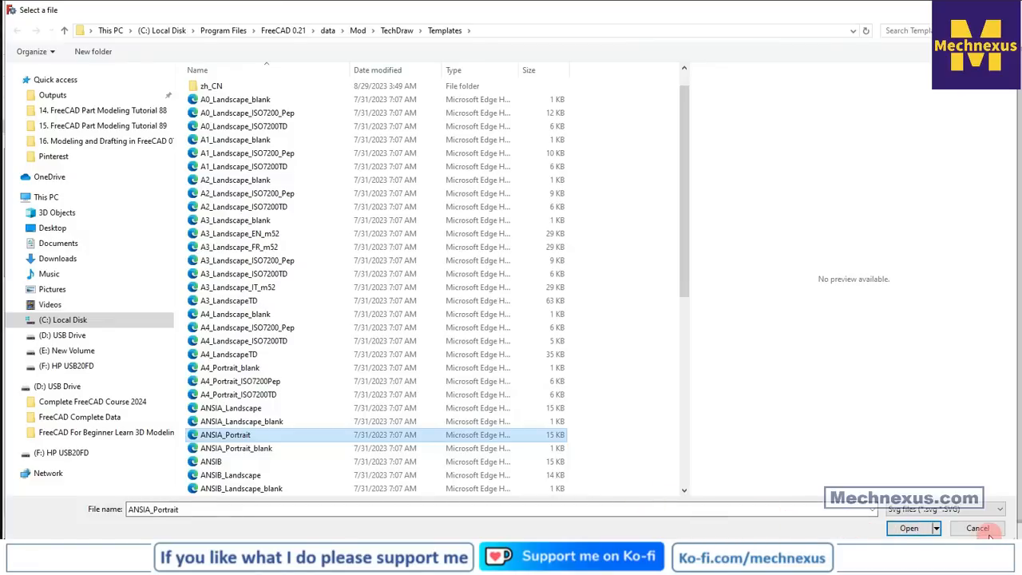
click(885, 528)
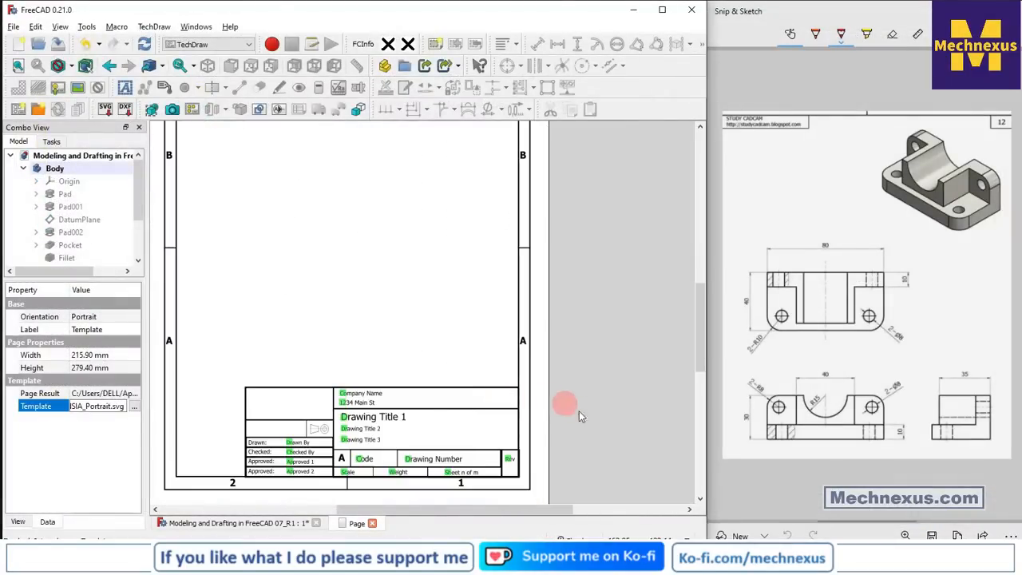
Look over the new portrait sheet and return to the 3D view of the bracket
scroll(579, 411, down, 2)
scroll(548, 351, up, 1)
scroll(419, 302, down, 1)
scroll(467, 342, up, 1)
click(249, 523)
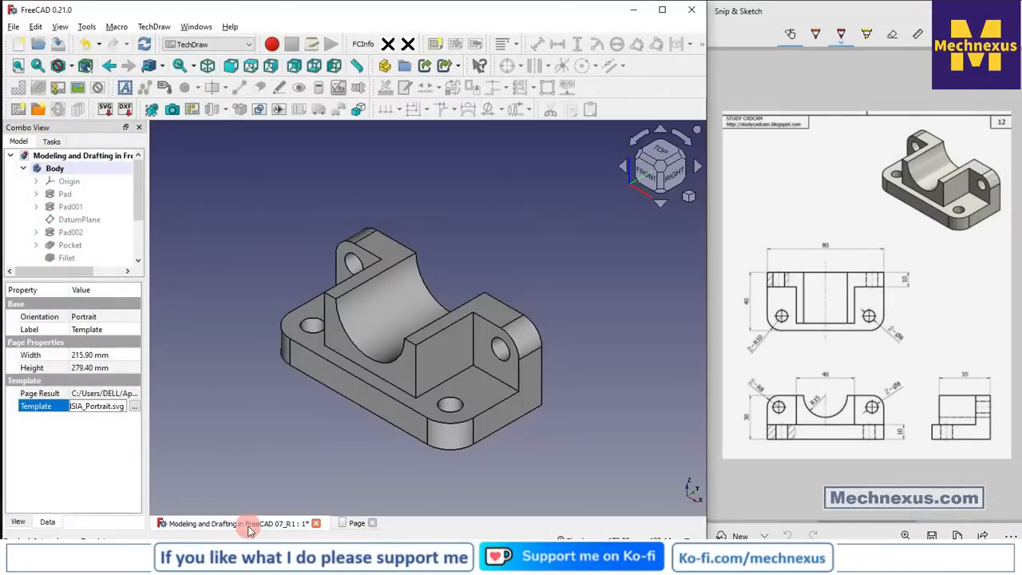
Orient the bracket to the front view and insert a third-angle projection group of Body with Front, Top and Right views
click(154, 244)
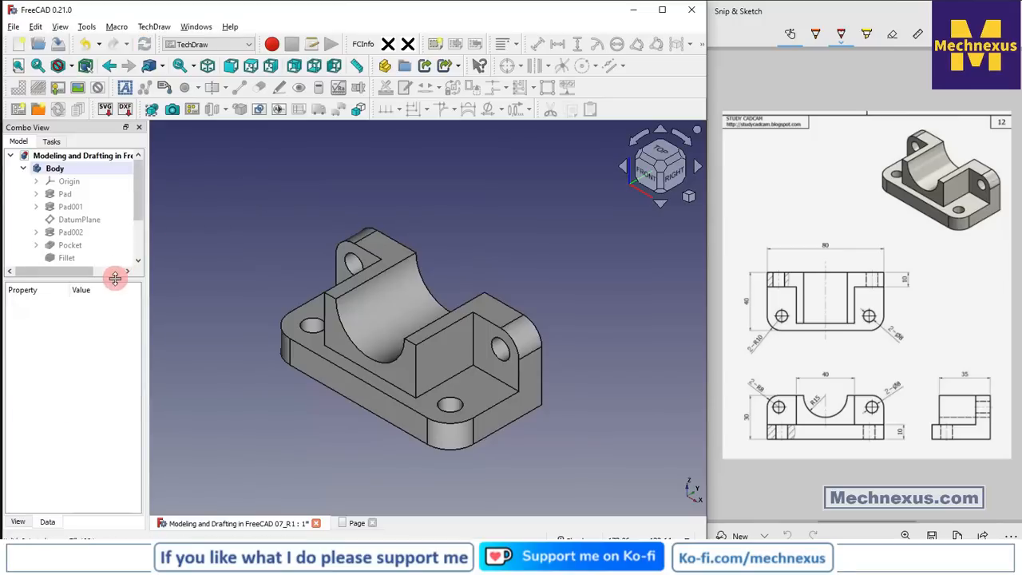
drag(115, 277, 116, 328)
click(649, 182)
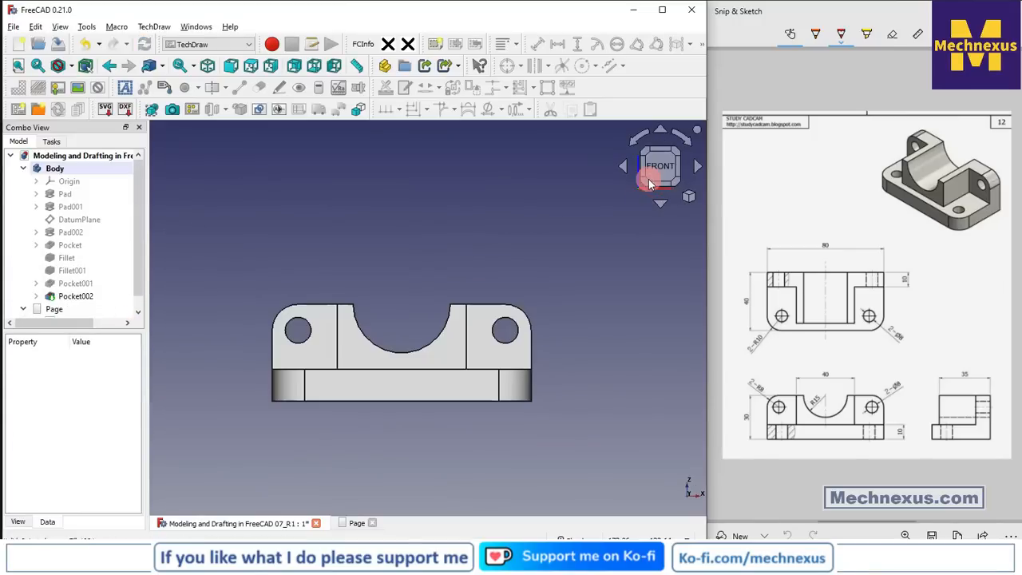
click(51, 169)
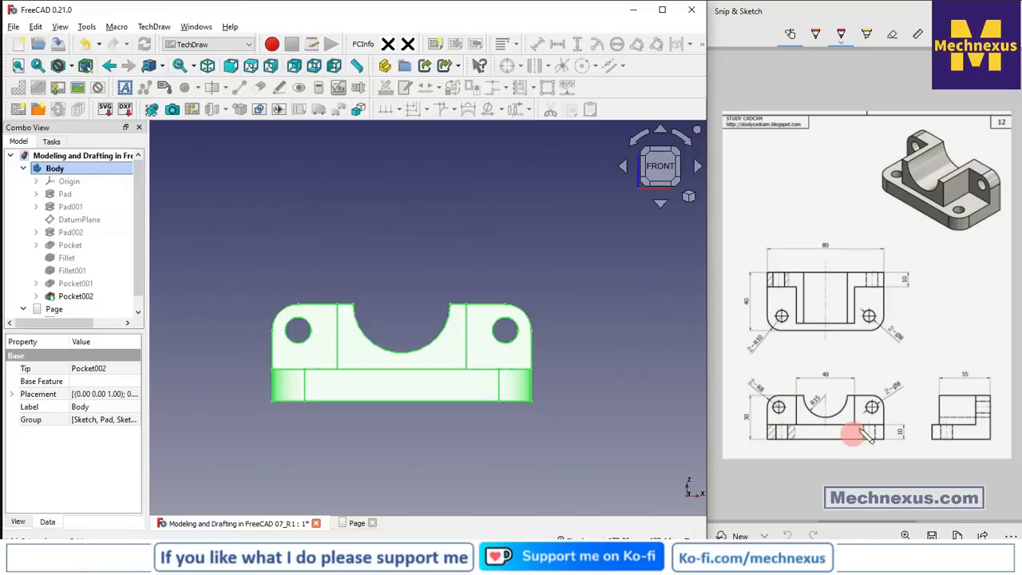
click(192, 112)
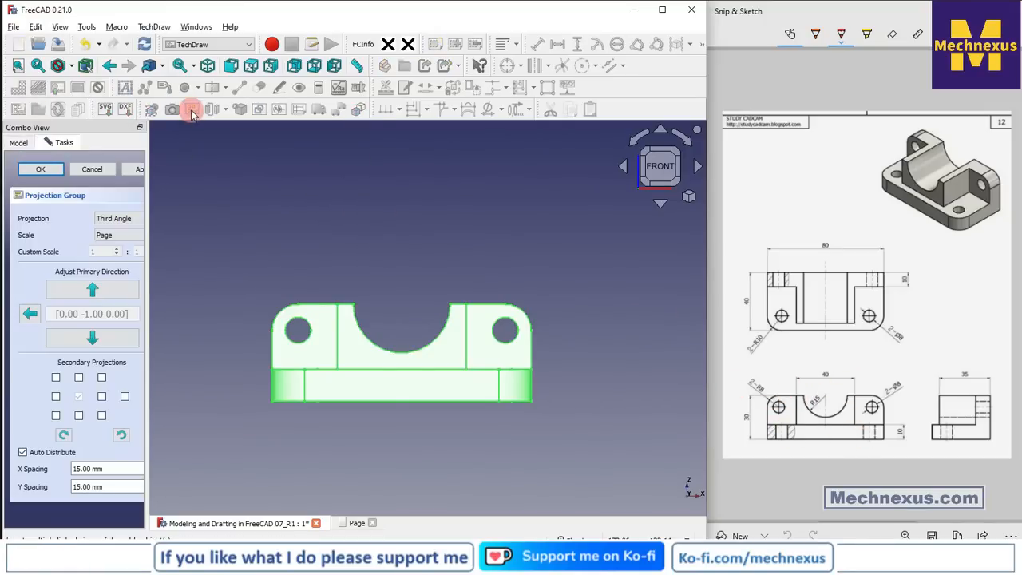
drag(149, 253, 243, 254)
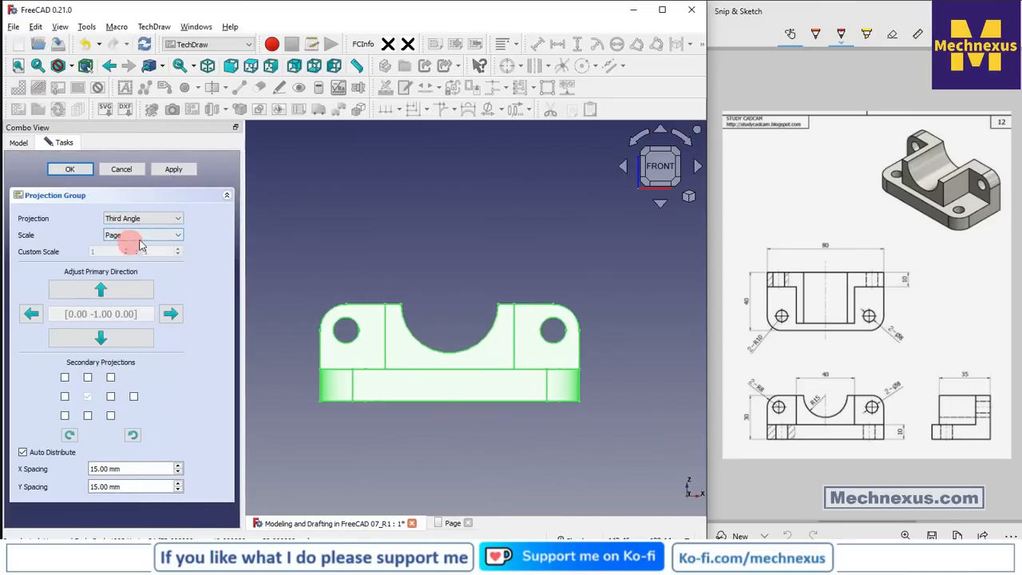
click(88, 379)
click(71, 170)
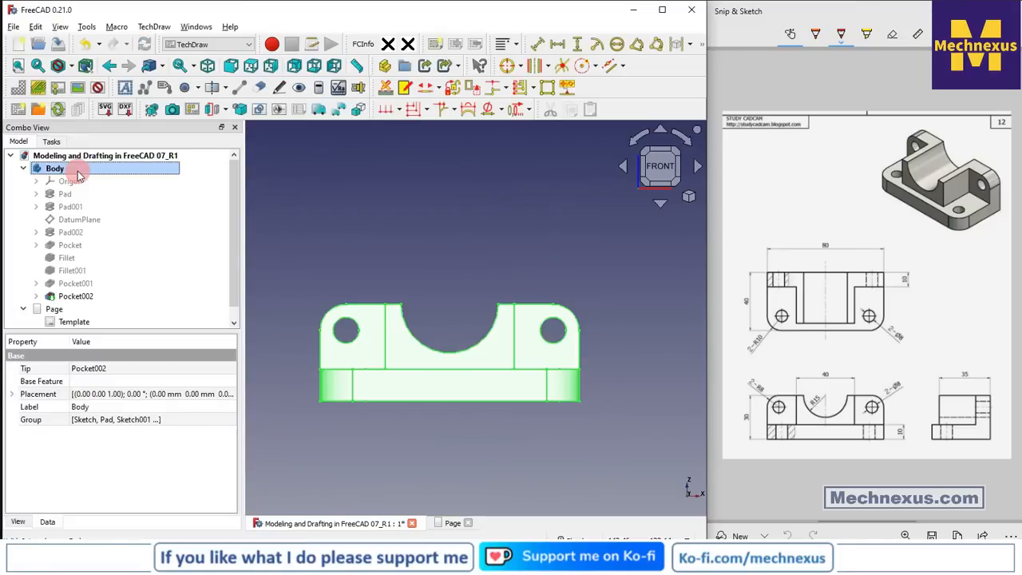
Open the drawing page and move the projection group left so all three views fit inside the sheet border
click(450, 525)
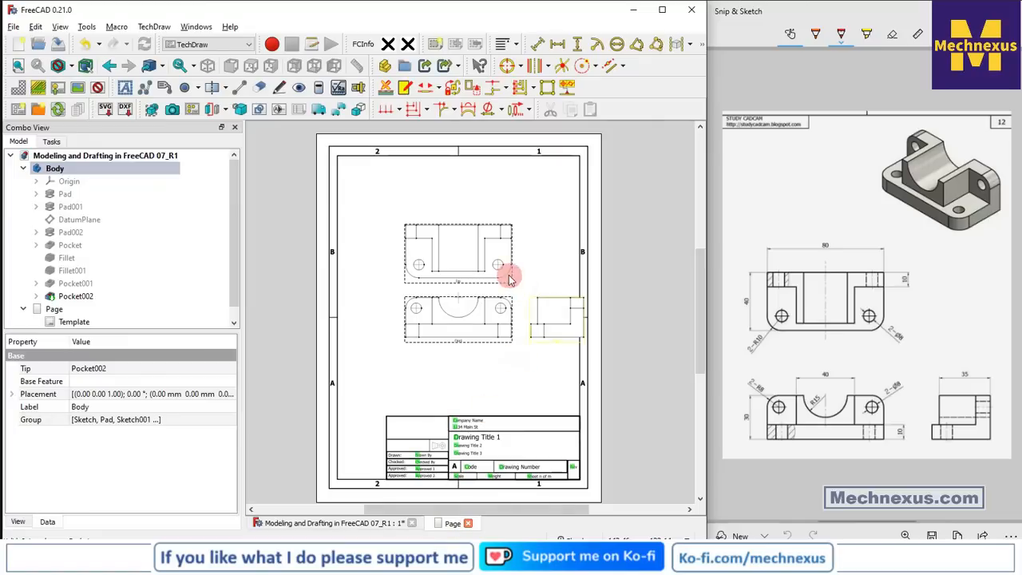
scroll(472, 309, up, 2)
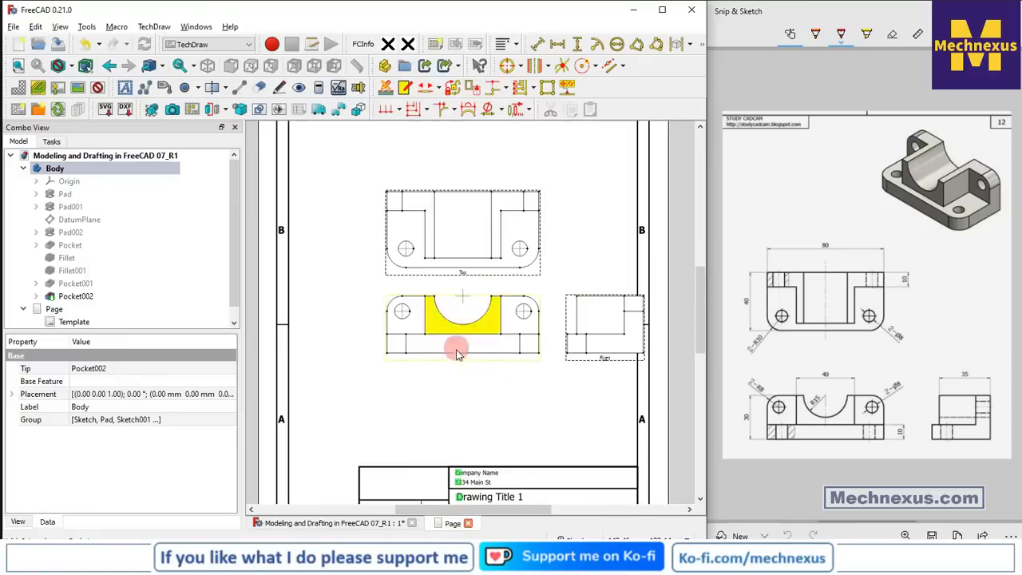
drag(463, 358, 410, 393)
click(391, 441)
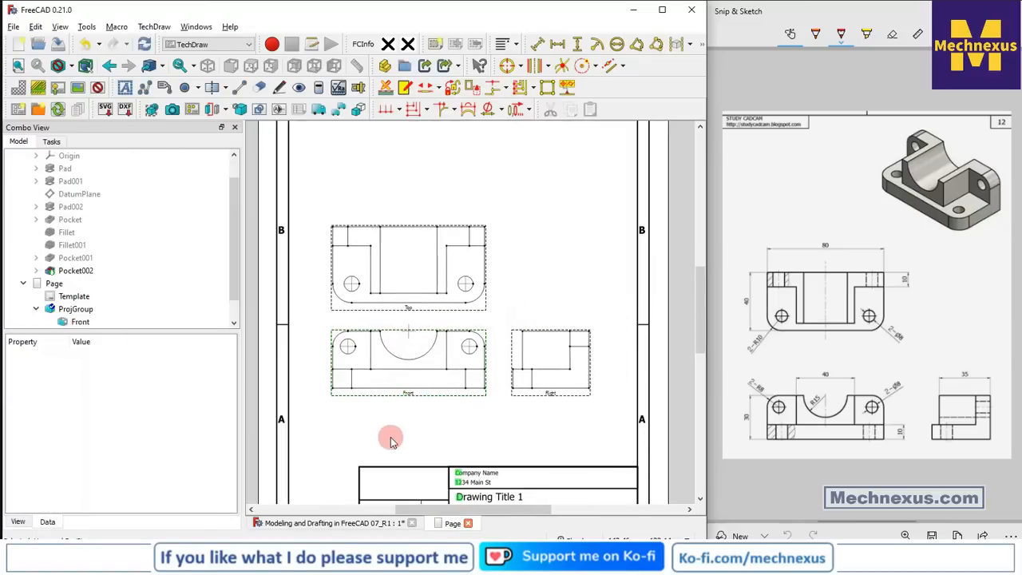
scroll(390, 441, down, 3)
scroll(390, 441, up, 4)
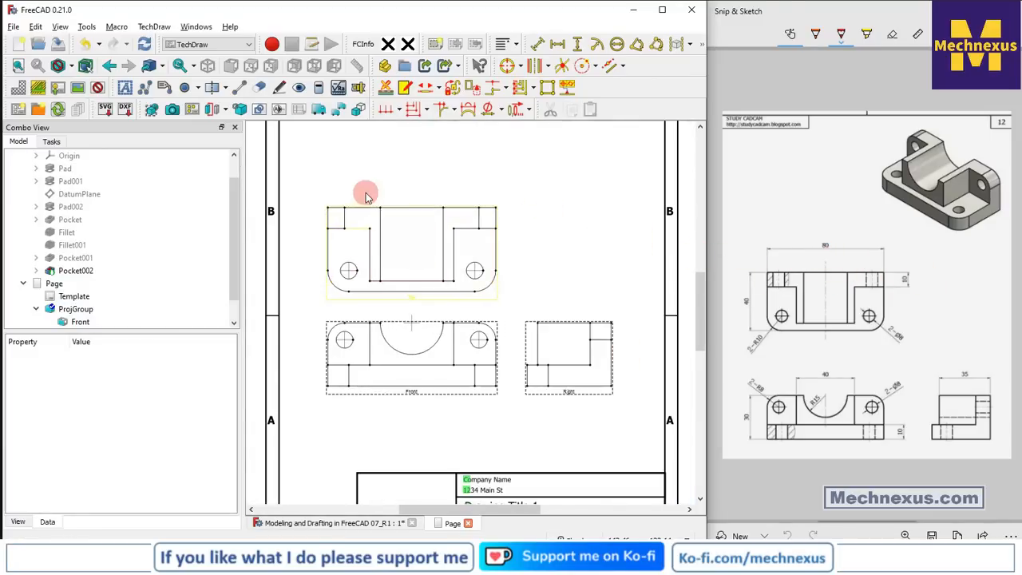
Add a horizontal dimension for the Top view's overall width between its upper corners and place it above the view
scroll(359, 199, up, 3)
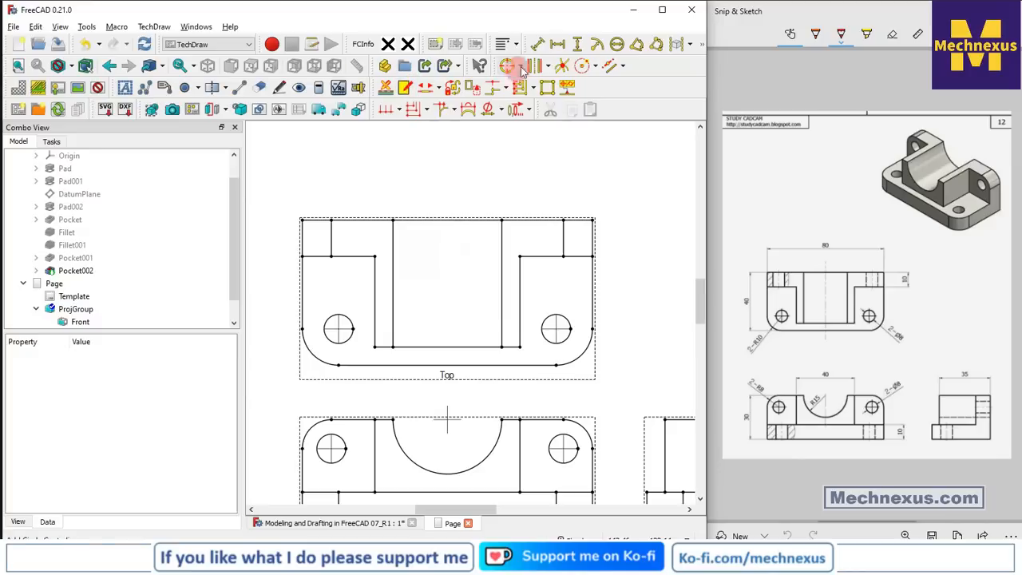
click(304, 223)
scroll(591, 222, up, 5)
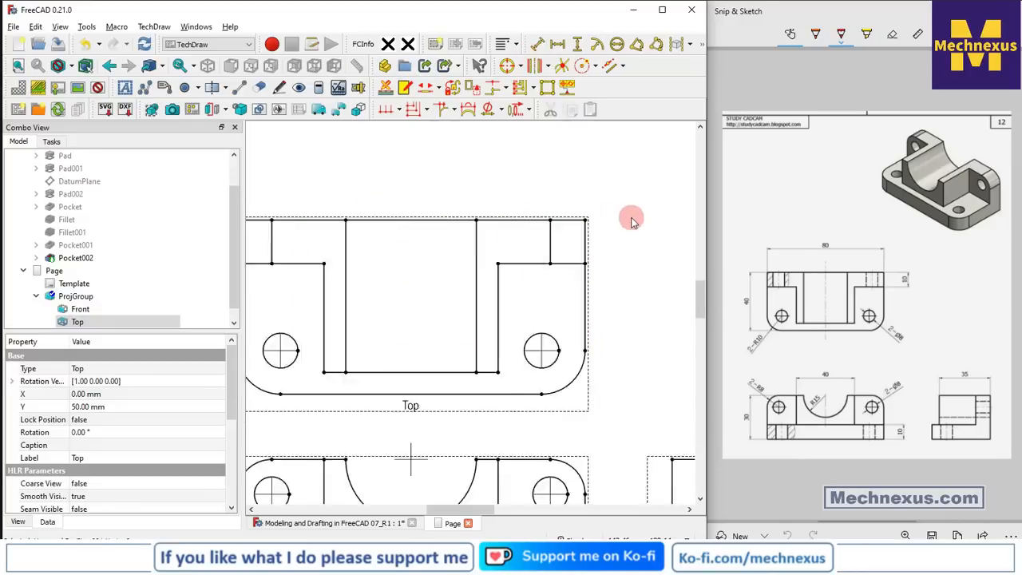
click(546, 226)
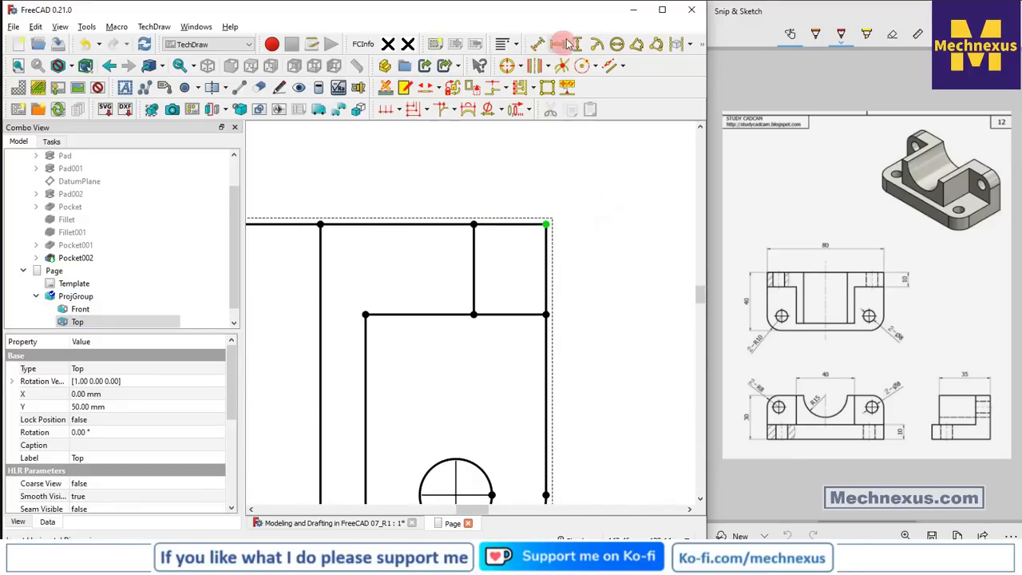
click(558, 45)
scroll(598, 249, down, 6)
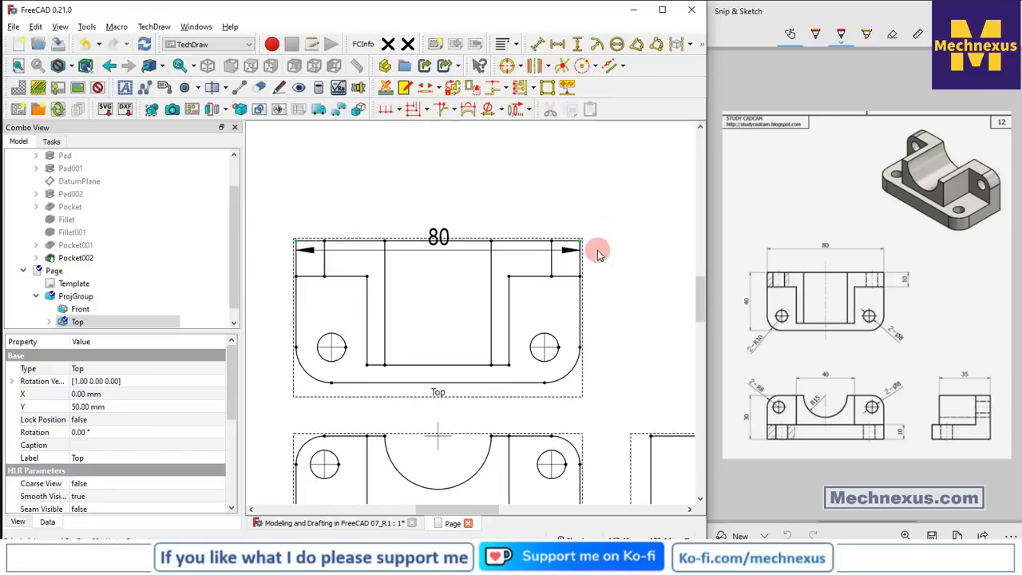
drag(490, 247, 494, 212)
Add a vertical dimension for the Top view's overall depth and place it outside the view's left edge
scroll(423, 284, up, 5)
click(367, 299)
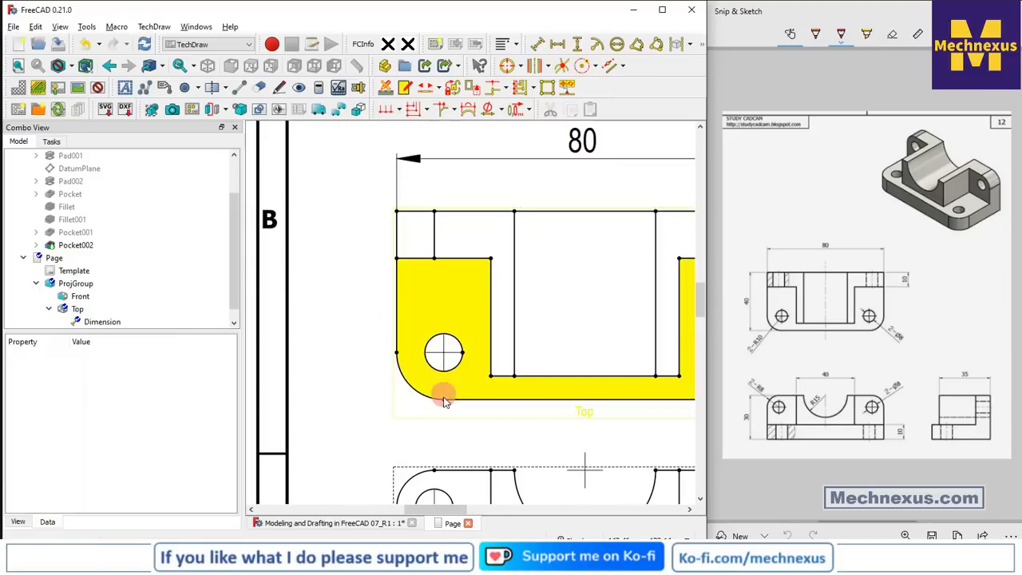
click(445, 403)
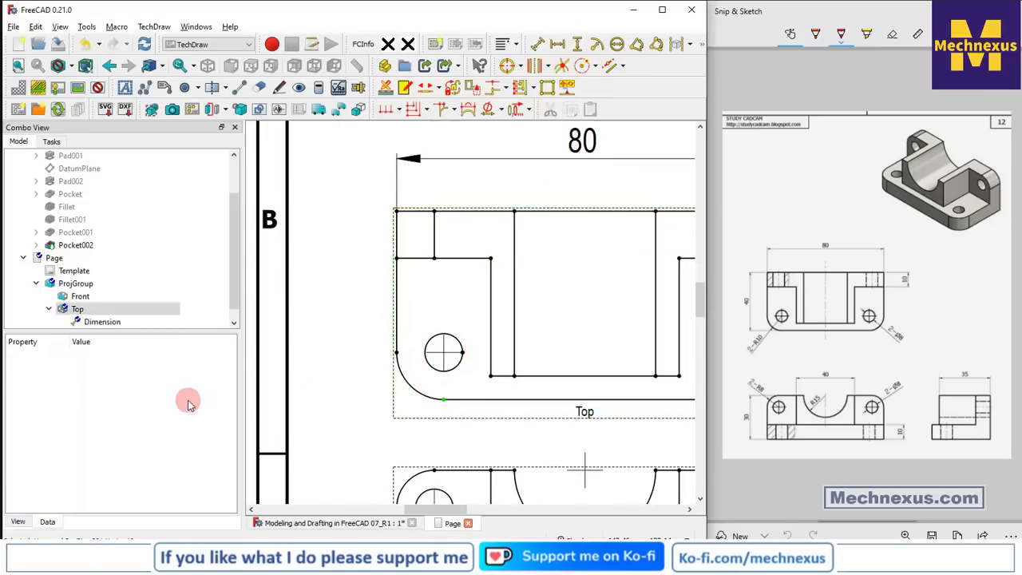
ctrl+click(397, 212)
click(576, 46)
drag(418, 296, 339, 307)
click(495, 354)
Add a radius dimension to the Top view's lower-left corner arc and place it diagonally outside the corner
scroll(488, 354, up, 3)
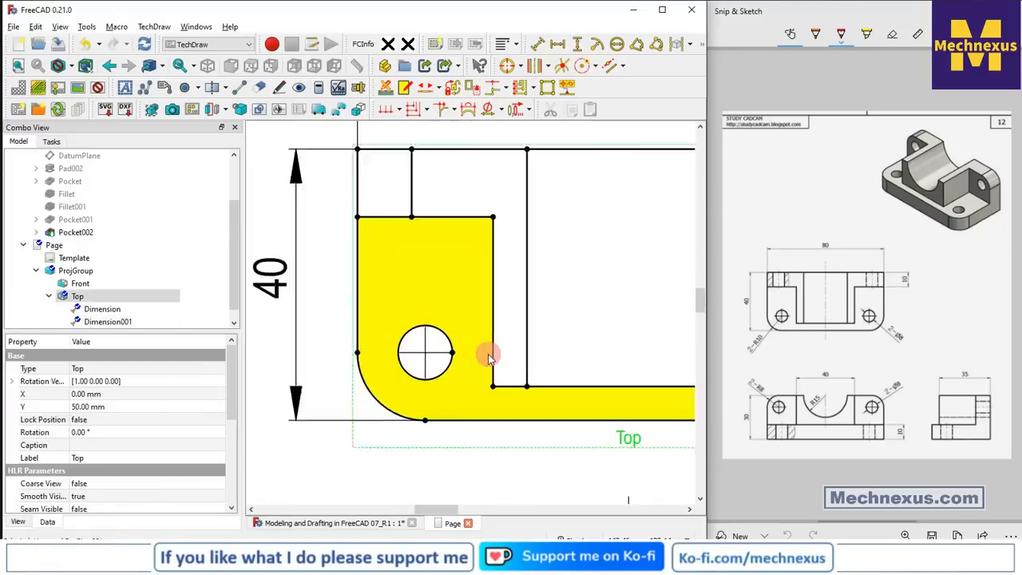
scroll(488, 354, down, 5)
click(445, 384)
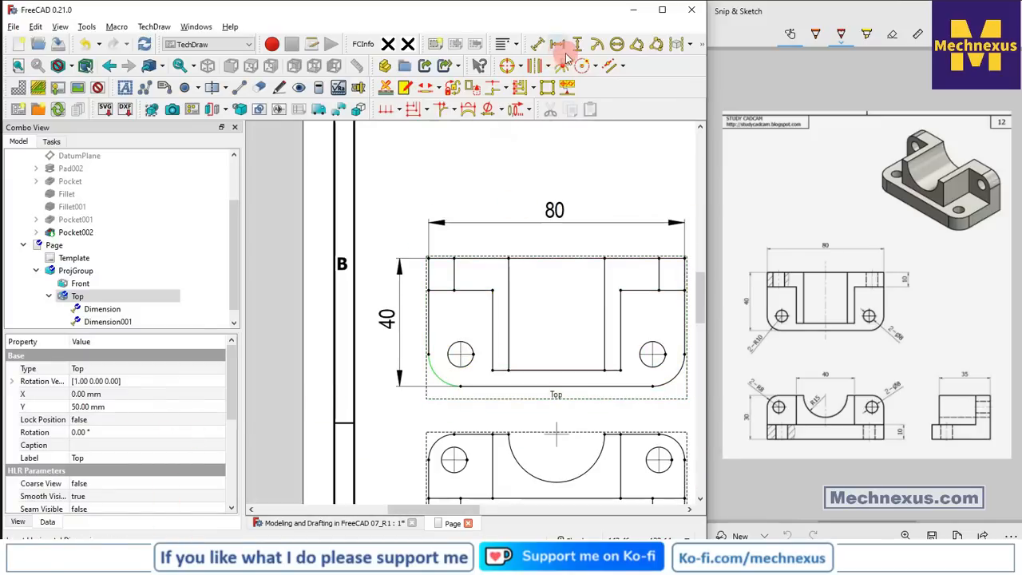
click(597, 44)
drag(546, 337, 439, 391)
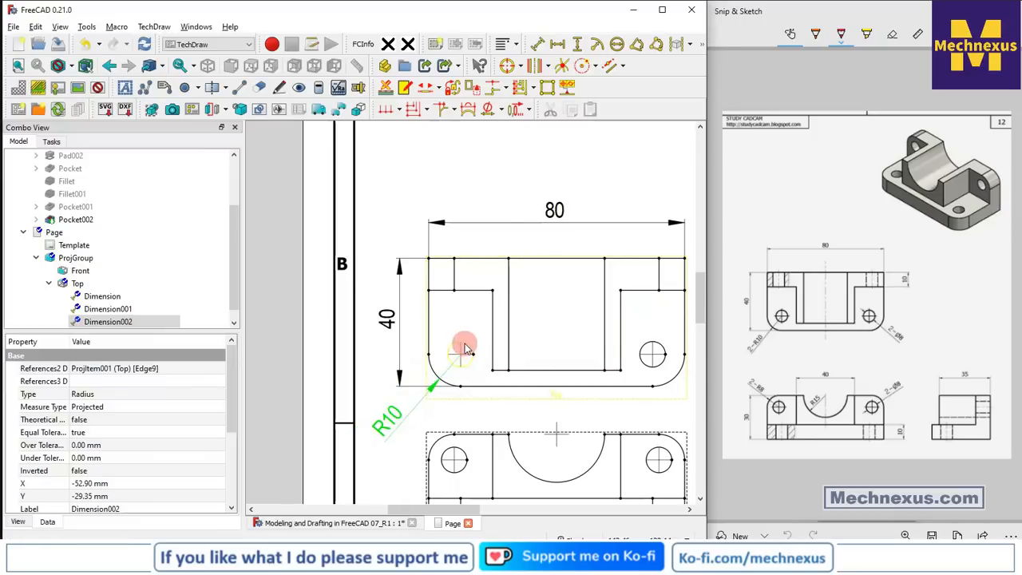
scroll(463, 346, down, 2)
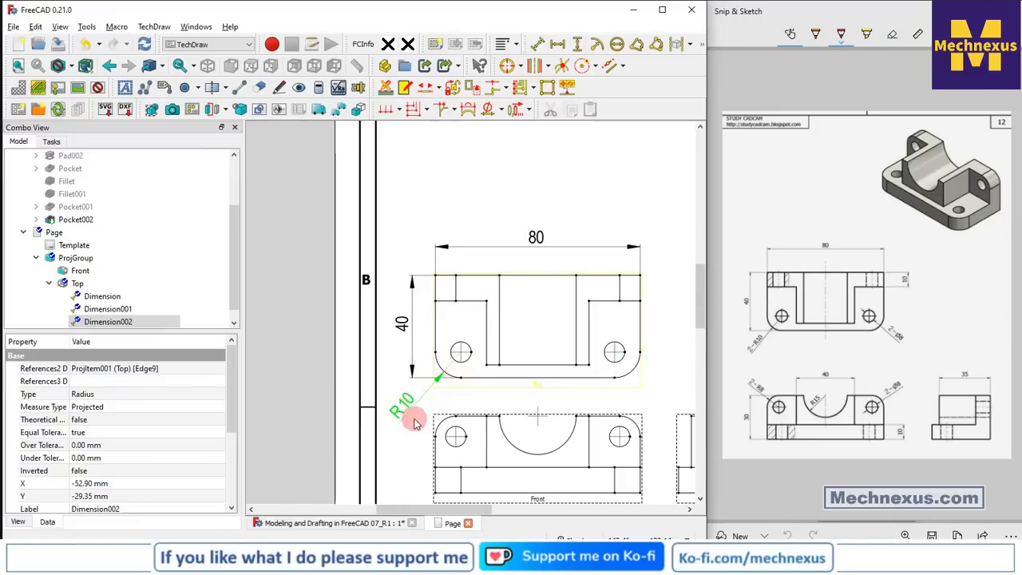
drag(421, 405, 417, 403)
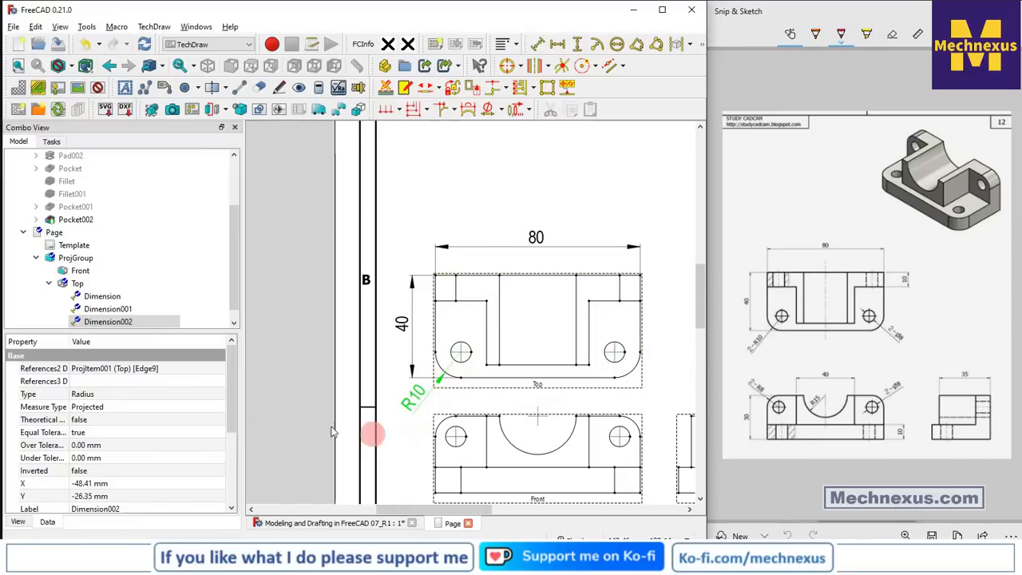
Set the corner radius dimension's format spec to "2x R%.2w"
drag(237, 369, 237, 449)
click(71, 407)
click(70, 405)
text(2x R%.2w)
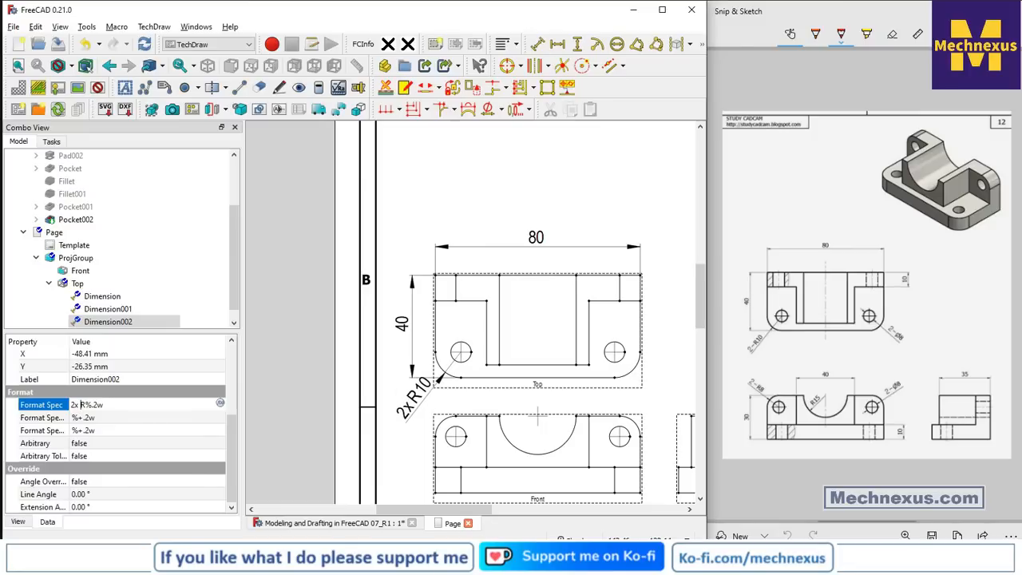
click(301, 312)
Add a diameter dimension to the Top view's right hole, place it outside the view, and set its format spec to "2x ⌀%.2w"
scroll(513, 299, up, 2)
scroll(513, 301, down, 3)
scroll(625, 375, up, 2)
scroll(429, 305, down, 2)
scroll(555, 325, up, 2)
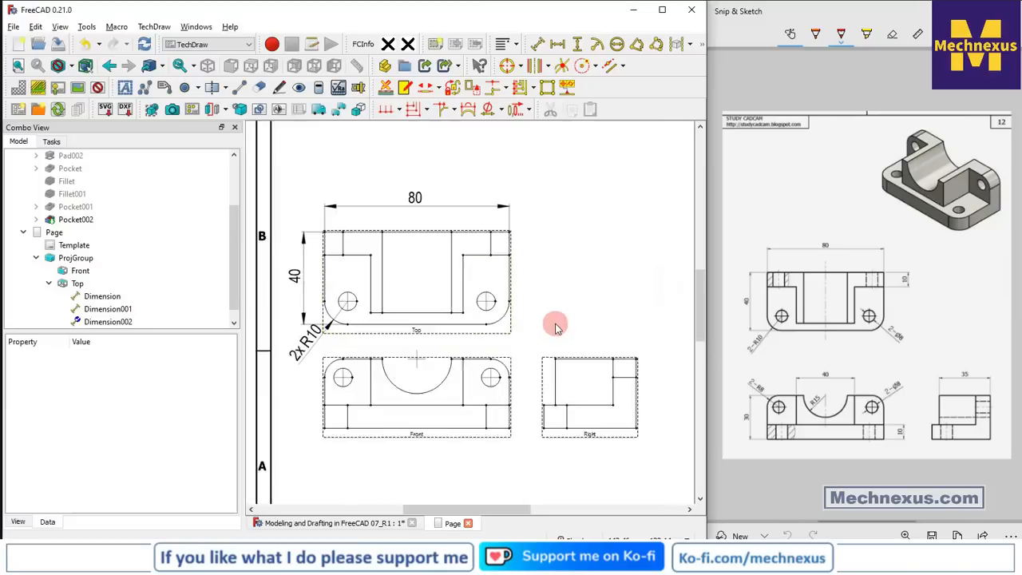
click(478, 302)
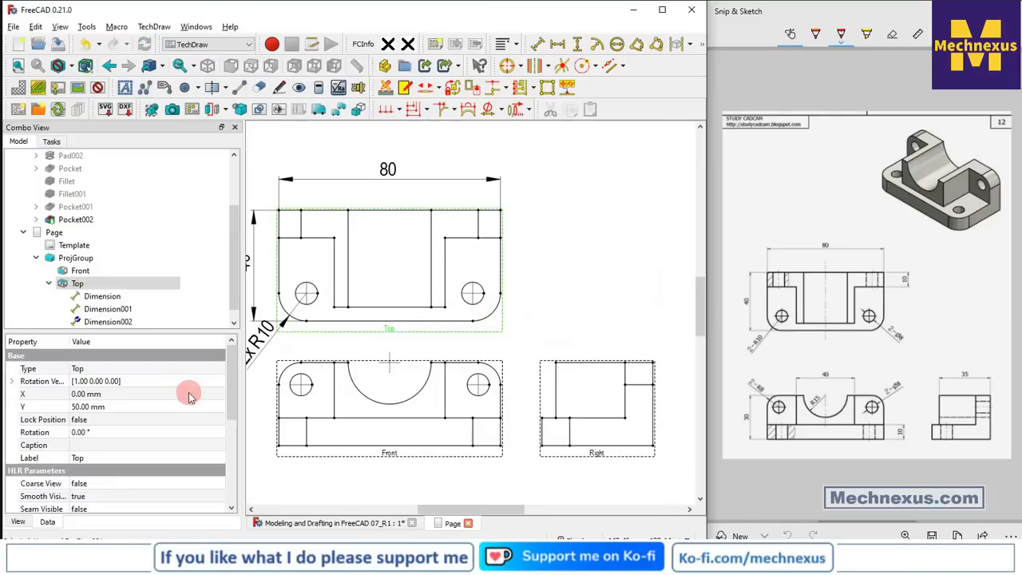
click(479, 302)
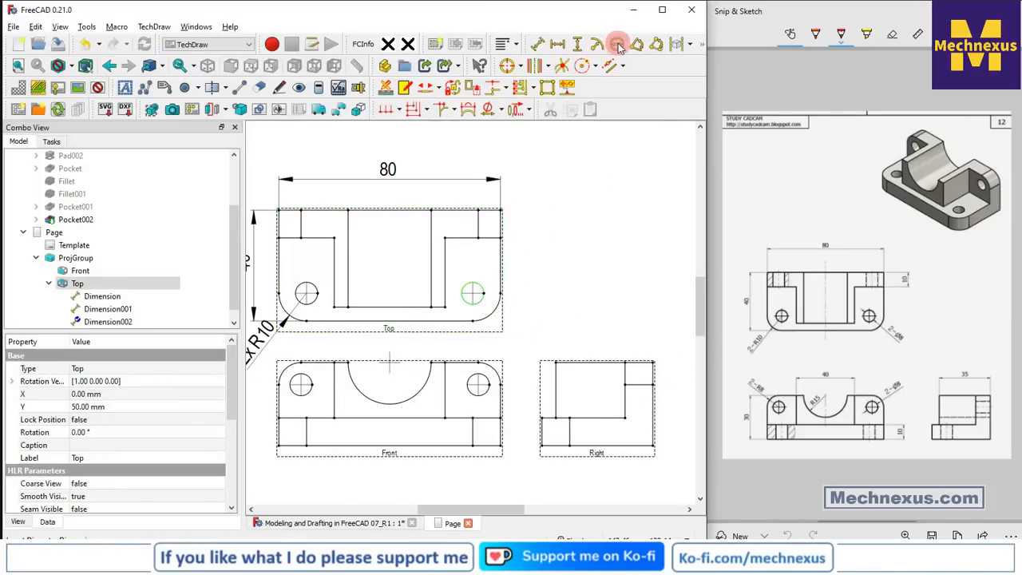
drag(390, 275, 537, 321)
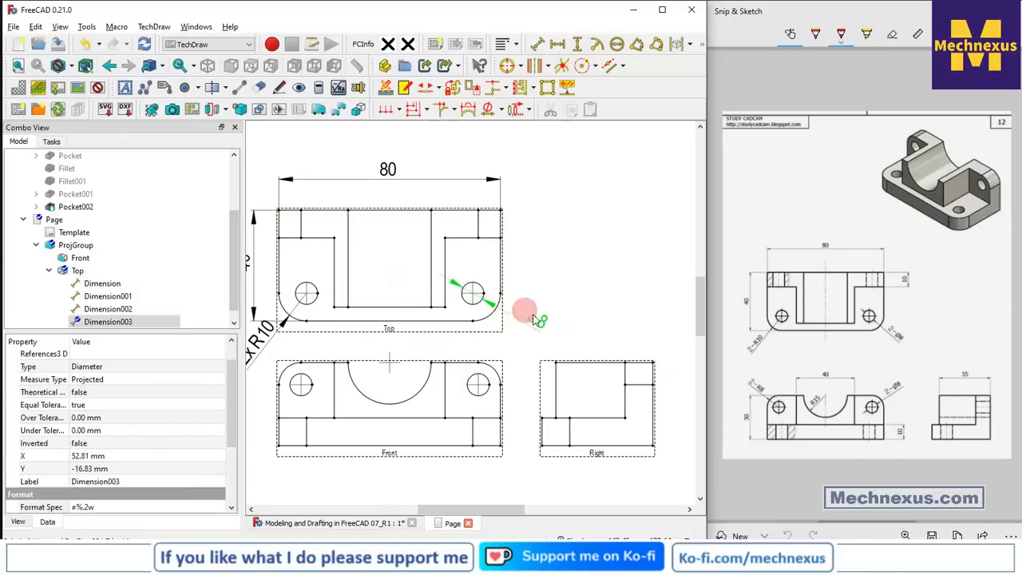
scroll(125, 467, down, 1)
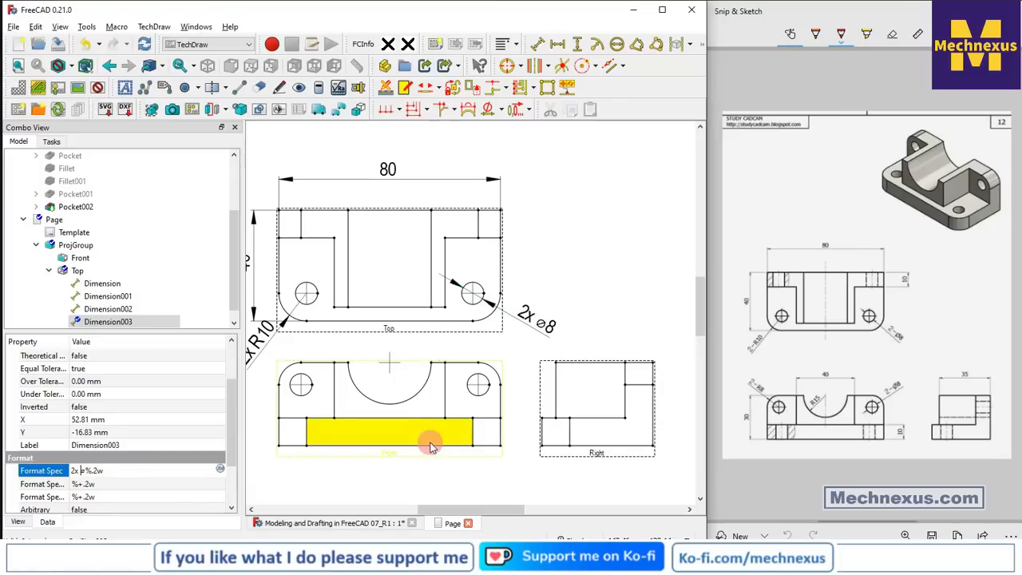
click(541, 319)
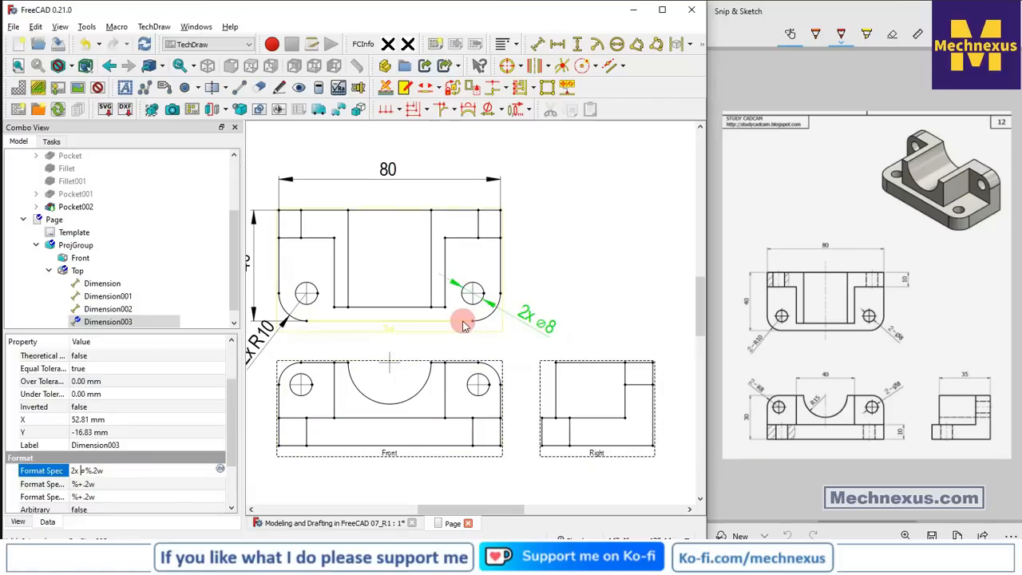
Move the projection group down the sheet, closer to the title block
scroll(468, 366, up, 3)
scroll(470, 369, down, 4)
scroll(469, 371, down, 3)
drag(427, 422, 424, 444)
click(391, 455)
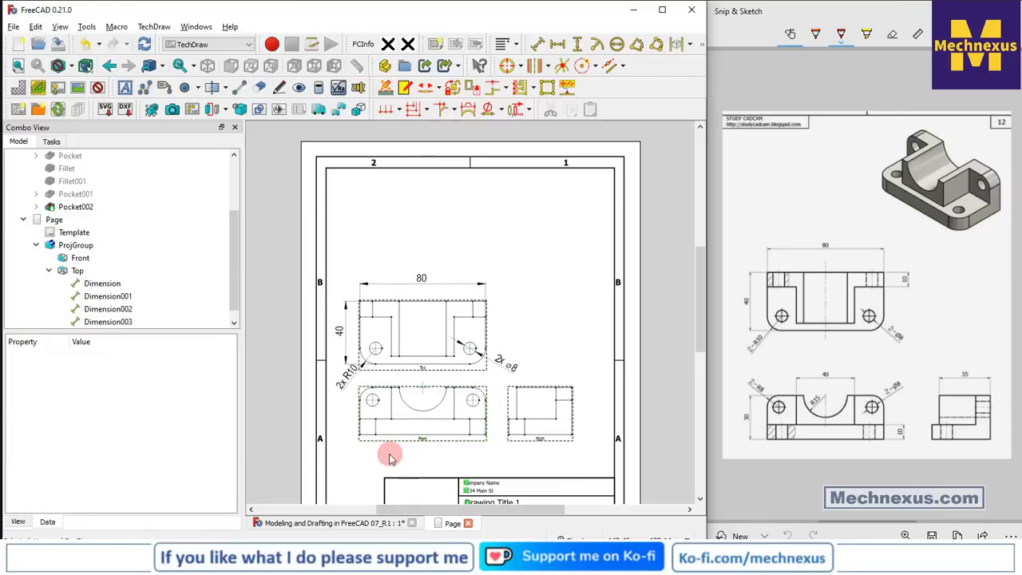
scroll(389, 456, down, 4)
scroll(389, 456, up, 3)
scroll(388, 392, up, 2)
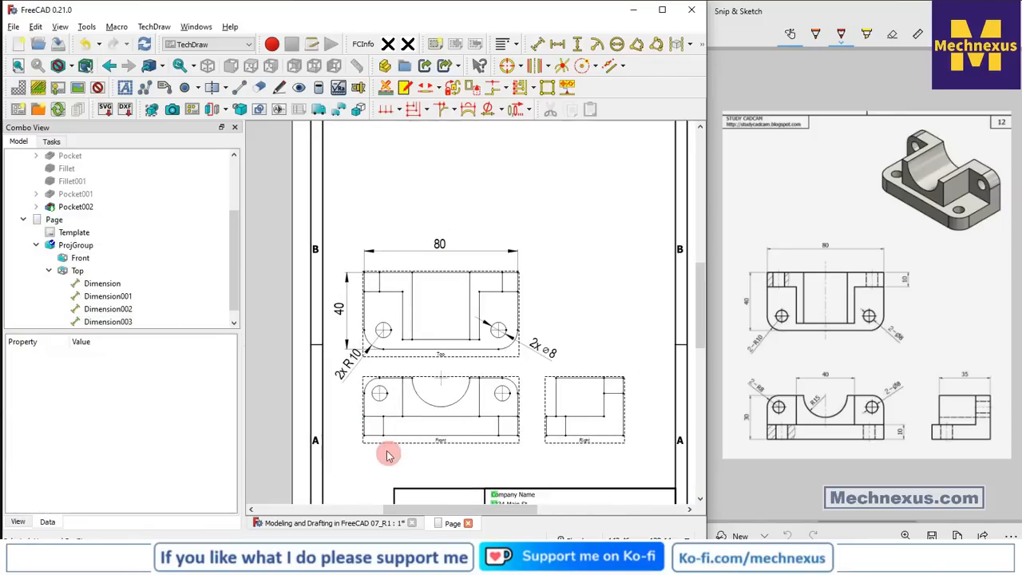
Add a vertical dimension for the Front view's overall height and place it outside the view's left edge
scroll(376, 388, up, 3)
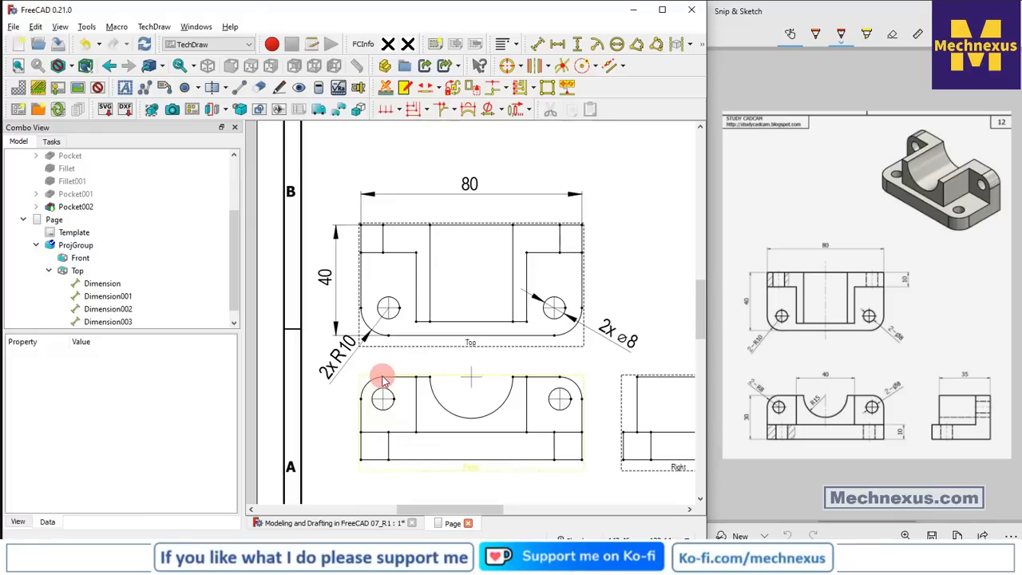
click(329, 440)
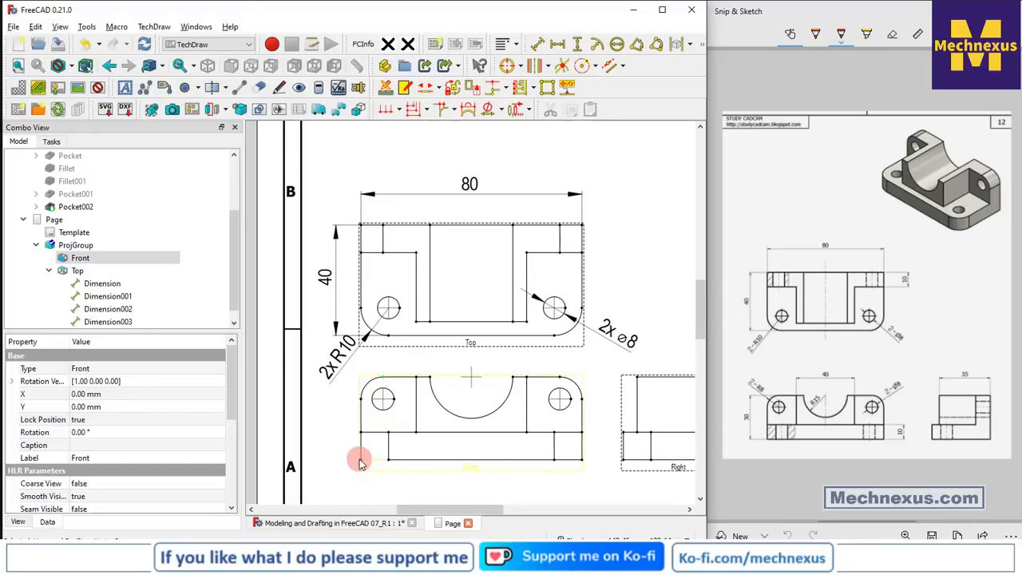
click(538, 45)
click(362, 412)
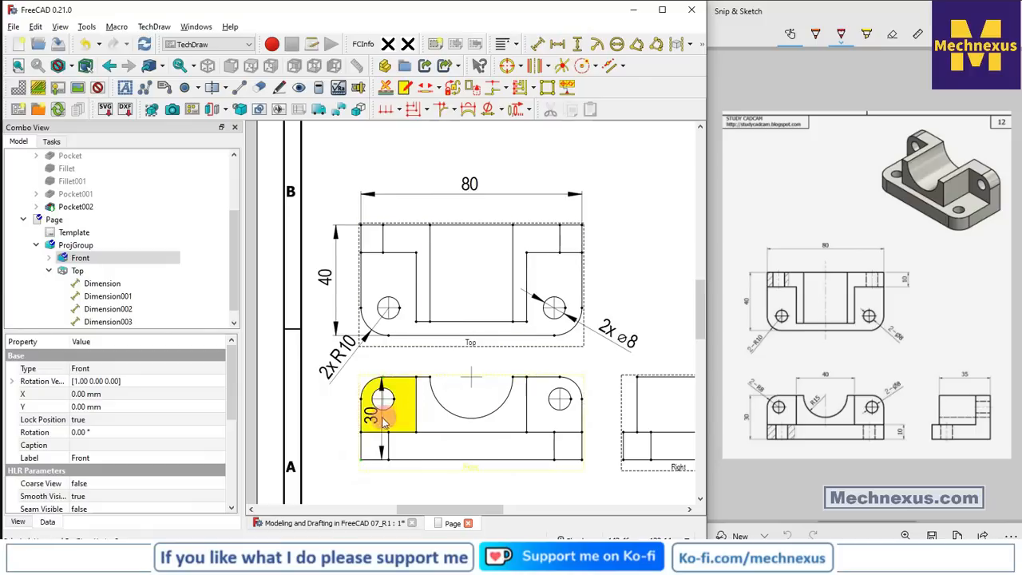
drag(372, 414, 336, 414)
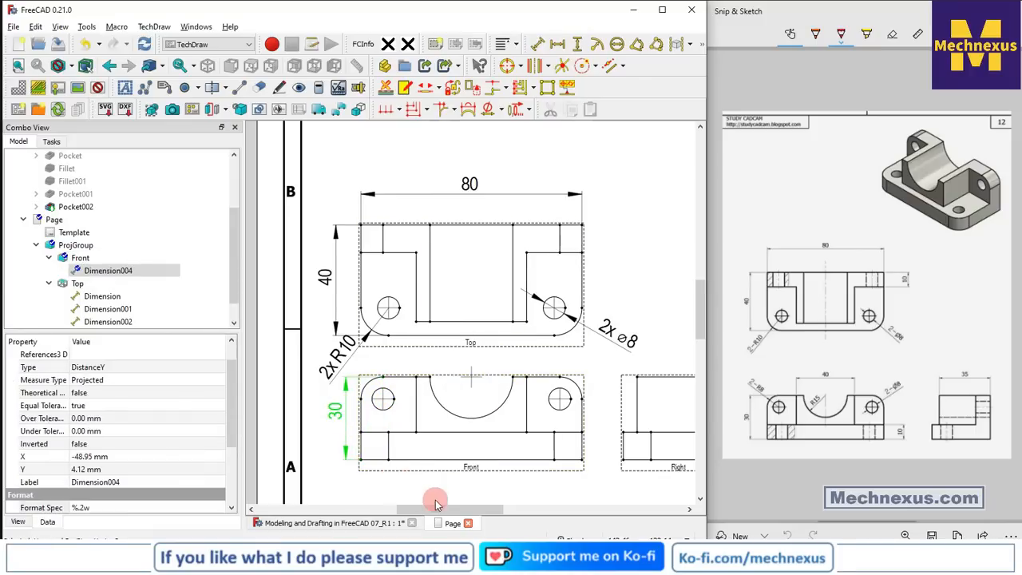
Add a radius dimension above the Front view's semicircular cutout, moving the Top view up to make room for it
click(450, 418)
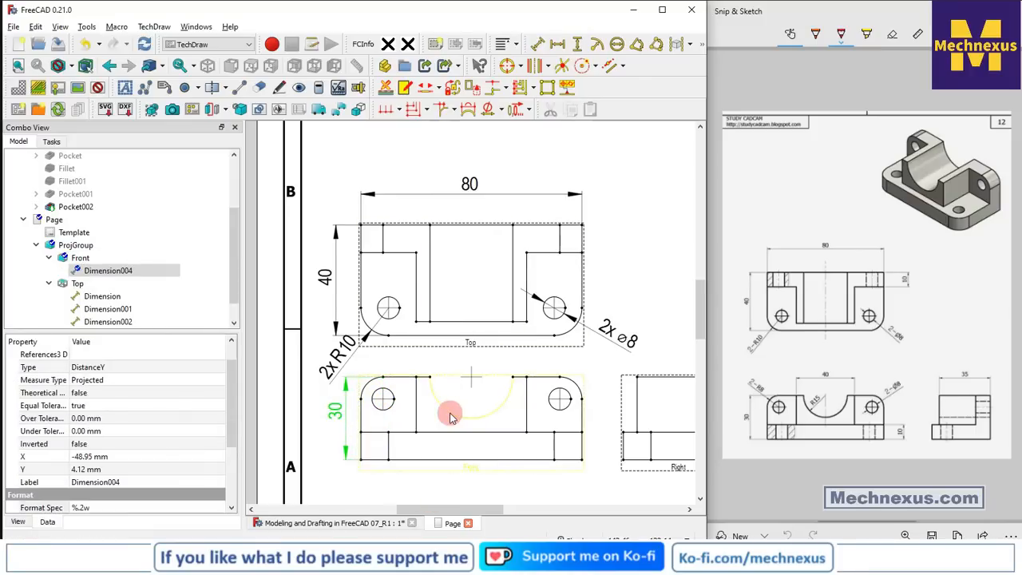
click(598, 46)
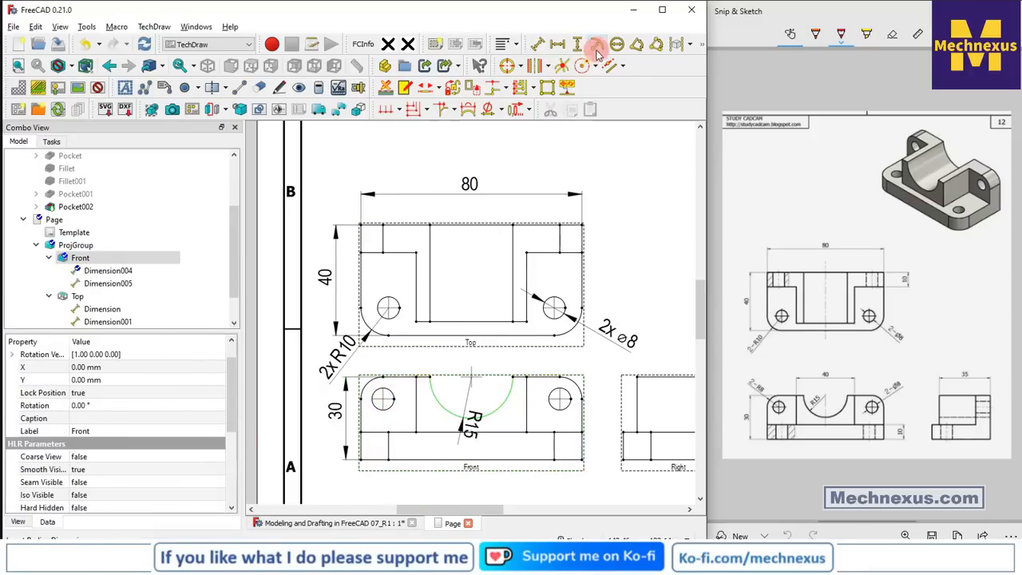
drag(504, 354, 482, 294)
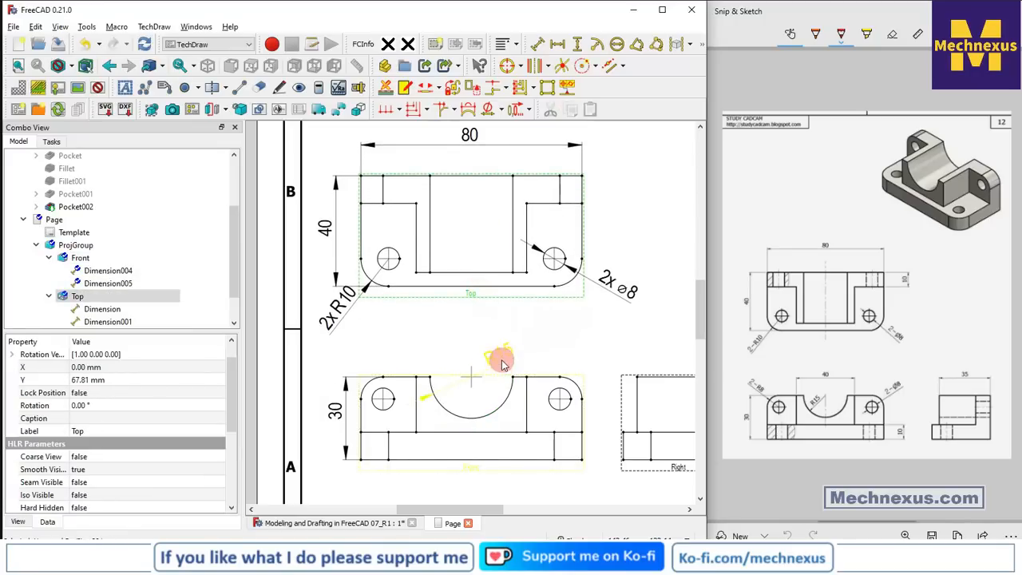
click(466, 367)
Add a horizontal dimension for the width of the Front view's raised middle section and place it above the radius dimension
click(416, 376)
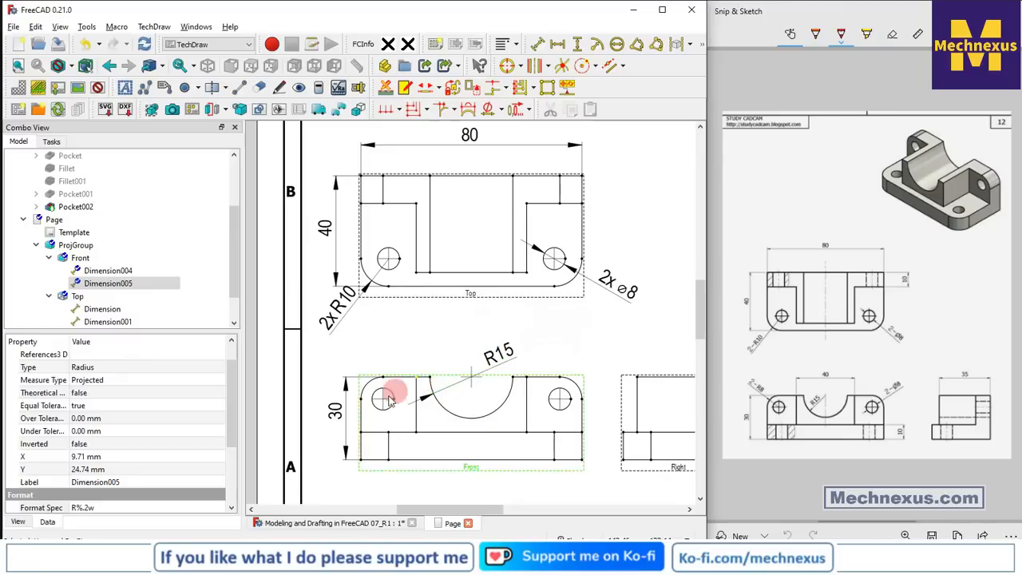
ctrl+click(527, 378)
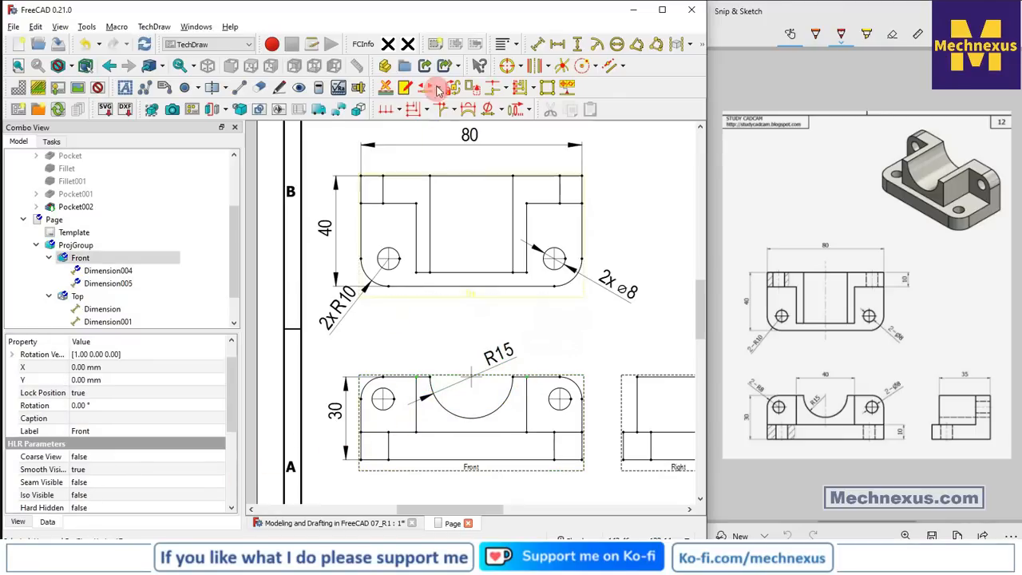
click(558, 44)
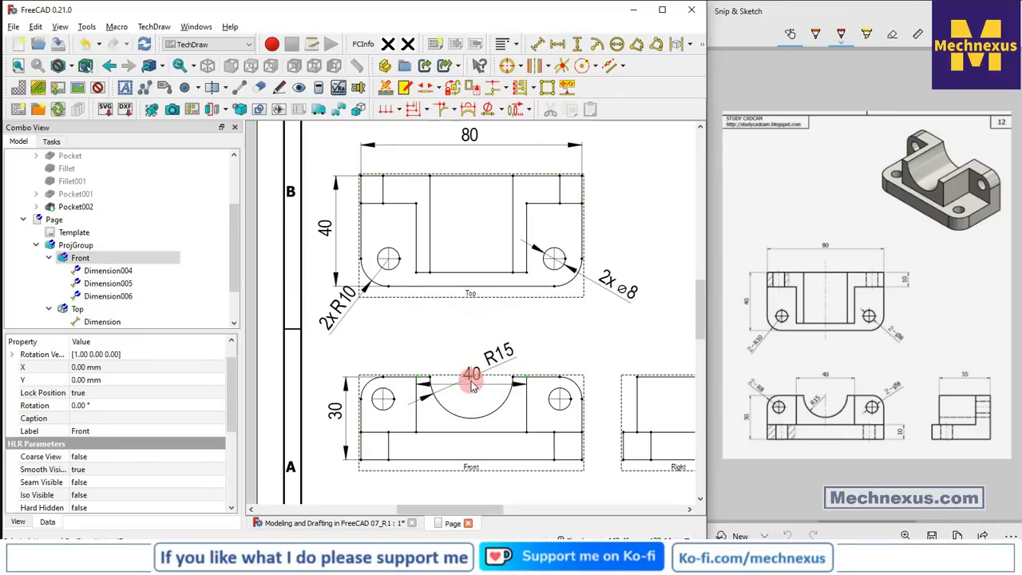
drag(475, 342, 475, 325)
Add a diameter dimension to the Front view's right hole and place it outside the view's upper-right corner
click(561, 397)
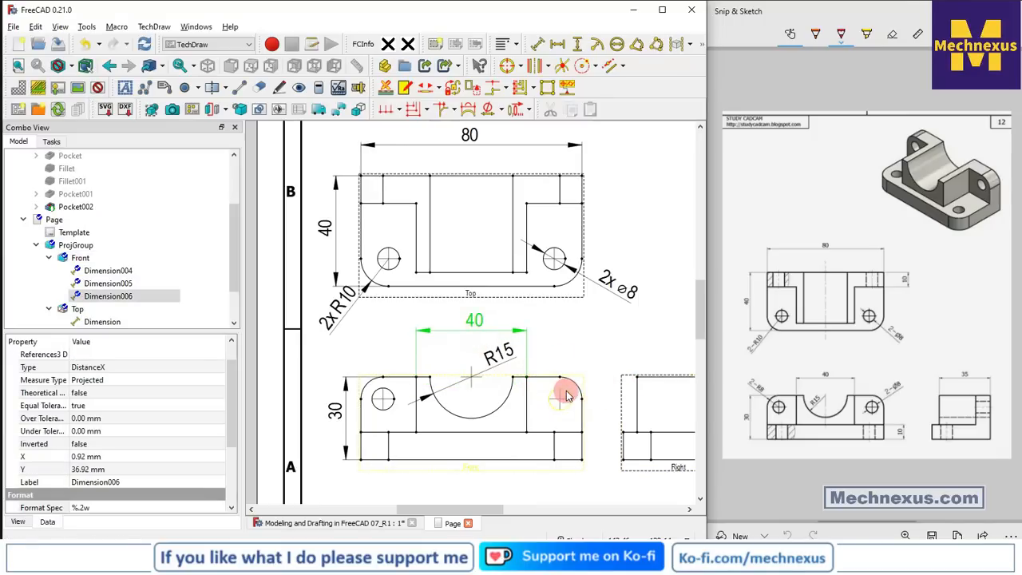
click(566, 396)
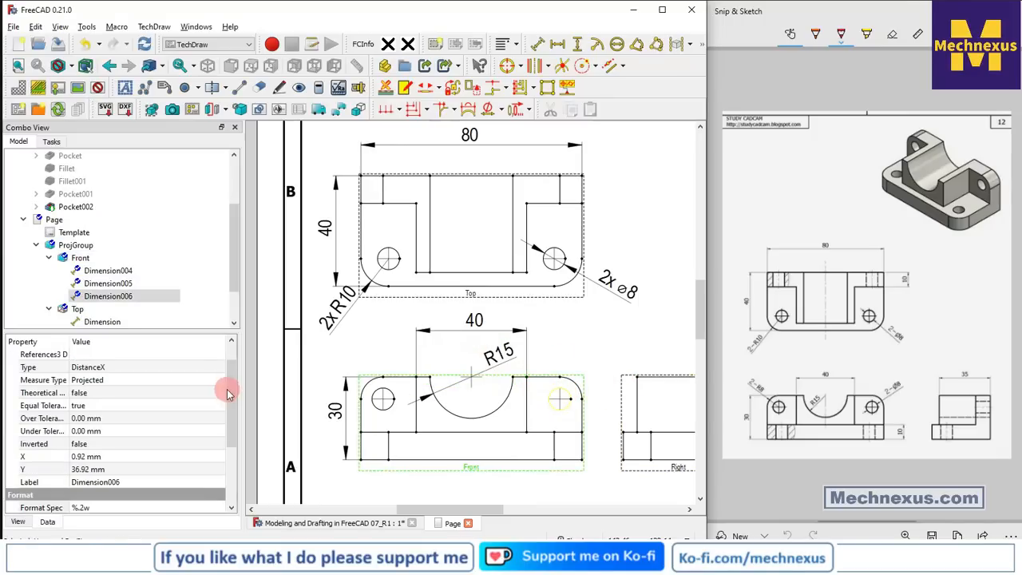
click(617, 46)
drag(475, 436, 604, 343)
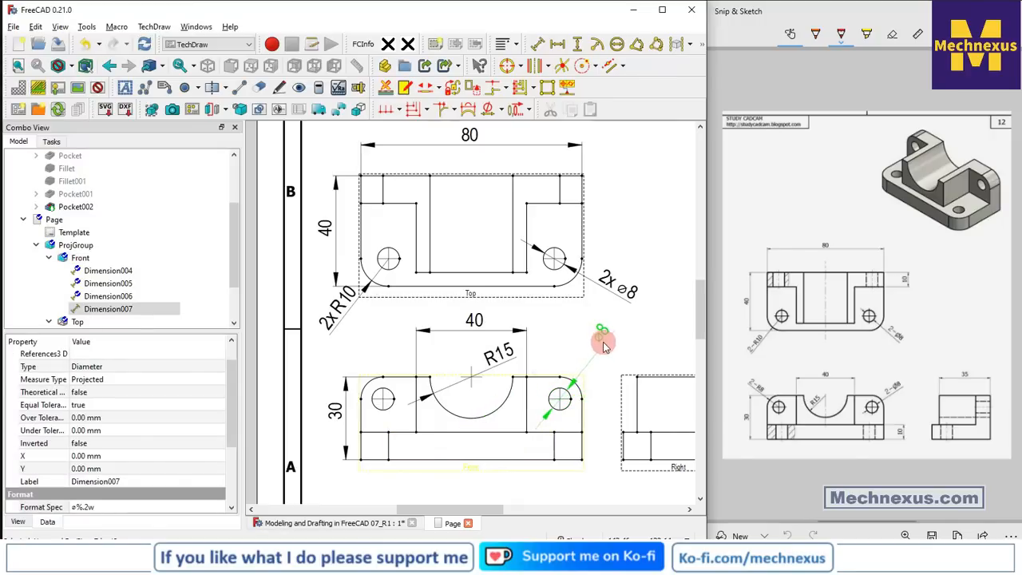
drag(594, 361, 595, 358)
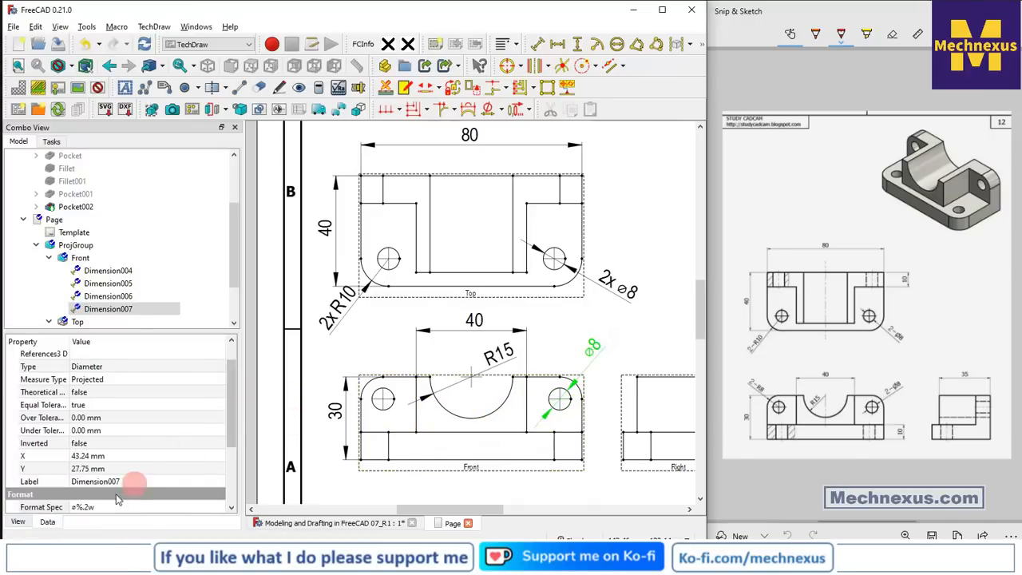
Set the Front view hole dimension's format spec to "2x ⌀%.2w" and move the Top view up clear of the Front view's dimensions
double_click(81, 508)
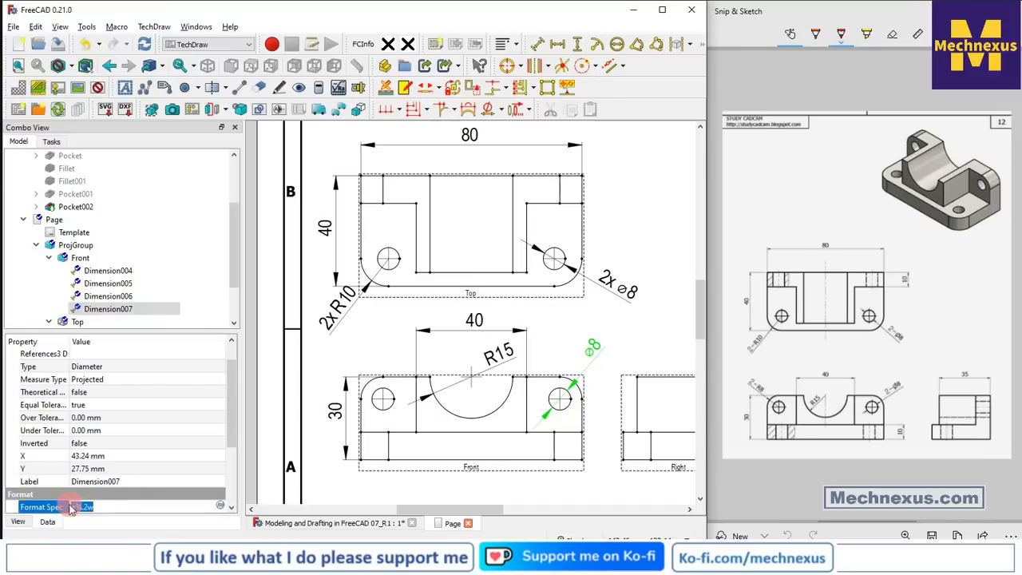
click(70, 507)
text(2x)
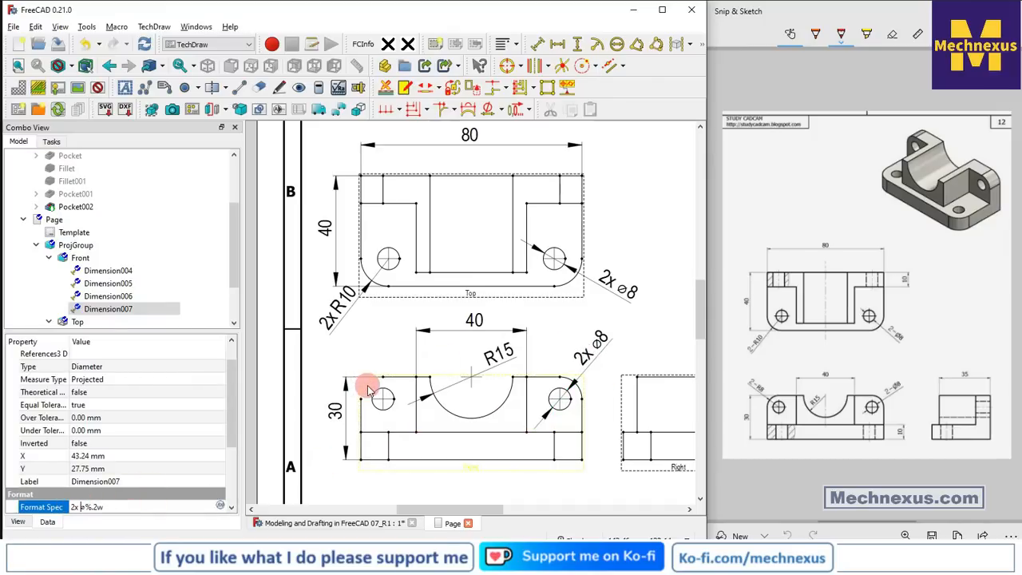
click(274, 347)
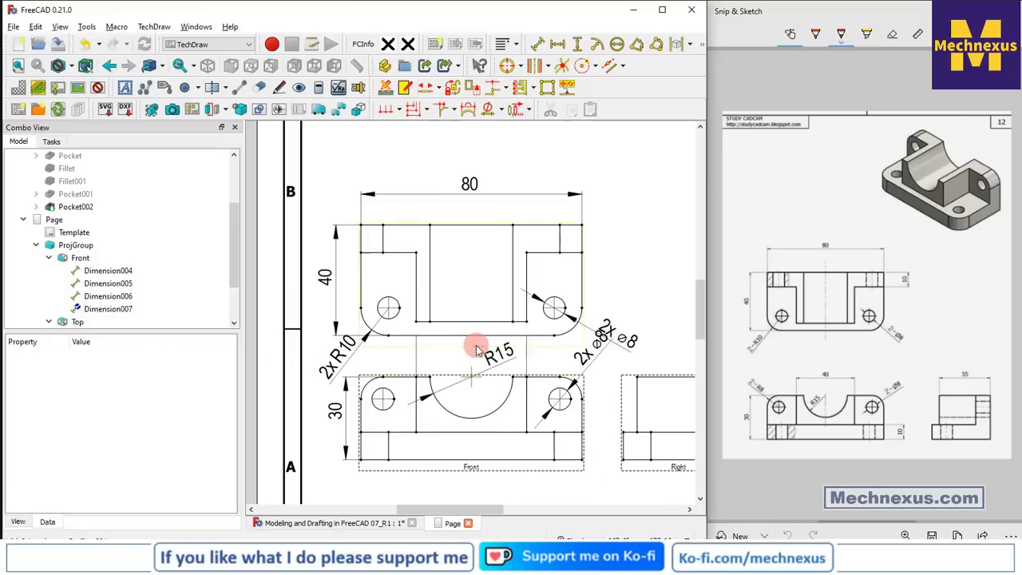
drag(474, 349, 475, 279)
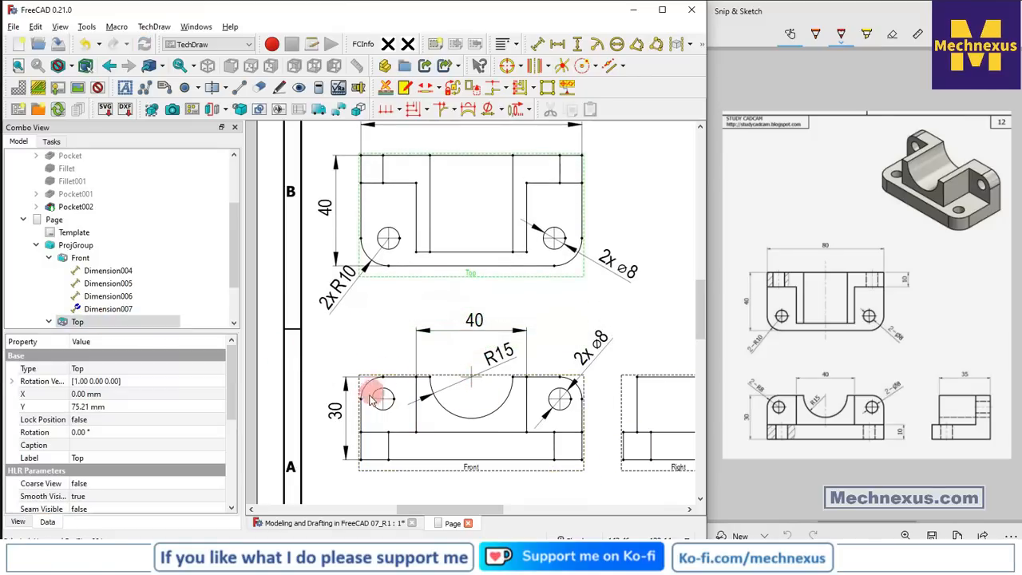
Add a radius dimension with format spec "2x R%.2w" outside the Front view's upper-left corner, and move the Top view up clear of it
click(366, 389)
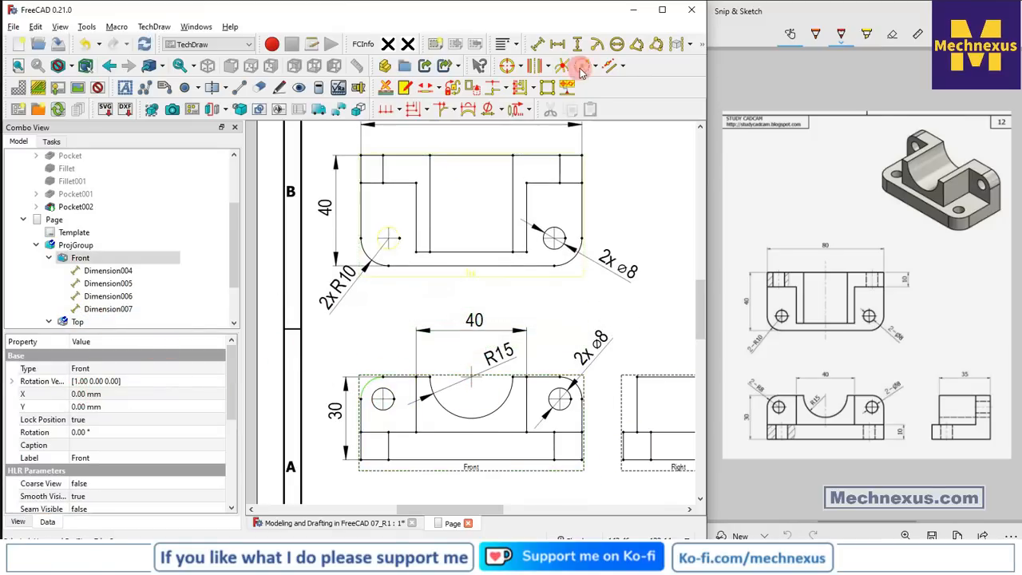
click(595, 44)
drag(468, 417, 349, 360)
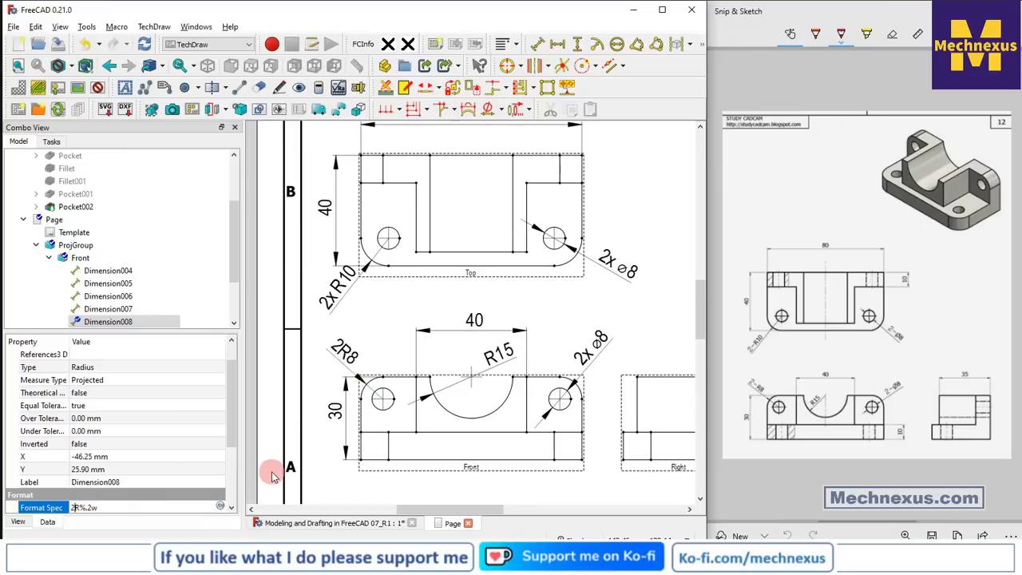
click(355, 360)
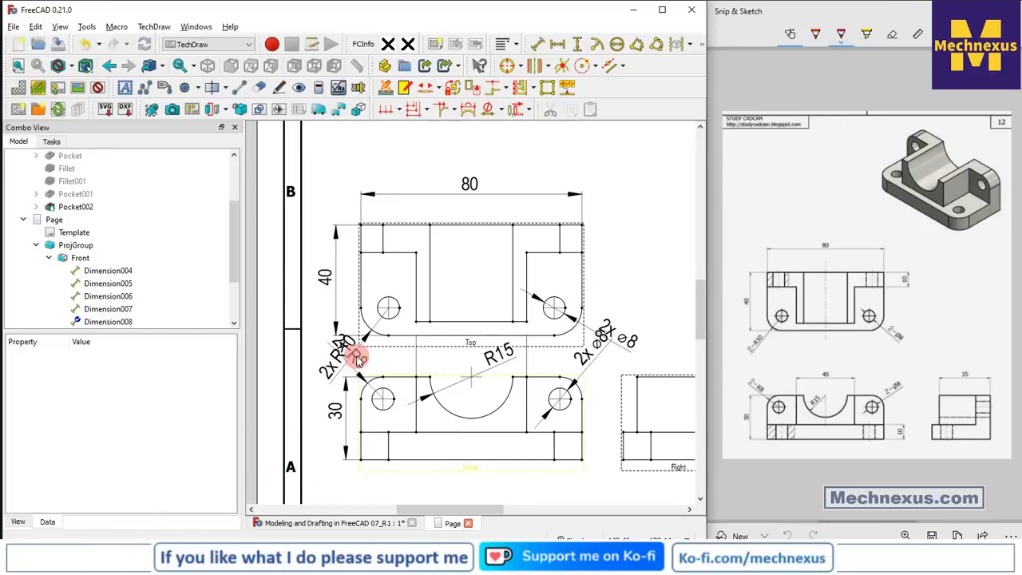
drag(470, 344, 503, 128)
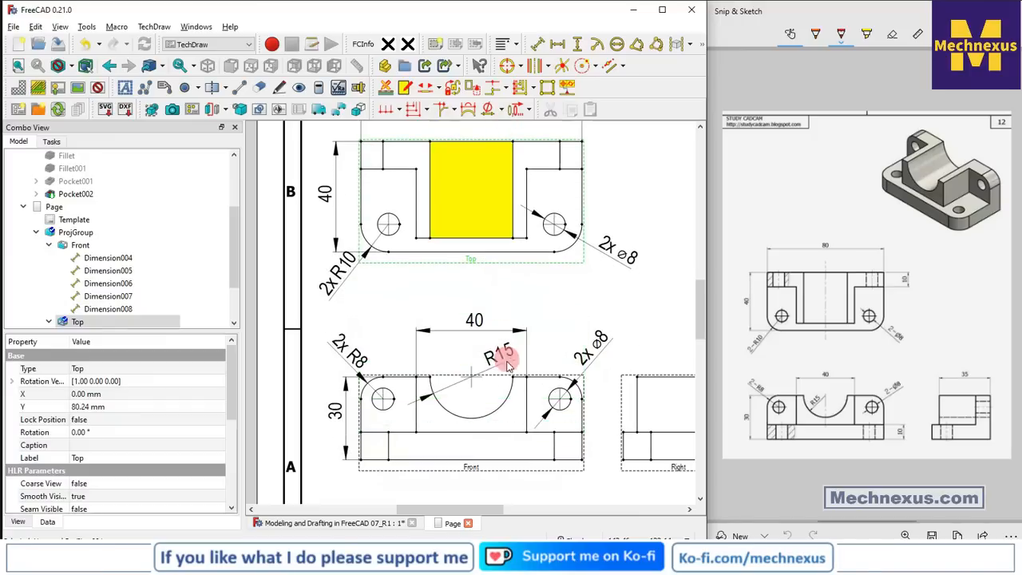
Add a vertical dimension for the Front view's base plate thickness and place it outside the view's right edge
scroll(495, 355, up, 3)
scroll(605, 449, down, 2)
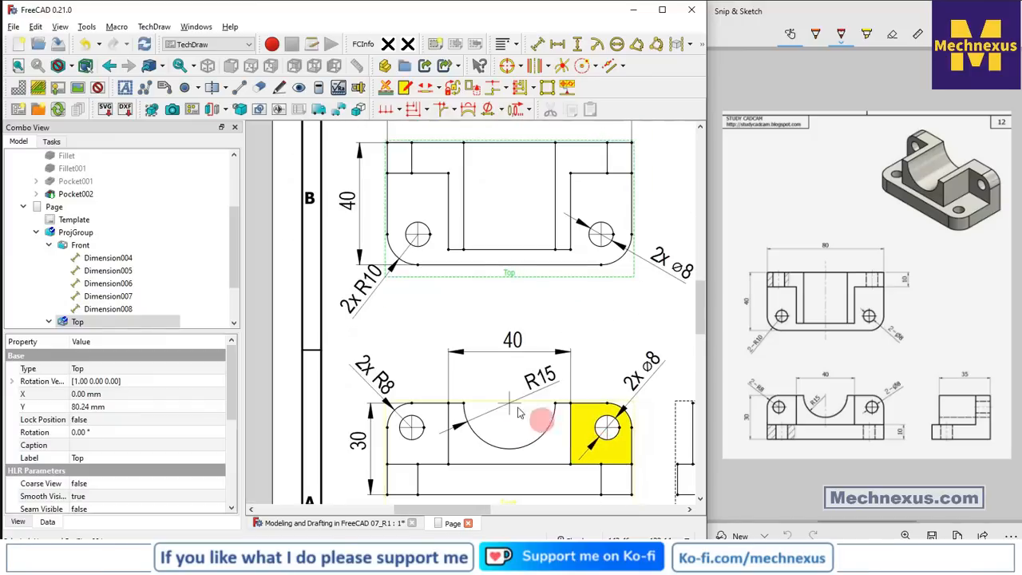
click(631, 496)
scroll(670, 499, down, 2)
scroll(670, 499, up, 3)
scroll(671, 499, up, 4)
click(580, 433)
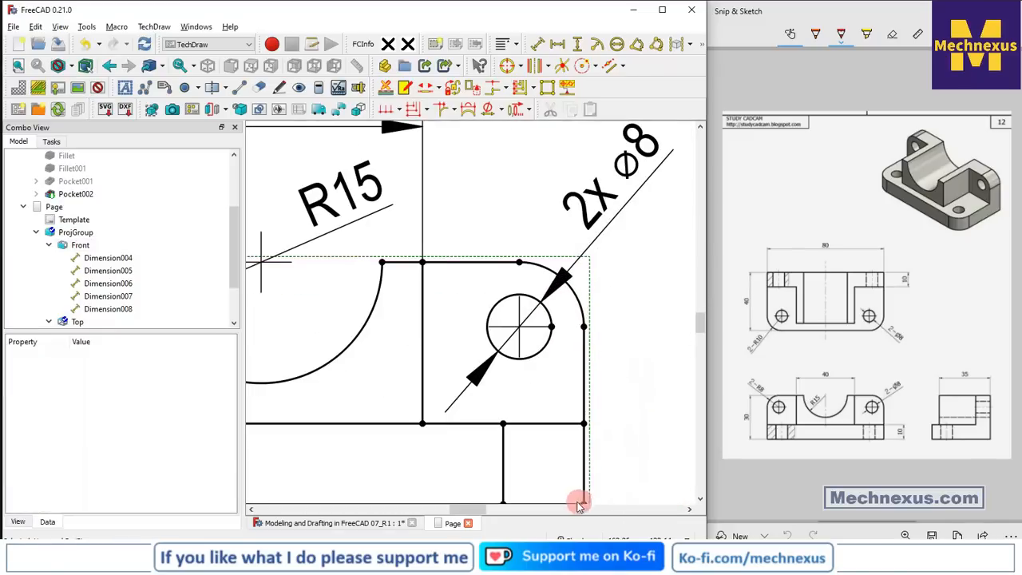
scroll(535, 405, up, 3)
scroll(534, 394, down, 2)
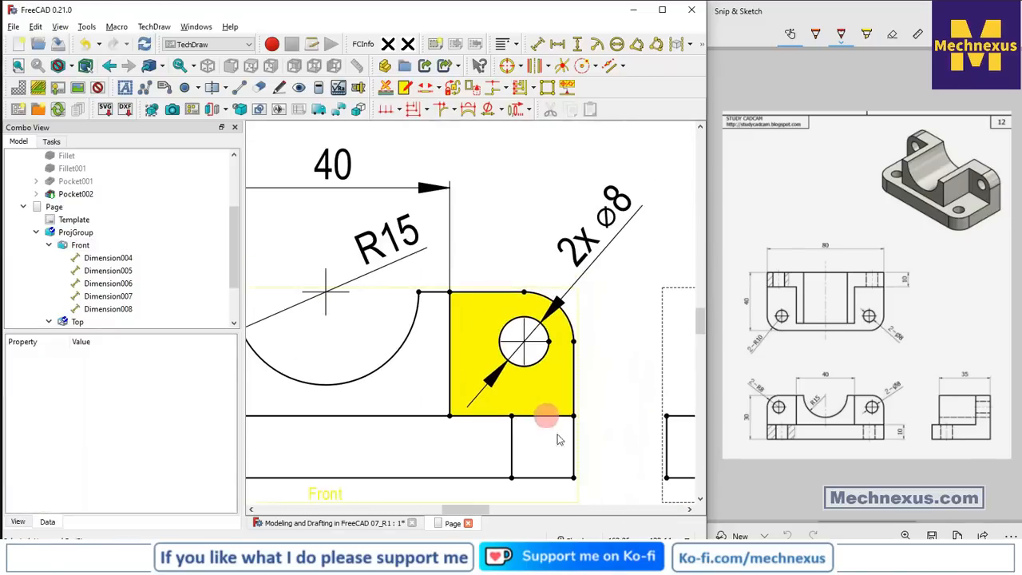
click(572, 478)
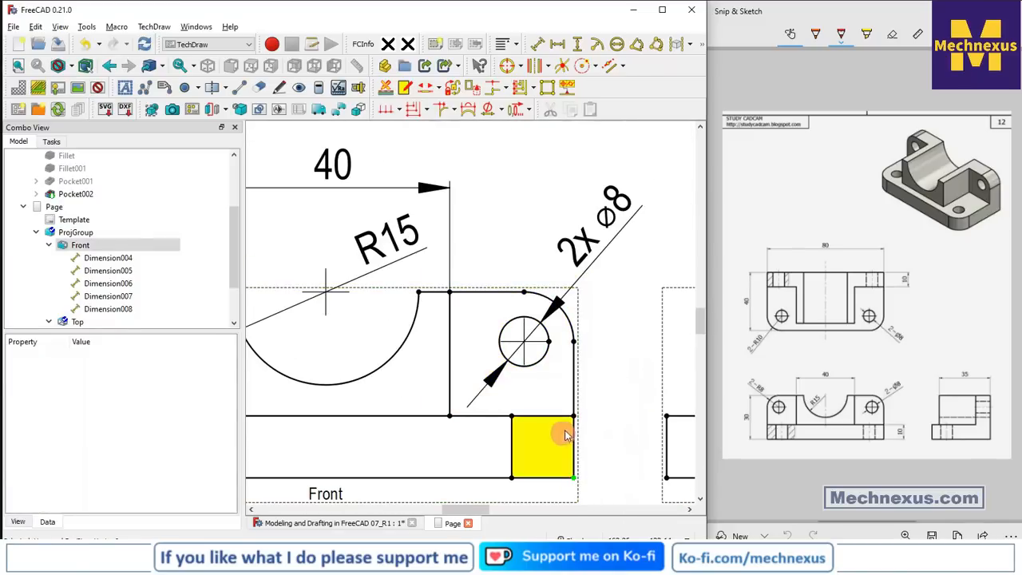
ctrl+click(572, 416)
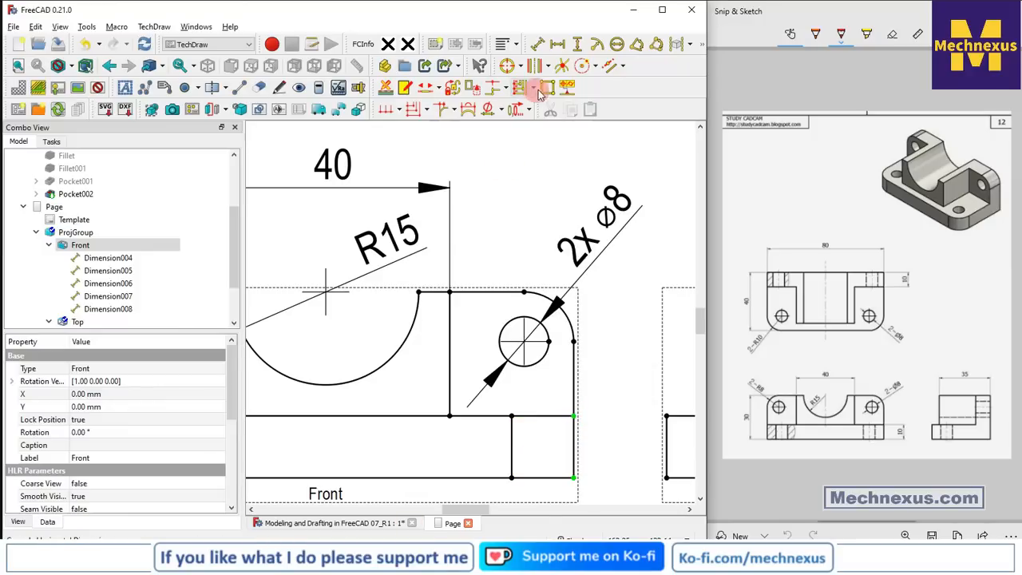
click(581, 46)
drag(609, 388, 618, 362)
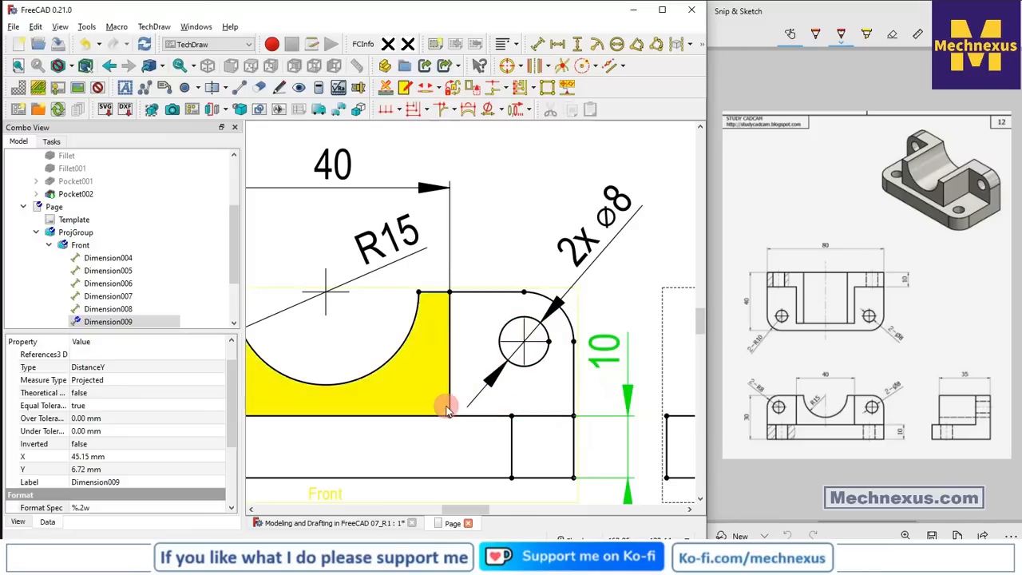
Add a horizontal dimension along the Right view's upper edge and place it above the view
scroll(447, 404, up, 2)
scroll(447, 408, down, 4)
scroll(447, 409, down, 3)
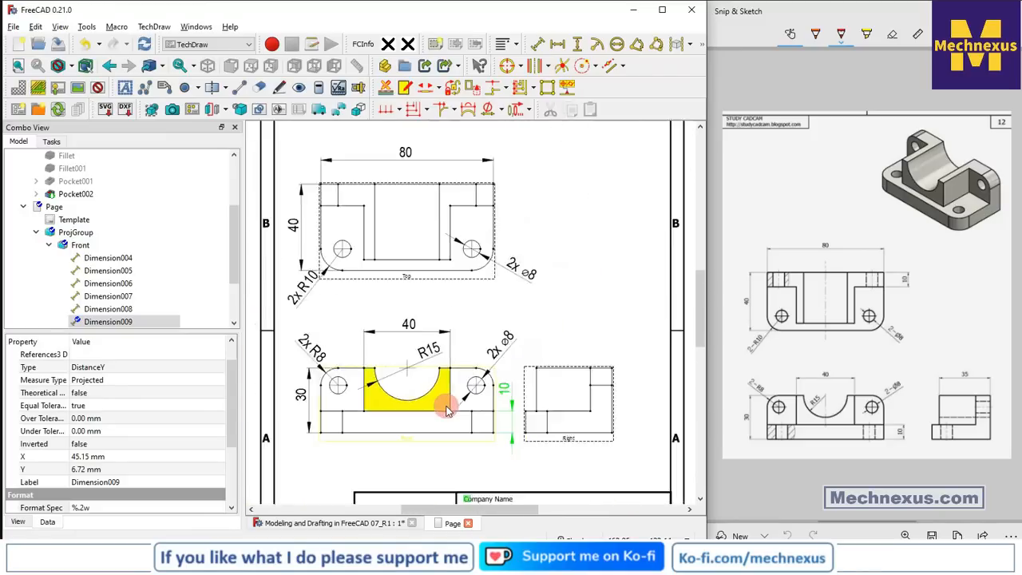
scroll(551, 383, up, 2)
scroll(535, 426, up, 1)
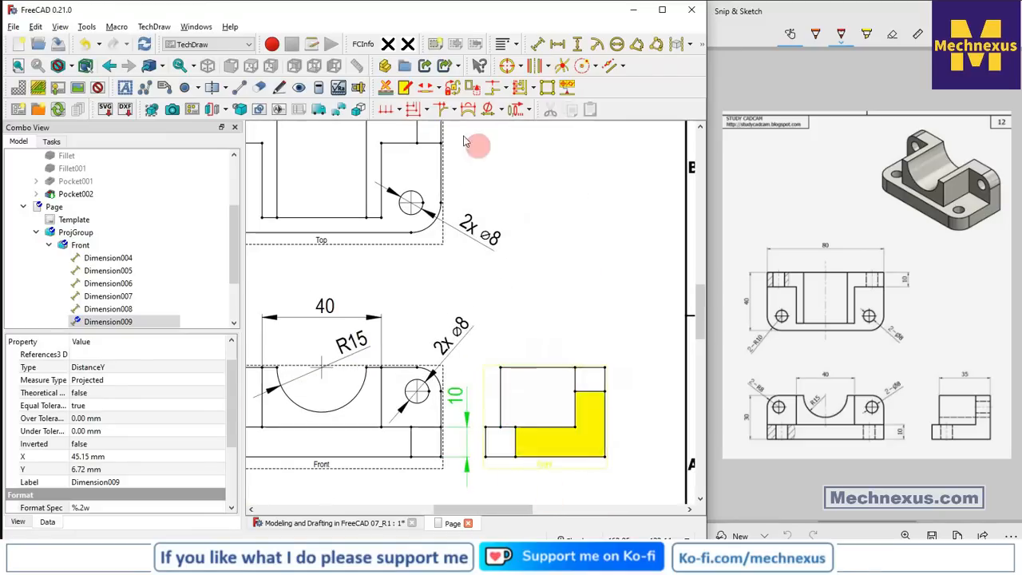
click(501, 373)
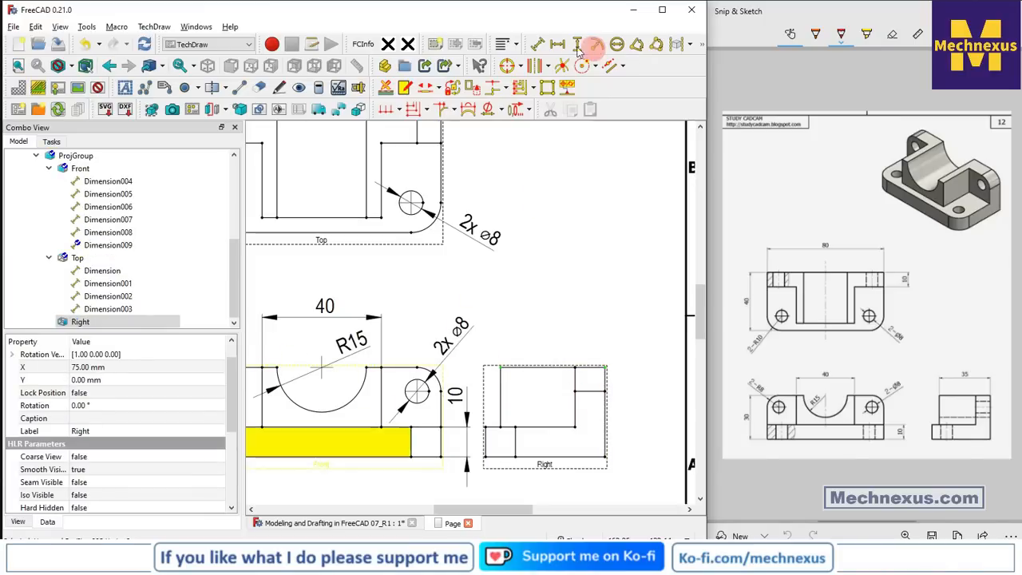
click(557, 44)
drag(552, 368, 556, 338)
click(547, 356)
scroll(548, 247, up, 3)
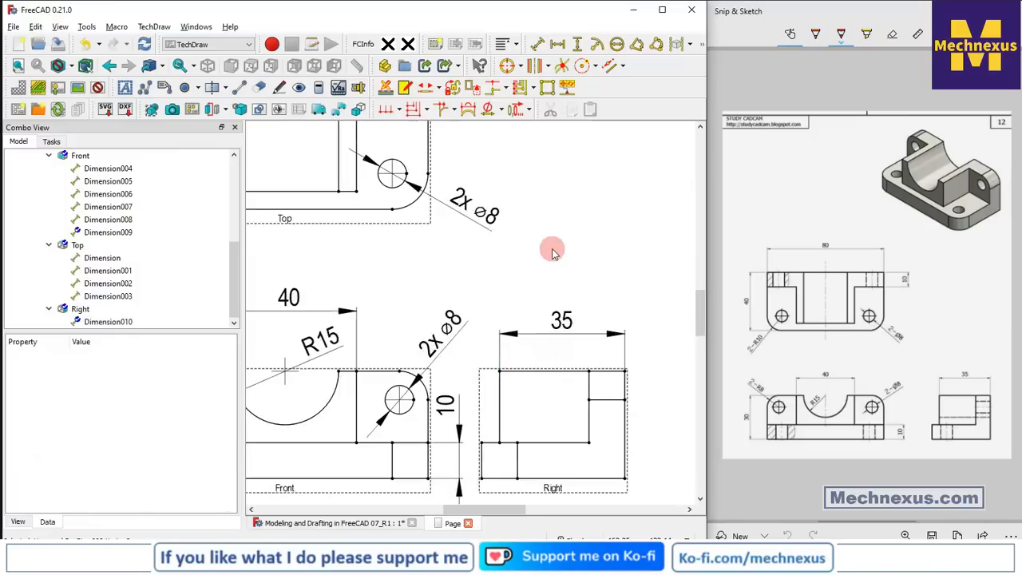
Move the Right view away from the Front view to X about 92 mm, and shift the whole projection group slightly down the sheet
scroll(551, 249, down, 4)
scroll(552, 252, down, 5)
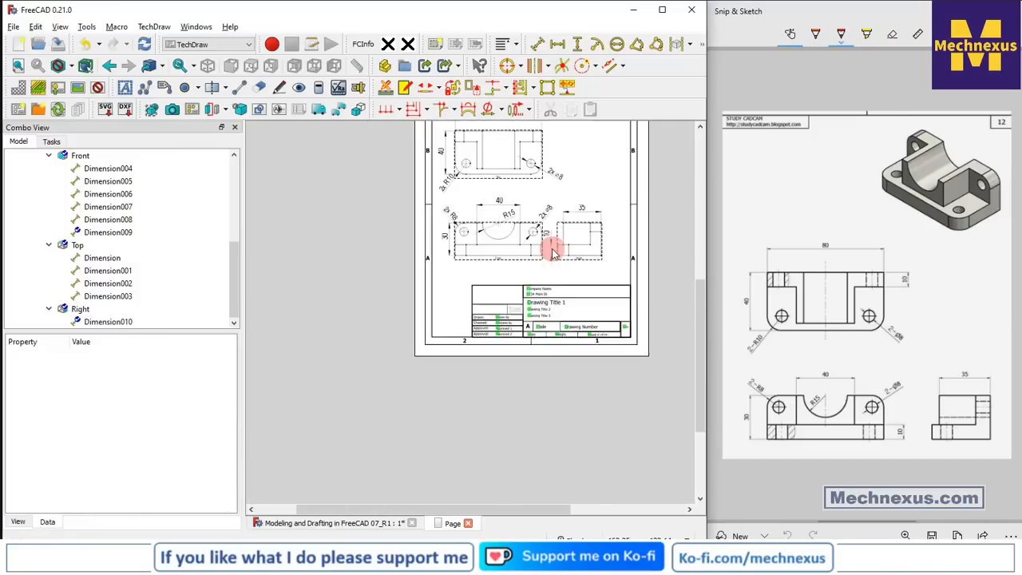
scroll(451, 174, up, 2)
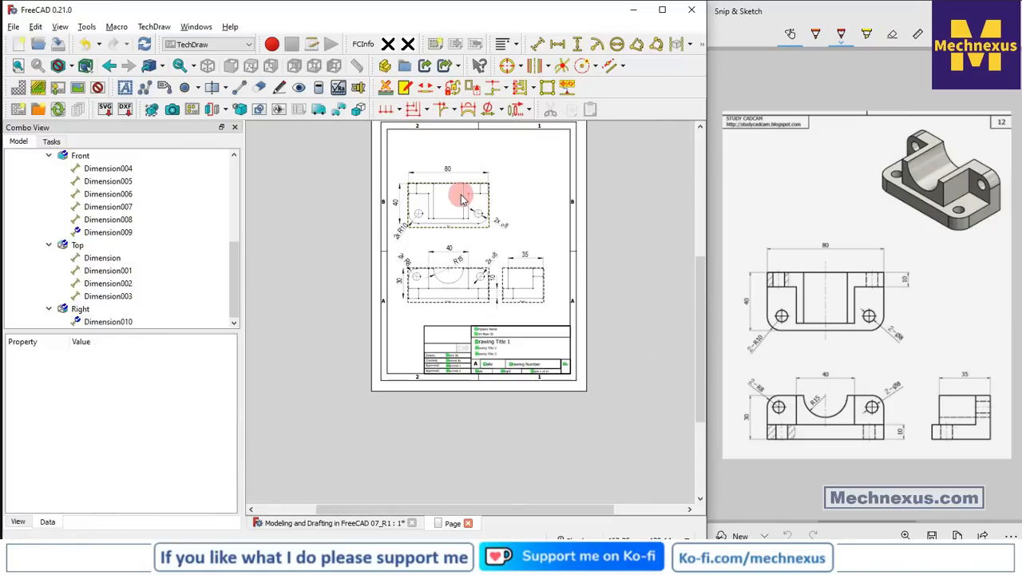
scroll(462, 198, up, 1)
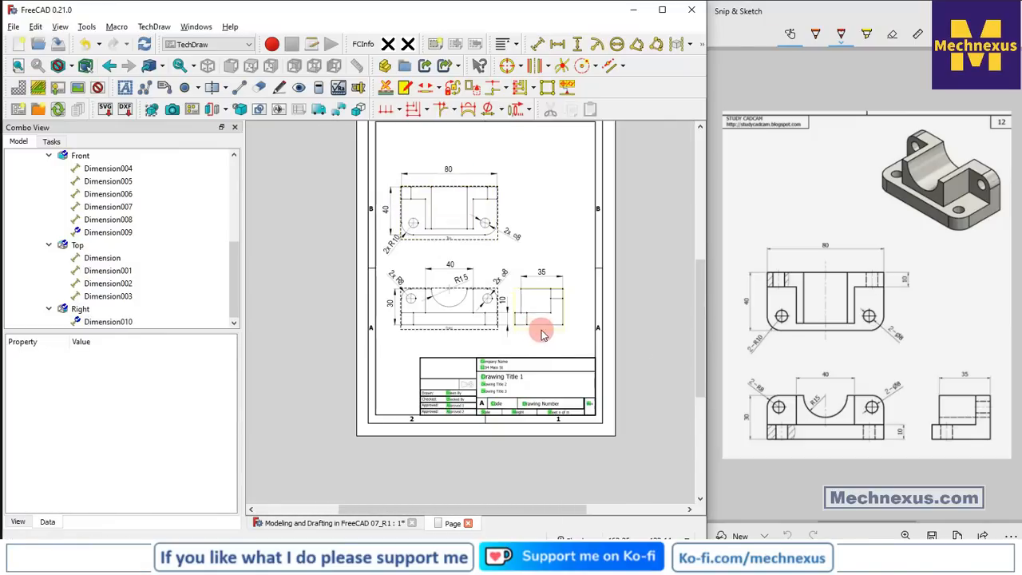
drag(547, 334, 569, 334)
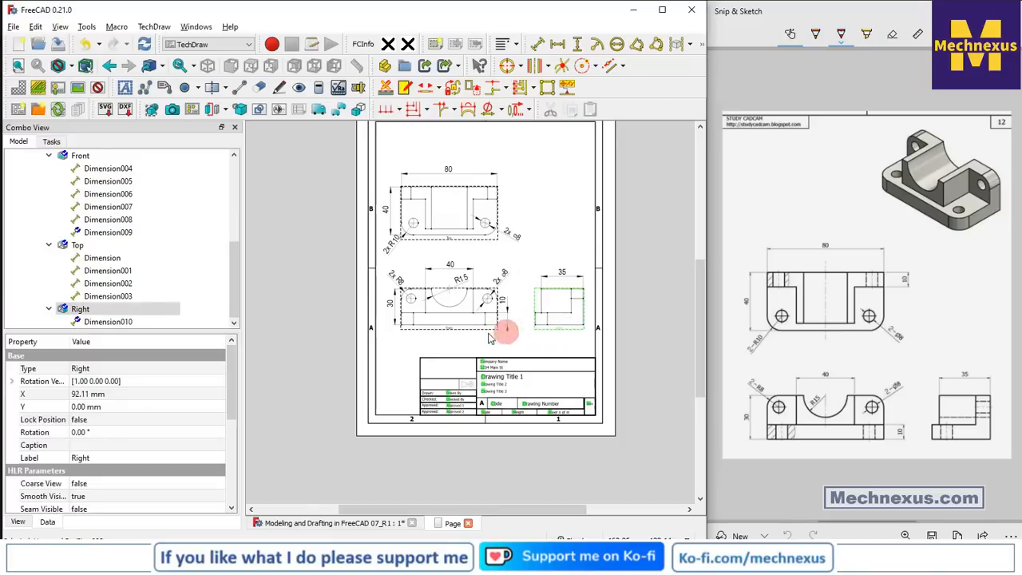
drag(450, 334, 452, 342)
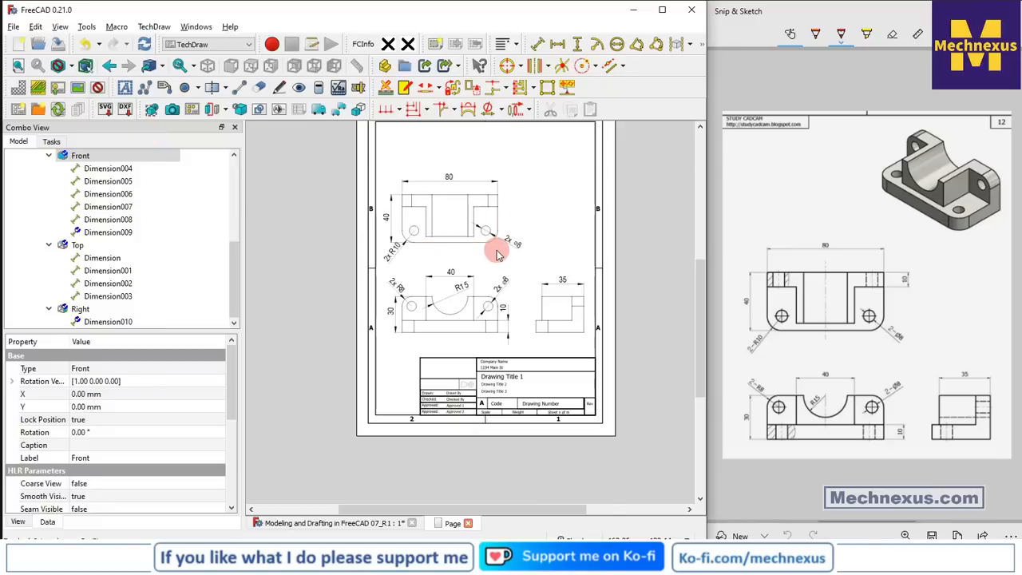
Add circle centerlines to both 8 mm holes in the Top view
scroll(497, 254, down, 3)
scroll(497, 254, up, 8)
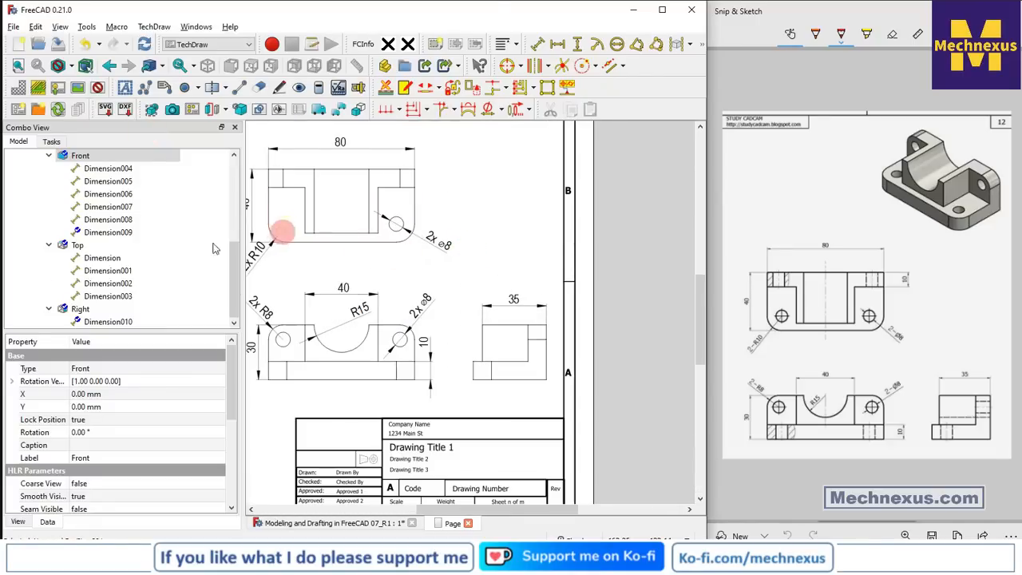
click(289, 234)
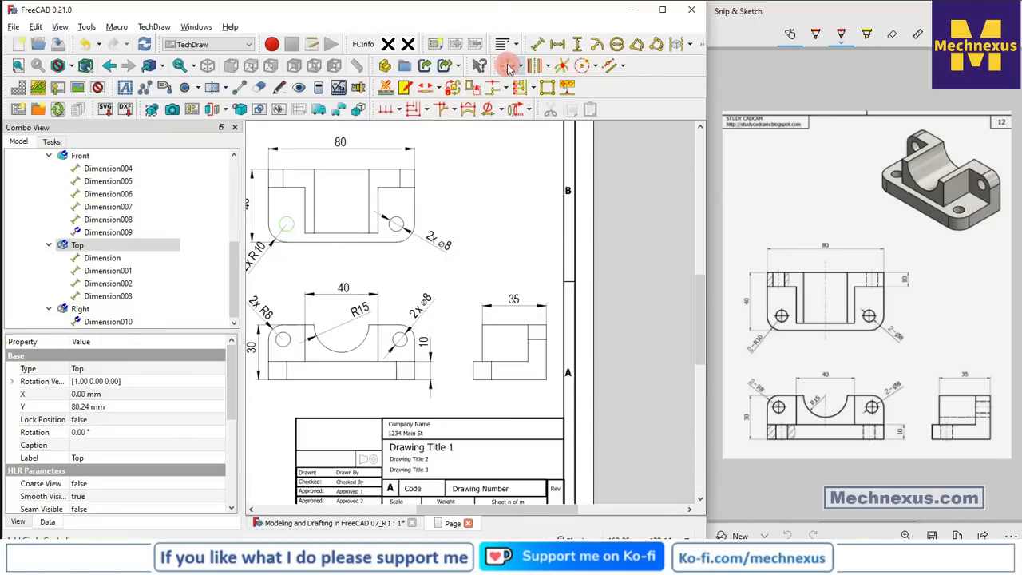
click(390, 222)
click(392, 230)
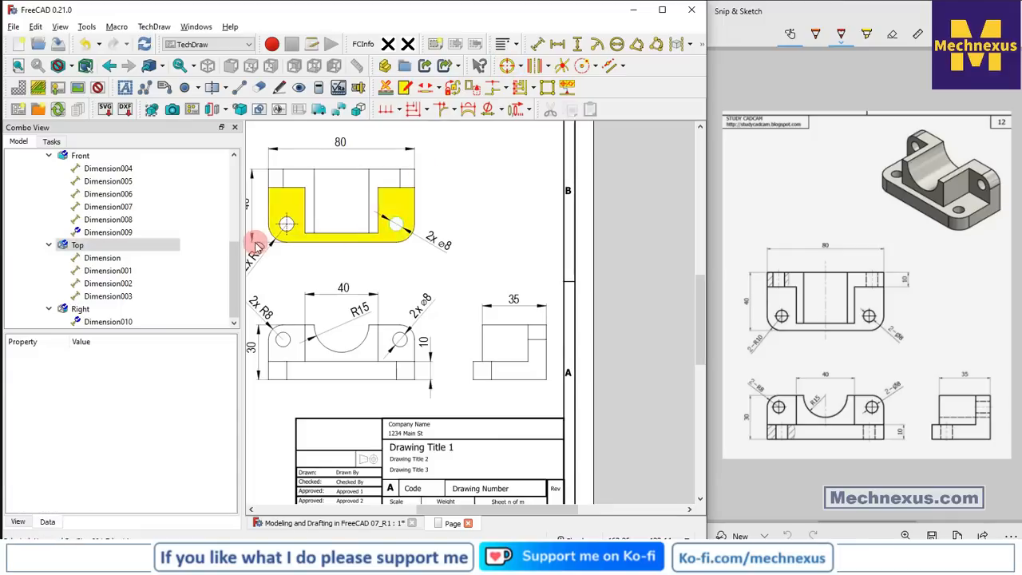
click(507, 65)
Add circle centerlines to both holes and the R15 arc in the Front view
click(280, 350)
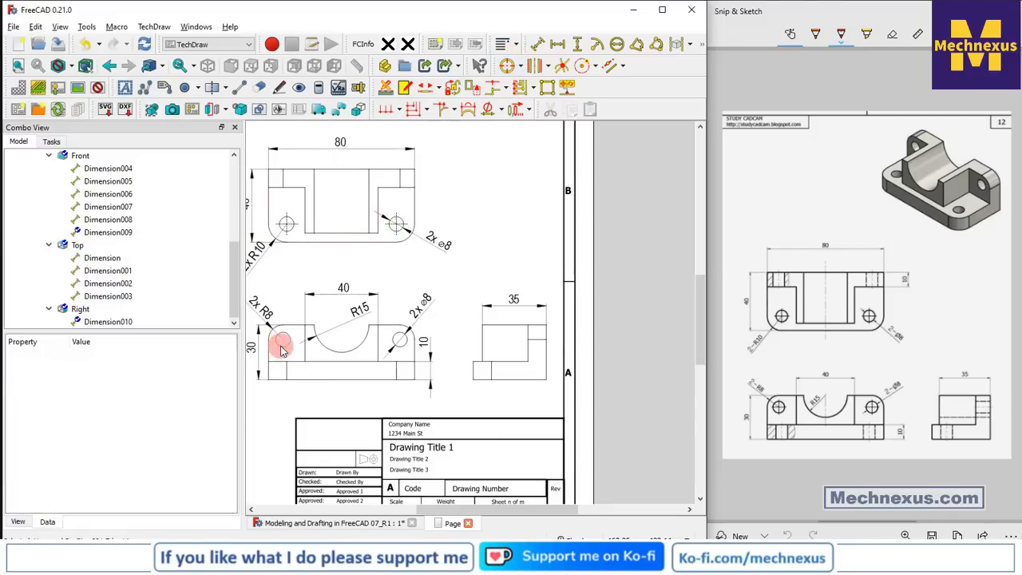
click(509, 68)
click(399, 344)
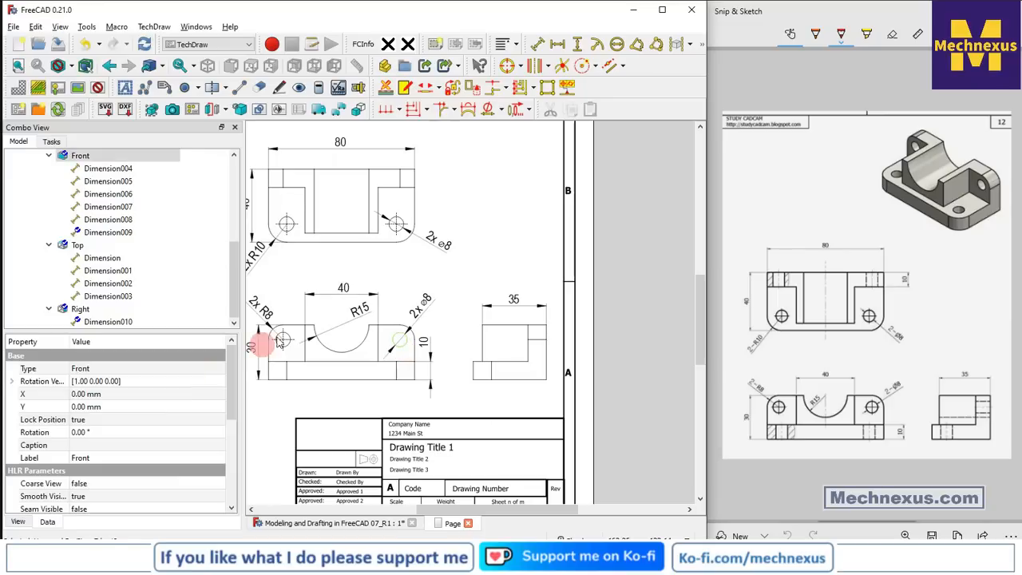
click(509, 68)
click(326, 350)
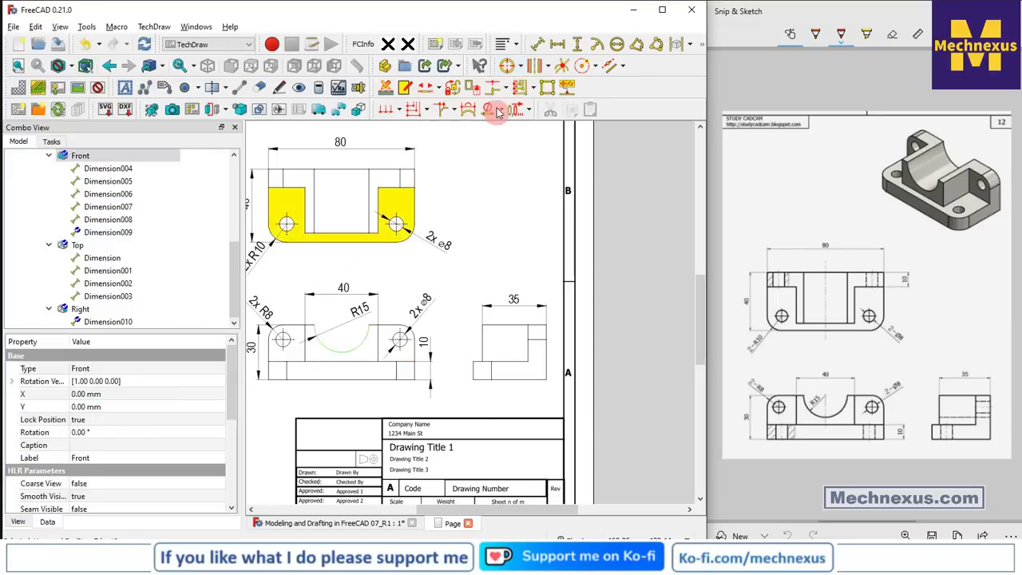
click(508, 65)
click(451, 275)
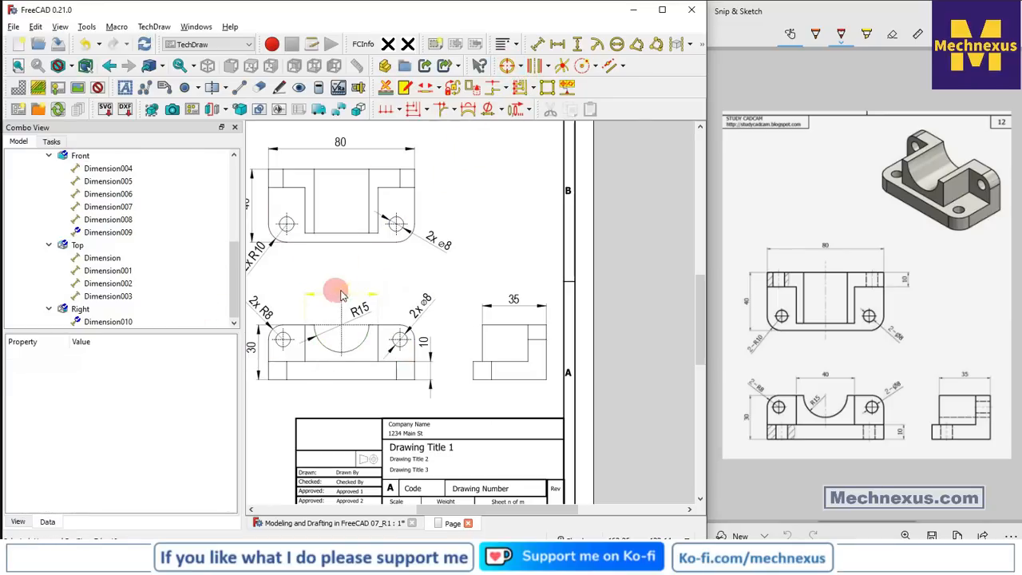
Set the drawing page's scale to 0.80
scroll(514, 335, up, 4)
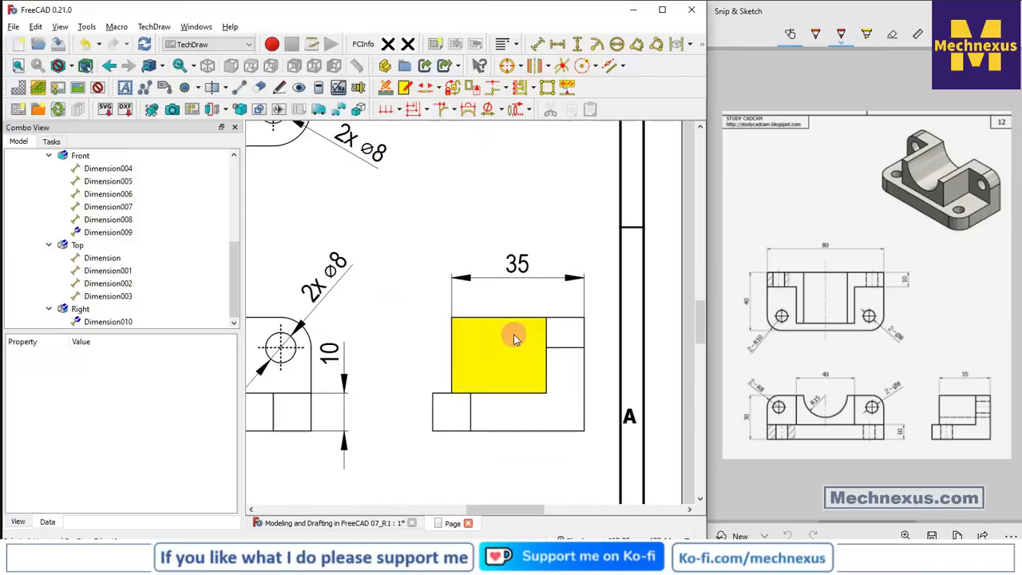
scroll(513, 335, down, 5)
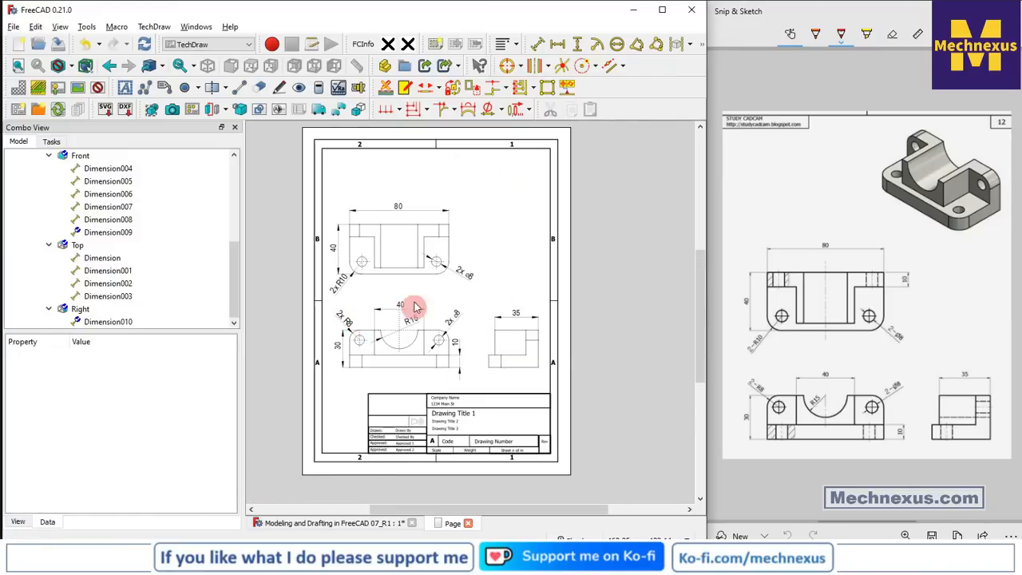
drag(133, 331, 133, 451)
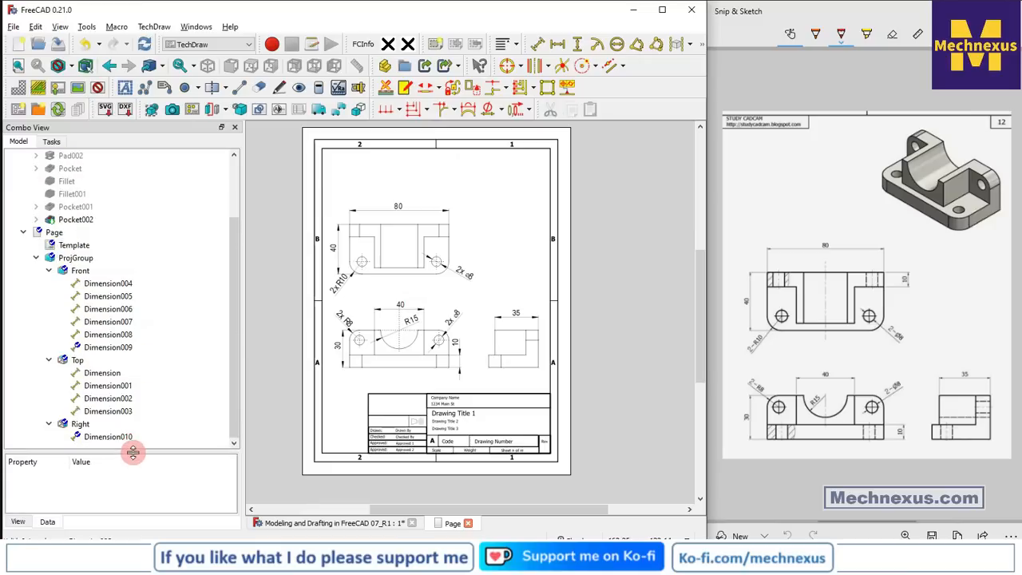
click(53, 232)
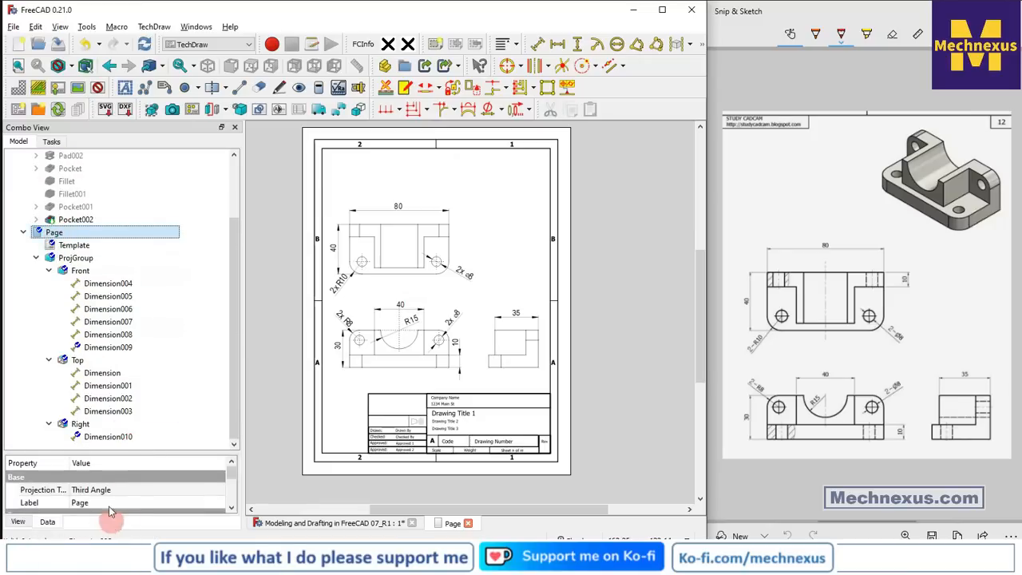
drag(158, 452, 183, 304)
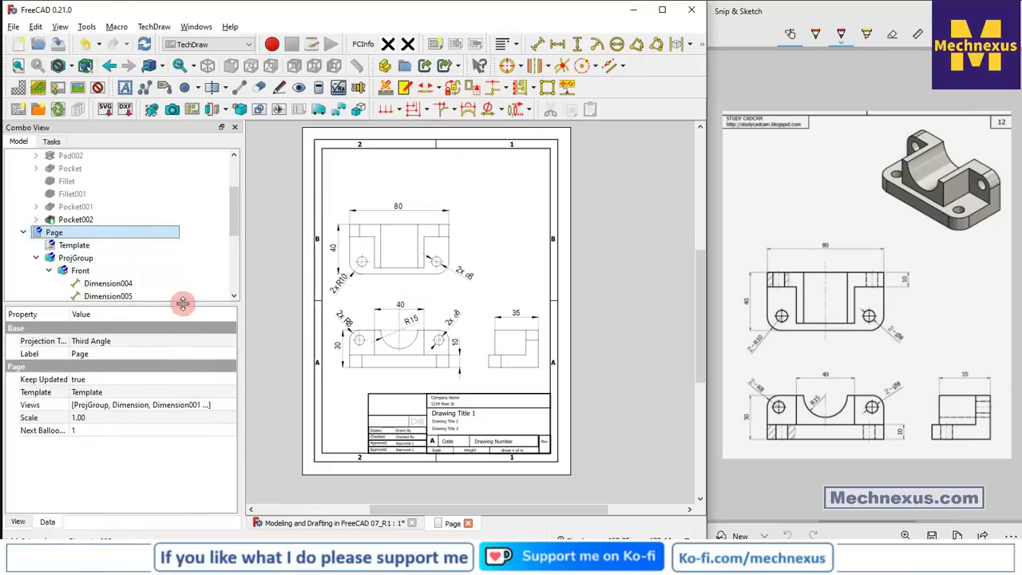
click(101, 419)
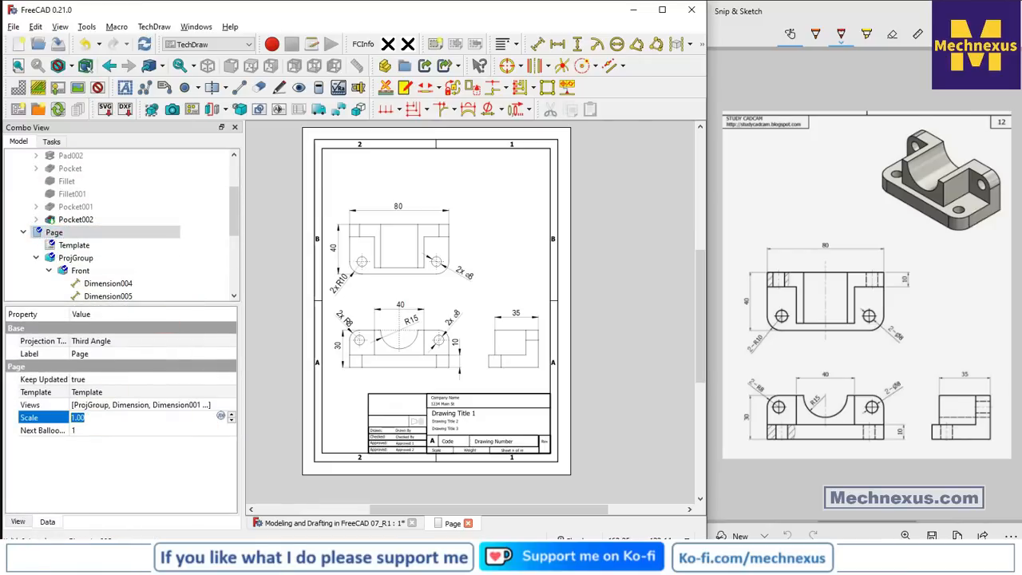
text(0.8)
key(Return)
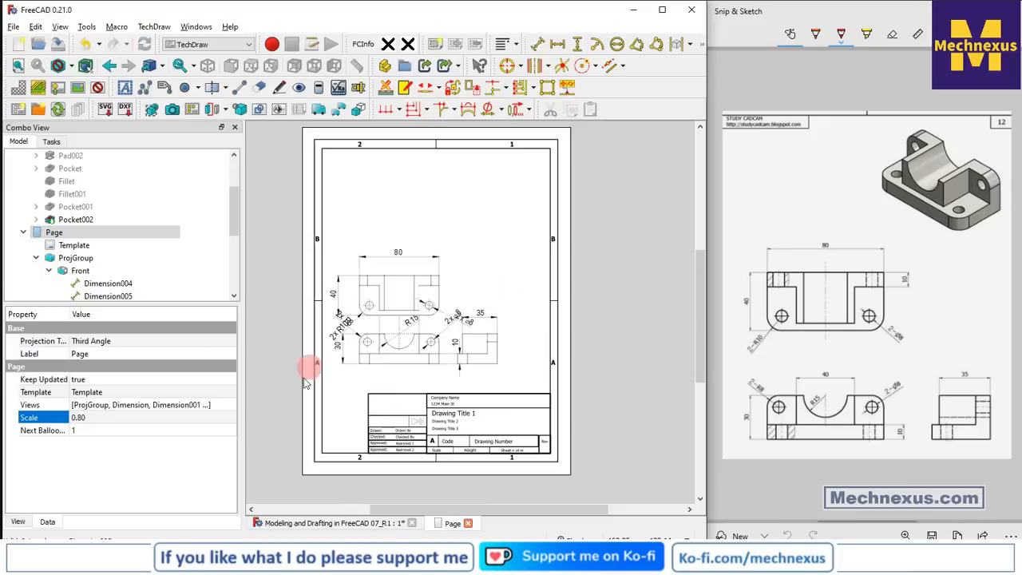
click(281, 387)
scroll(317, 335, down, 2)
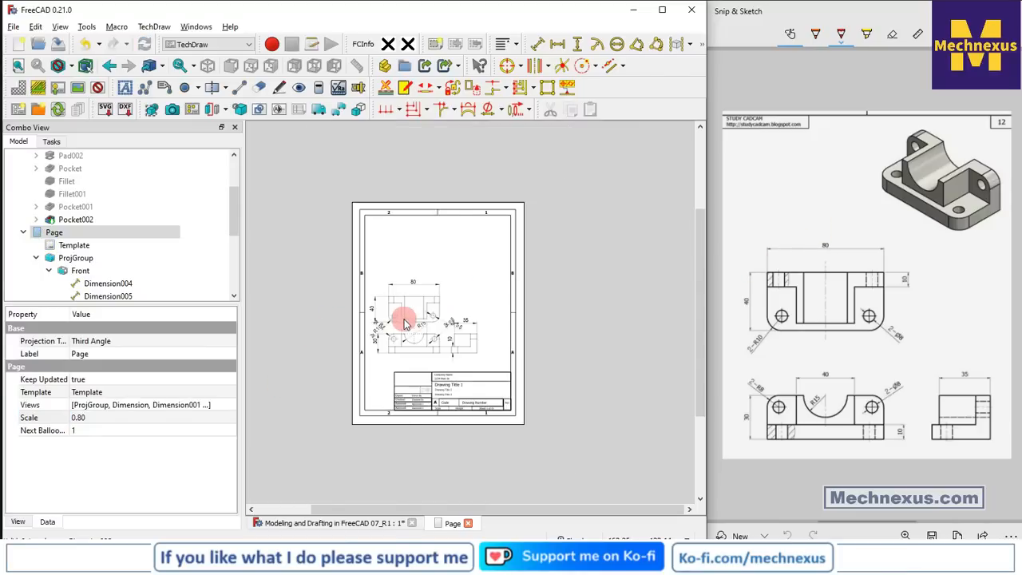
Show the view frames, shift the projection group slightly right via the Front view, and move the Top view up to Y about 89 mm
scroll(405, 323, up, 5)
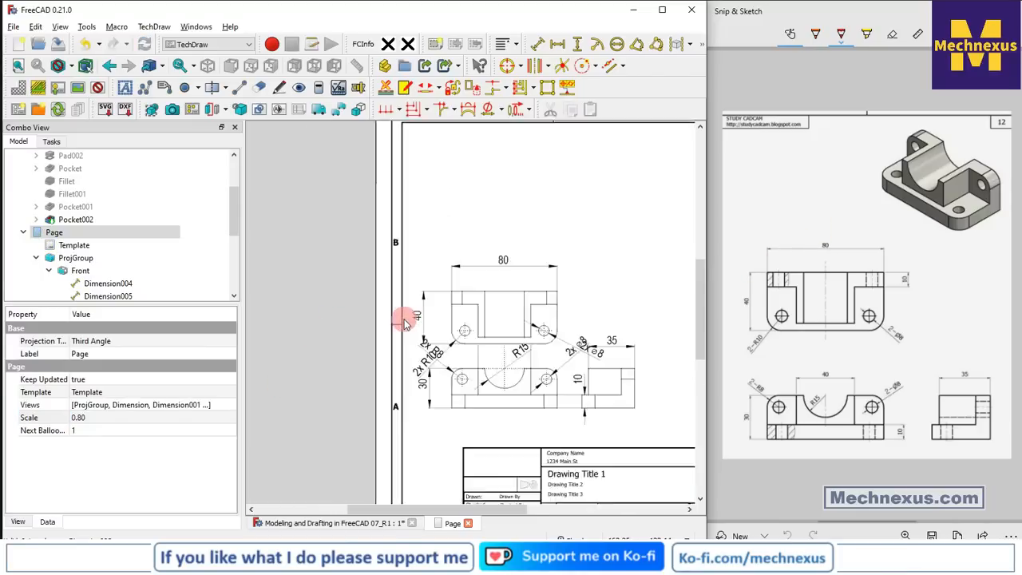
click(97, 88)
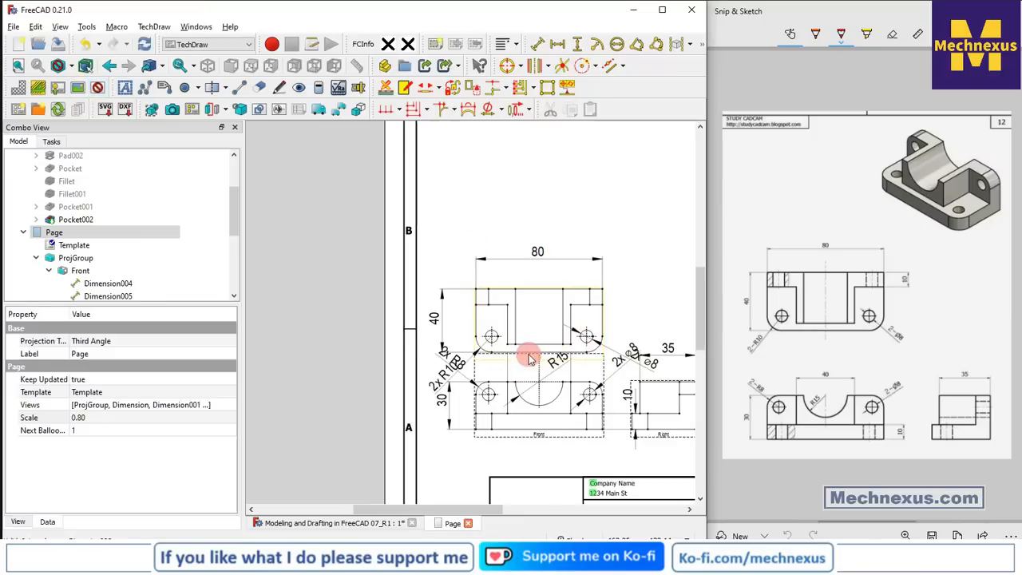
click(537, 320)
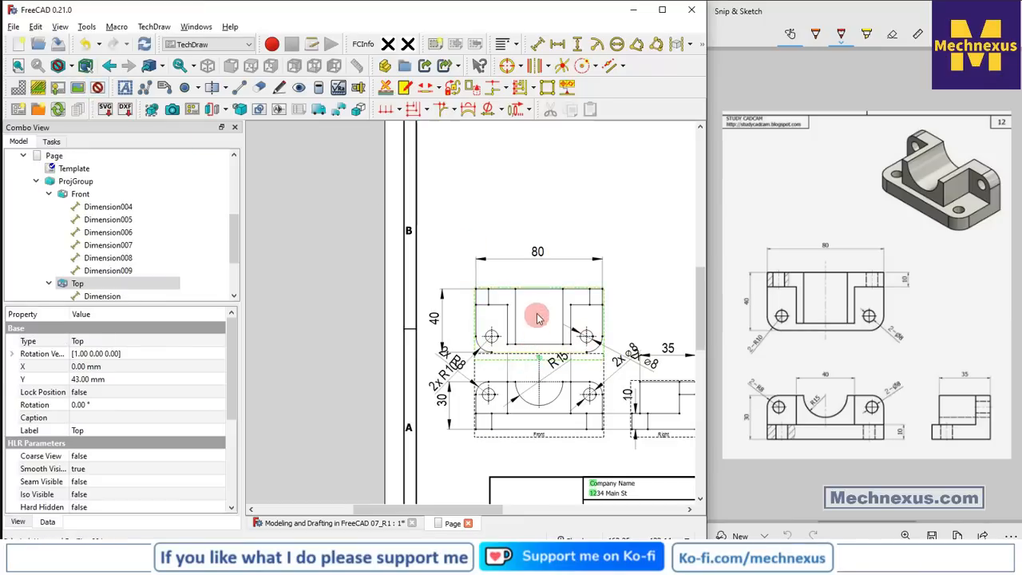
click(540, 439)
drag(540, 438, 585, 373)
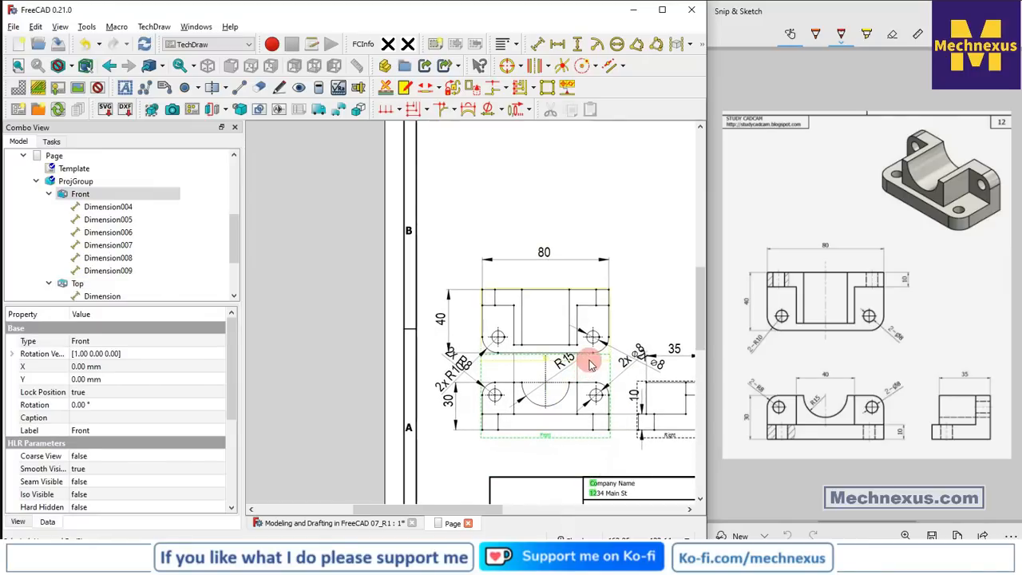
drag(591, 364, 602, 274)
scroll(507, 360, up, 2)
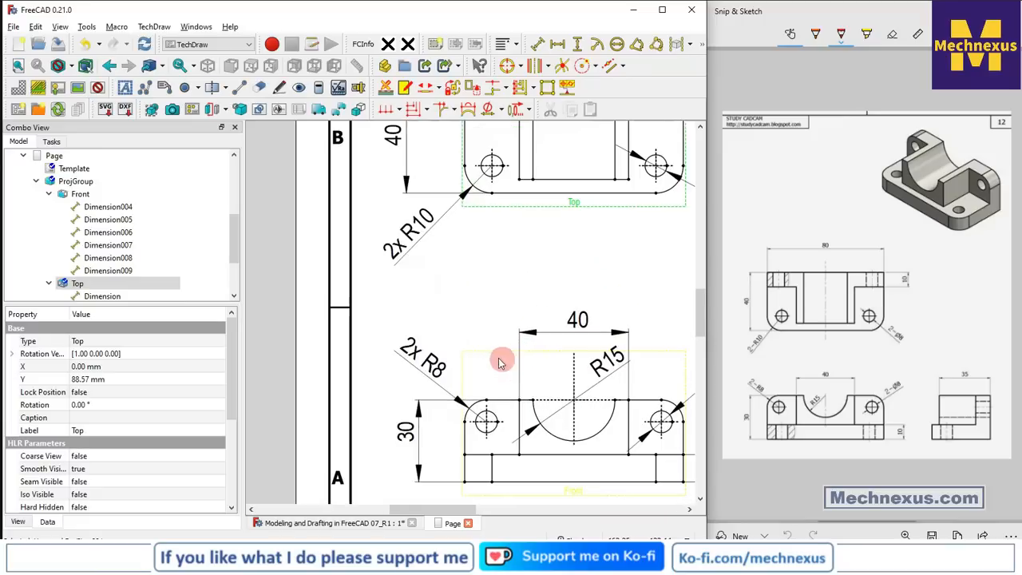
Move the Right view away from the Front view to X about 93 mm, and lower the Top view to Y about 74 mm
scroll(480, 361, down, 5)
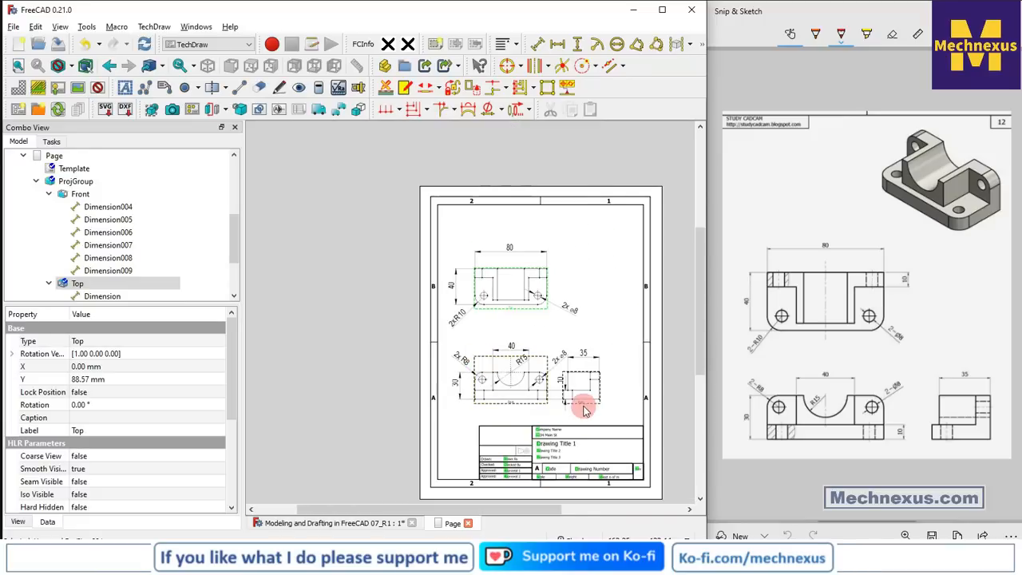
drag(598, 401, 618, 402)
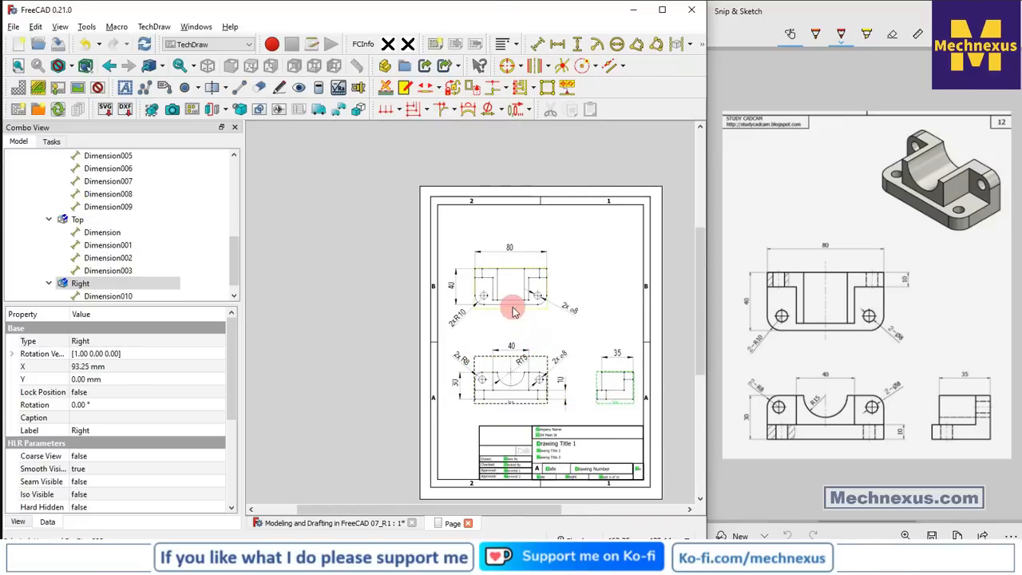
drag(515, 311, 514, 327)
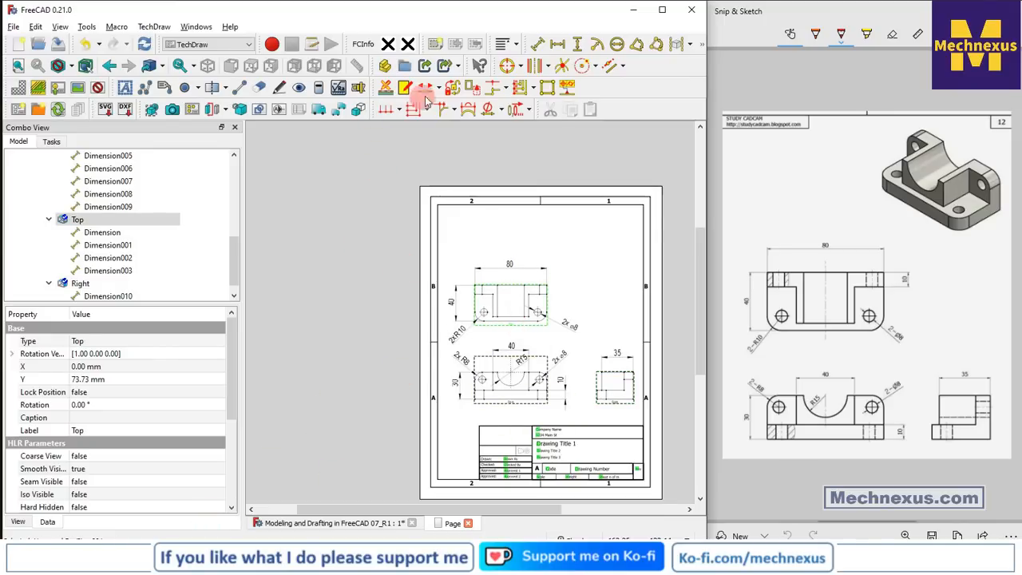
Lock the positions of the Top view and the Right view
click(453, 92)
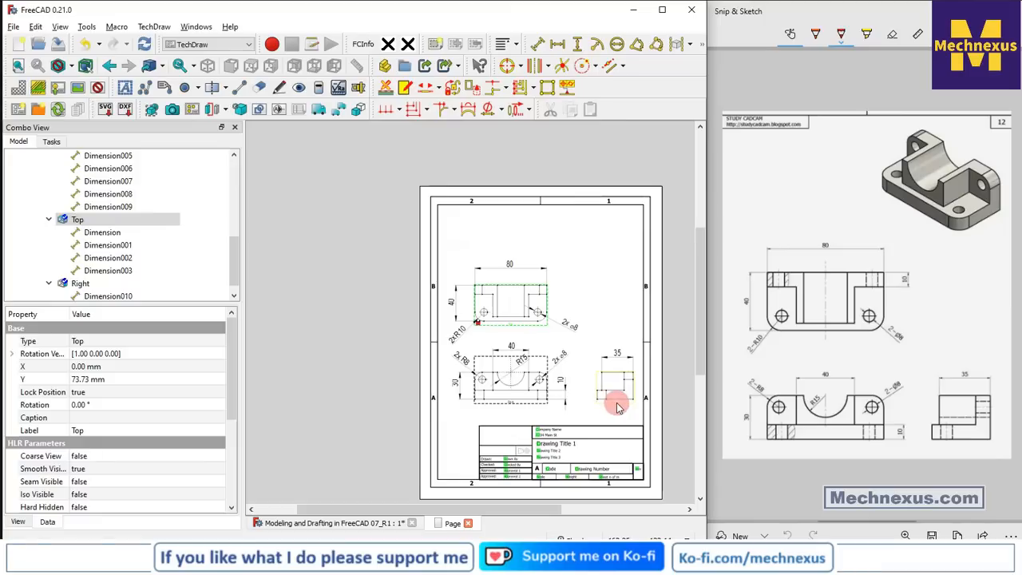
click(617, 407)
click(632, 257)
Move the 80 mm width dimension down closer to the Top view's upper edge, to Y about 36 mm
scroll(632, 257, down, 4)
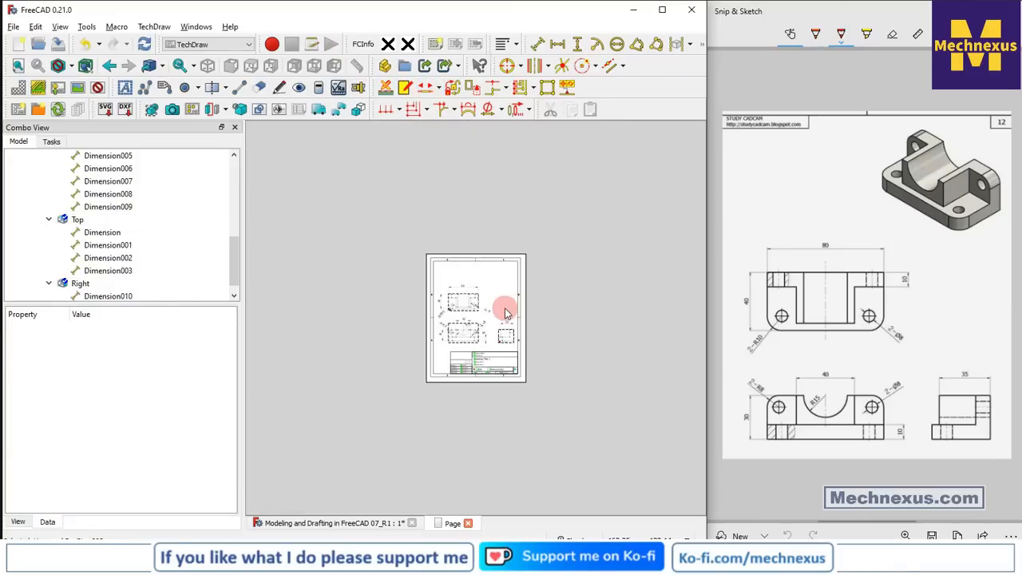
scroll(504, 313, up, 5)
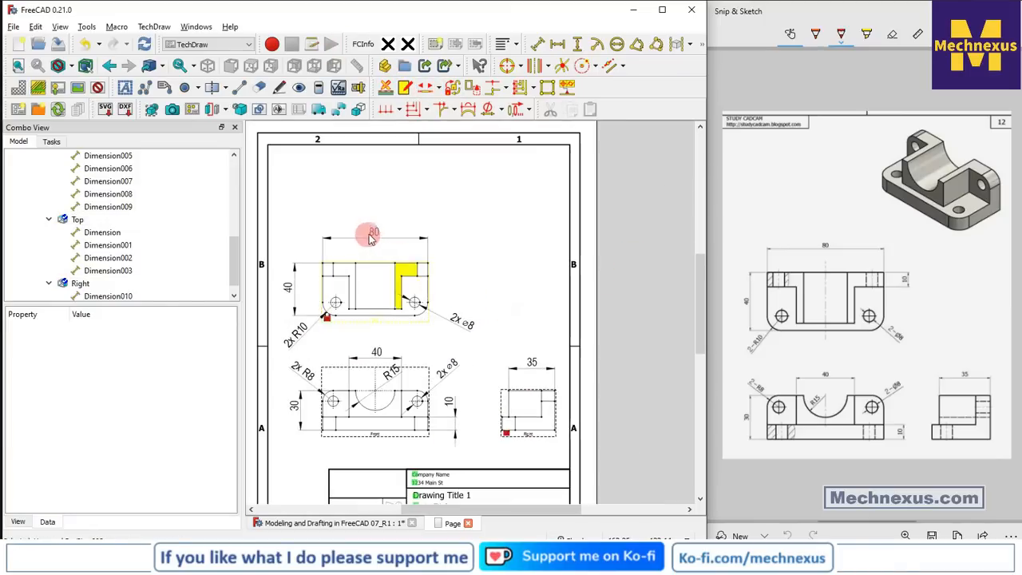
drag(368, 237, 405, 252)
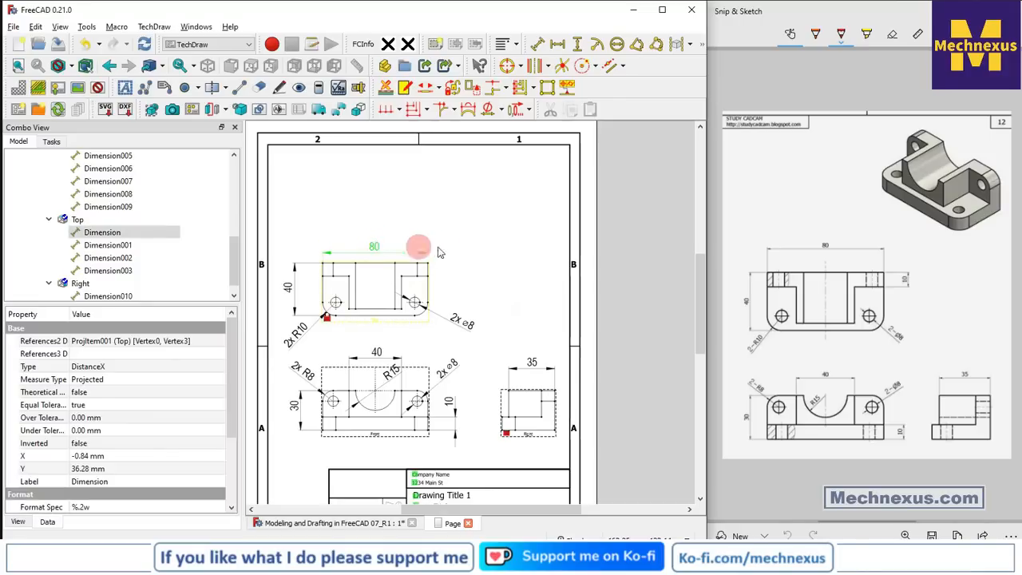
click(495, 239)
Orient the 3D model to the isometric view and insert a drawing view of the Body in that orientation
click(286, 524)
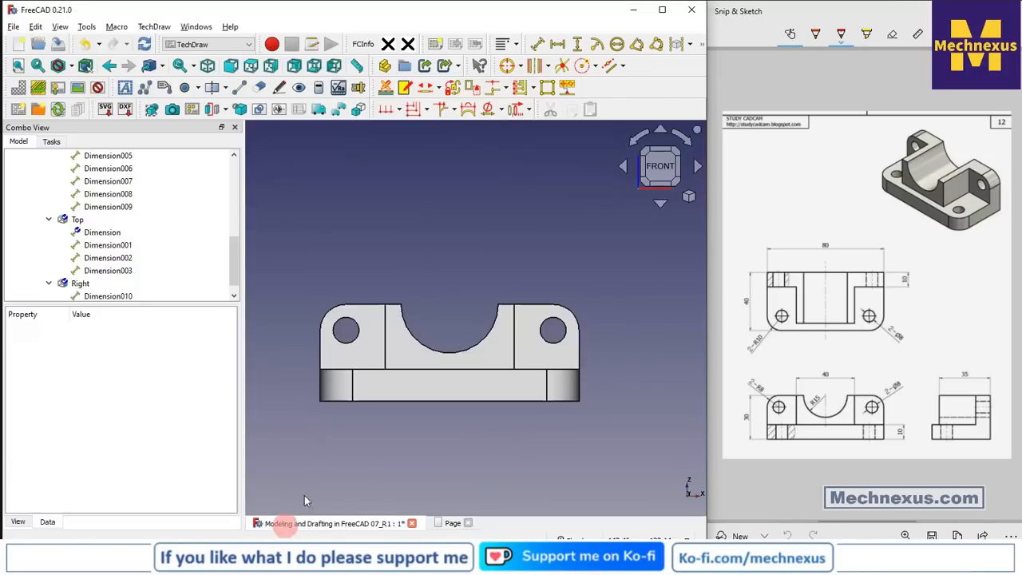
click(688, 195)
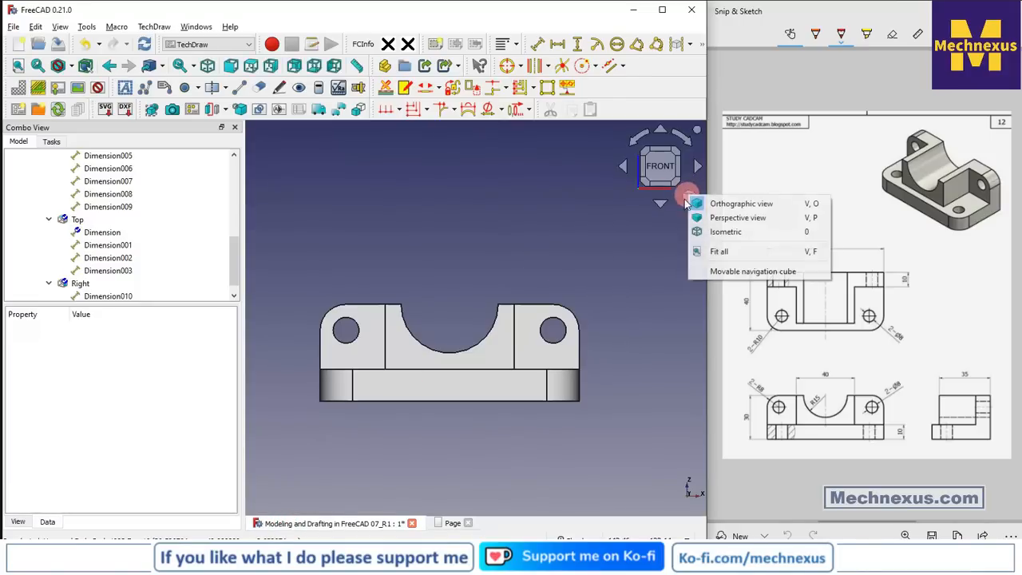
click(710, 231)
scroll(119, 228, up, 4)
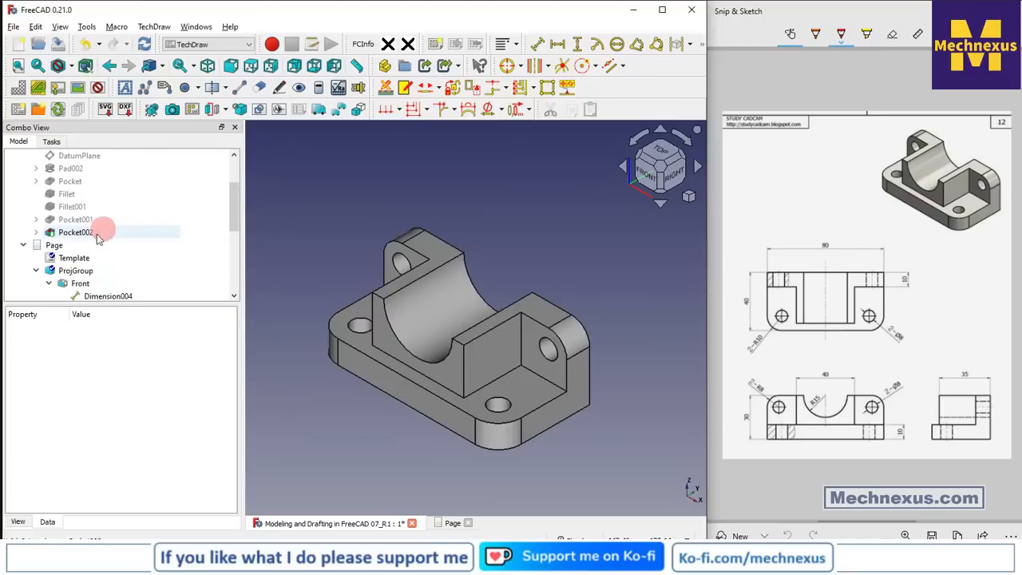
scroll(70, 200, up, 2)
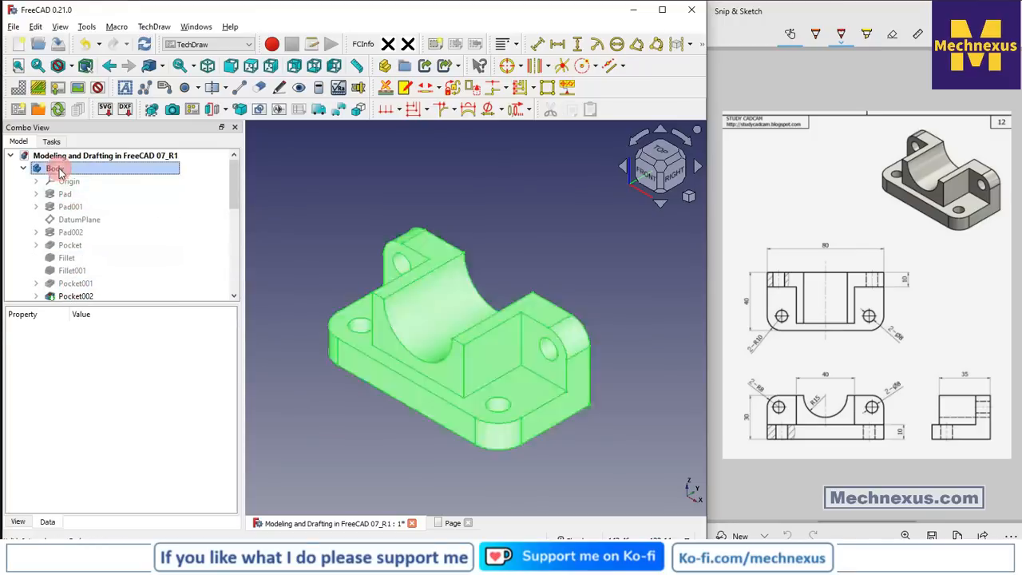
click(54, 168)
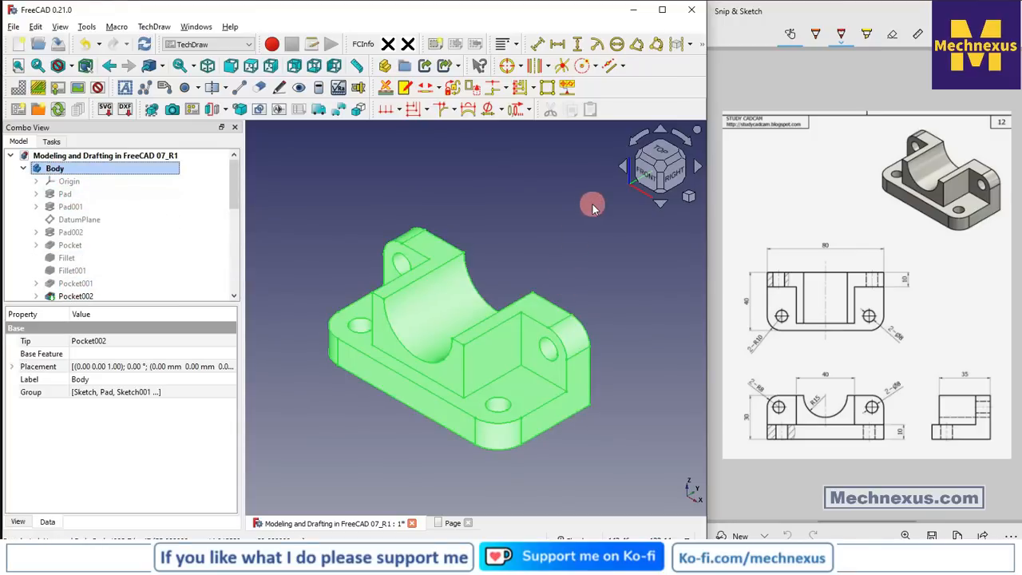
click(151, 109)
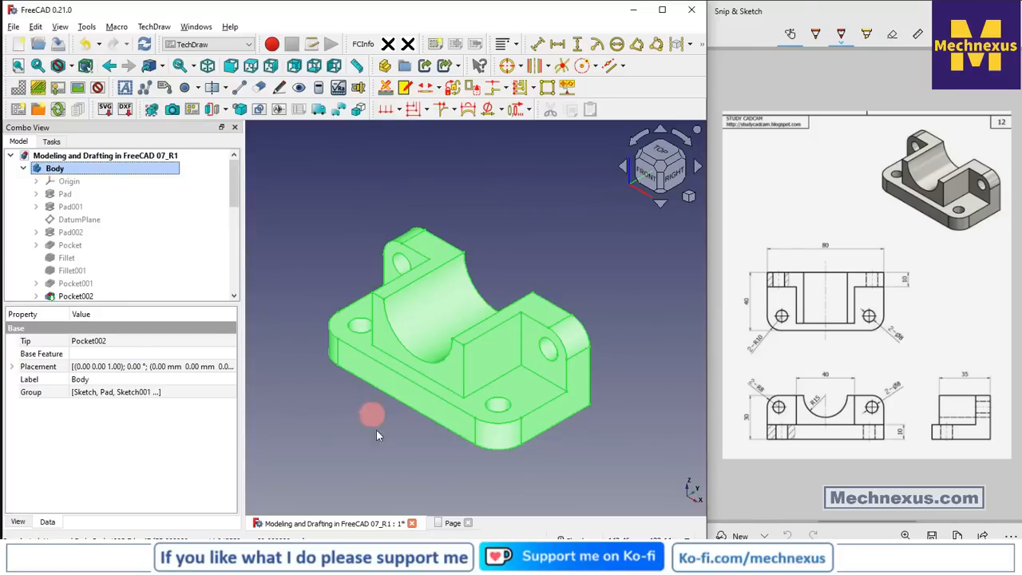
Place the new isometric view in the drawing sheet's empty upper-right area, clear of the other views
click(453, 523)
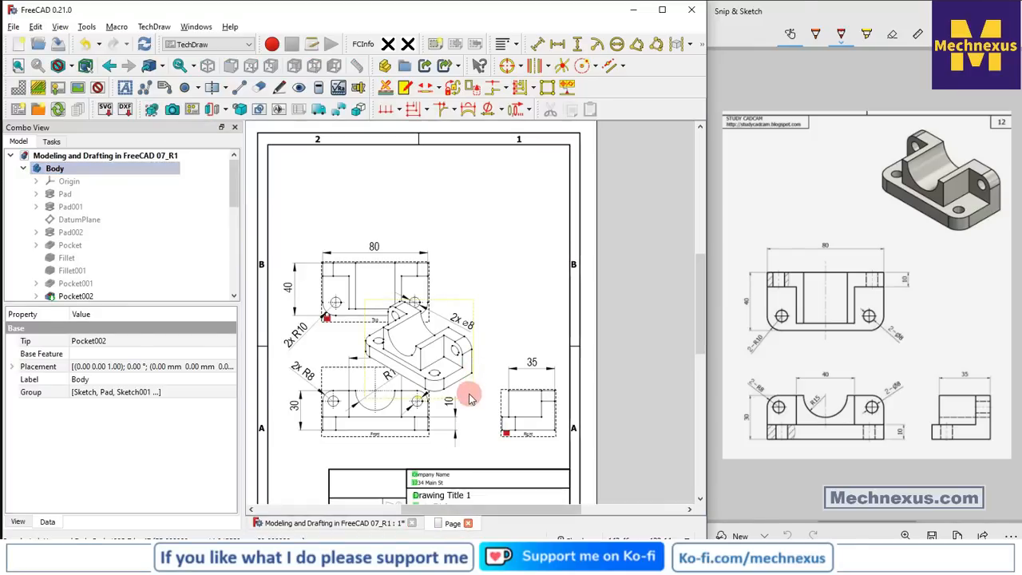
drag(471, 399, 554, 256)
click(518, 299)
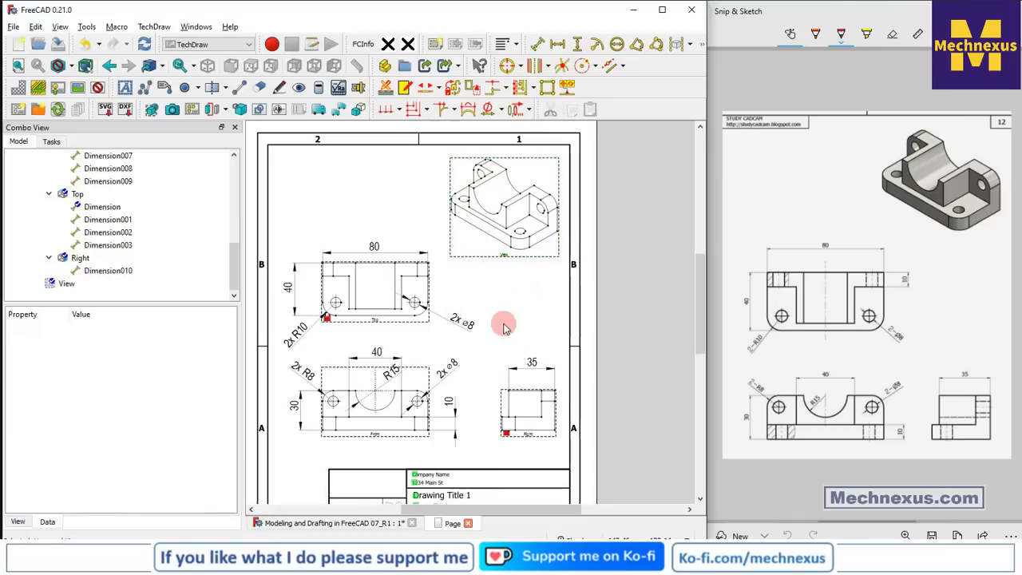
Hide the view frames and review the layout of all four views on the drawing sheet
scroll(505, 327, up, 3)
scroll(511, 260, down, 5)
click(99, 87)
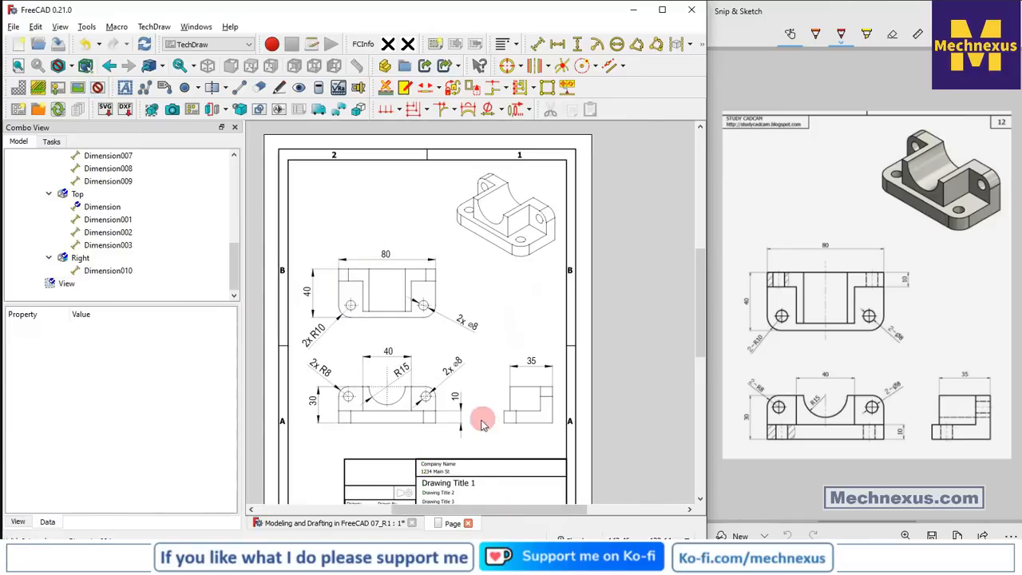
scroll(483, 423, up, 2)
scroll(475, 427, down, 4)
scroll(471, 423, up, 1)
scroll(468, 471, down, 3)
scroll(489, 445, up, 2)
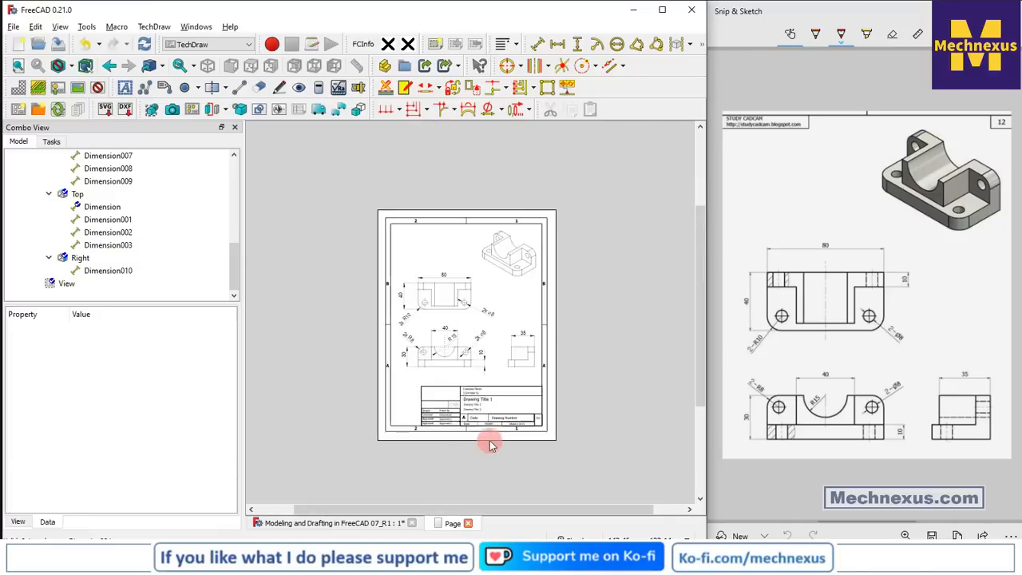
Show the view frames again and set the title block's first drawing title to "Modeling & Detailing Tutorial 07"
scroll(489, 444, up, 5)
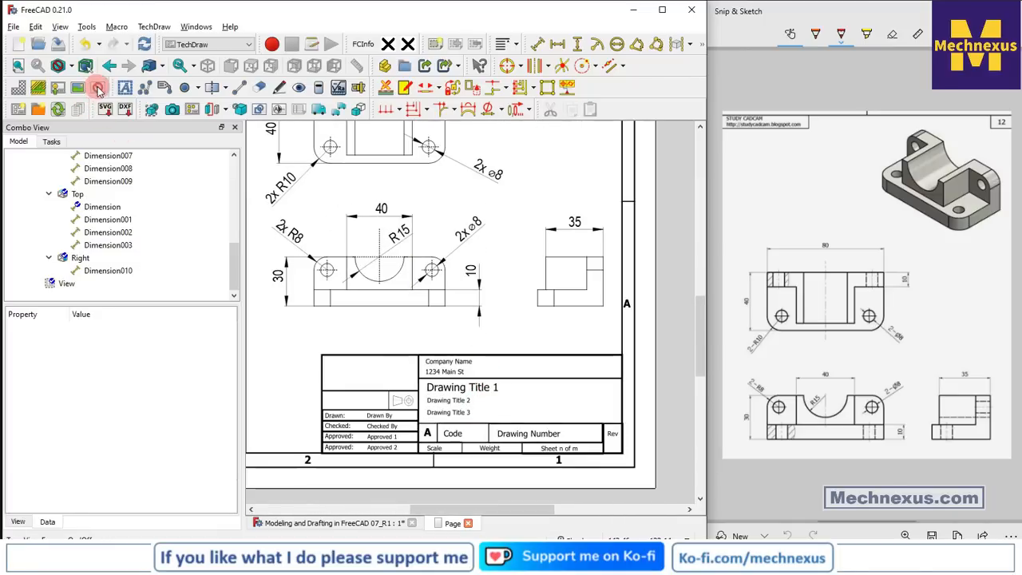
click(98, 90)
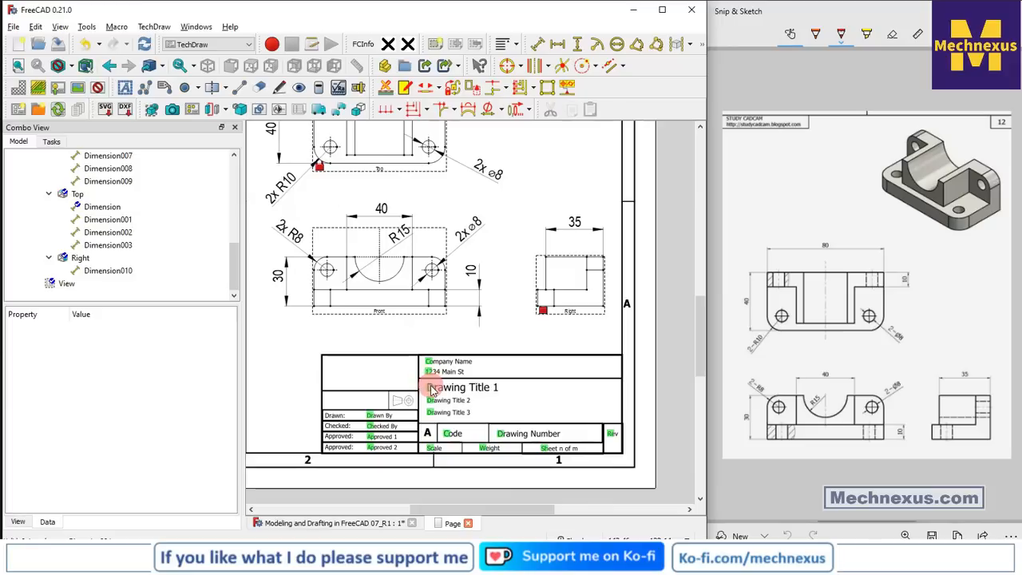
click(432, 388)
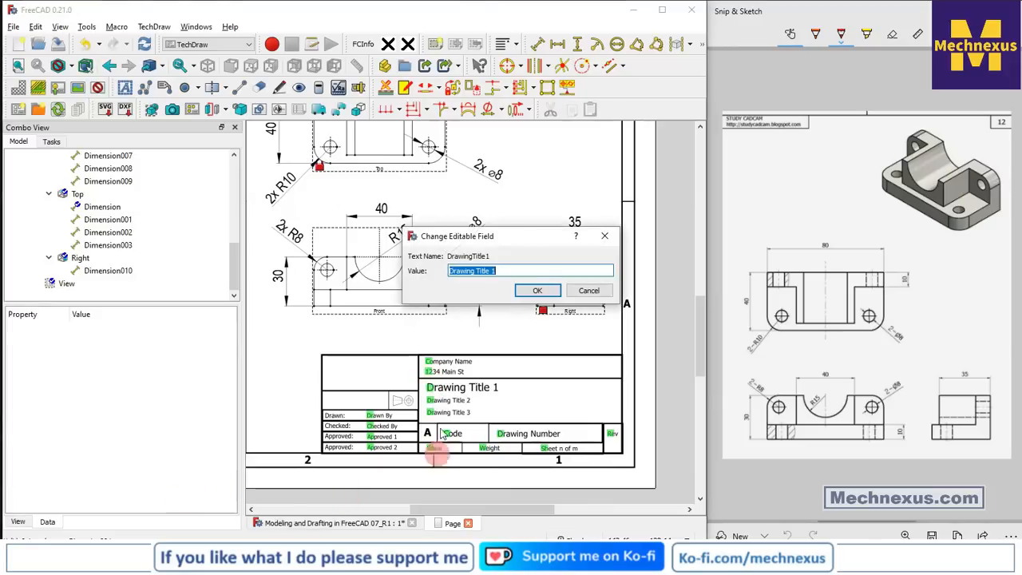
drag(508, 271, 438, 273)
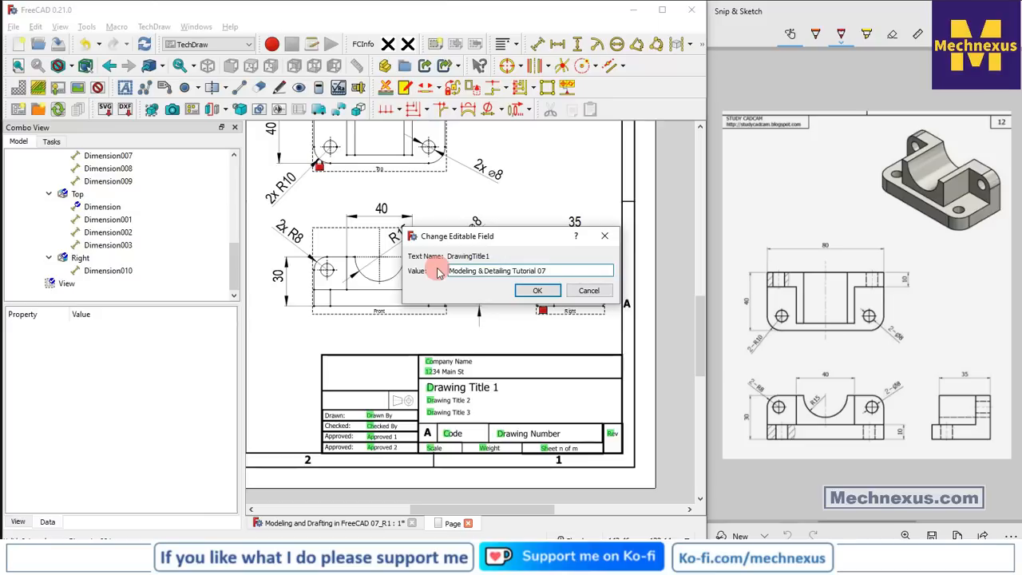
click(537, 290)
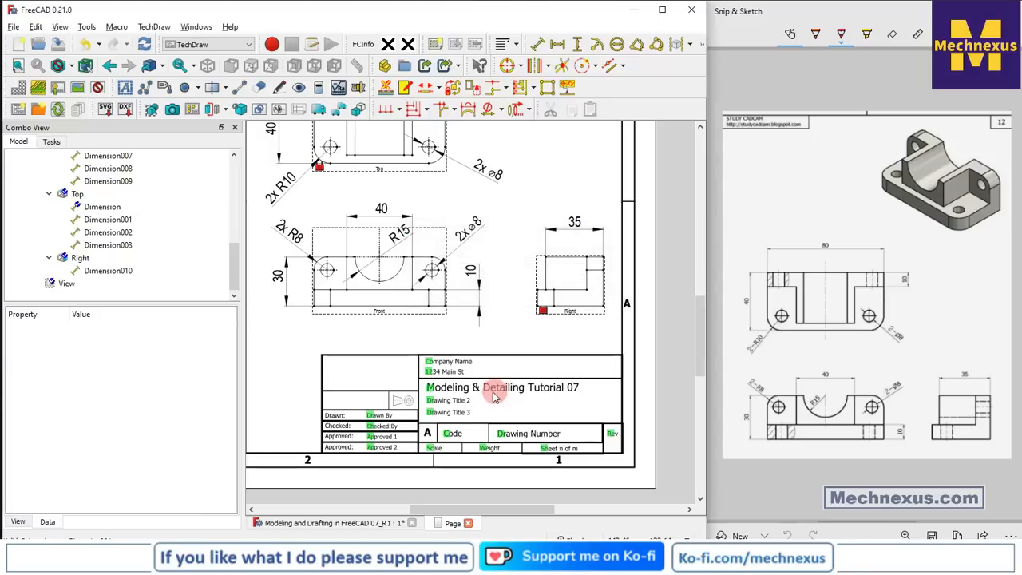
Fill in the title block's drawn-by field with "Mechnexus"
click(372, 417)
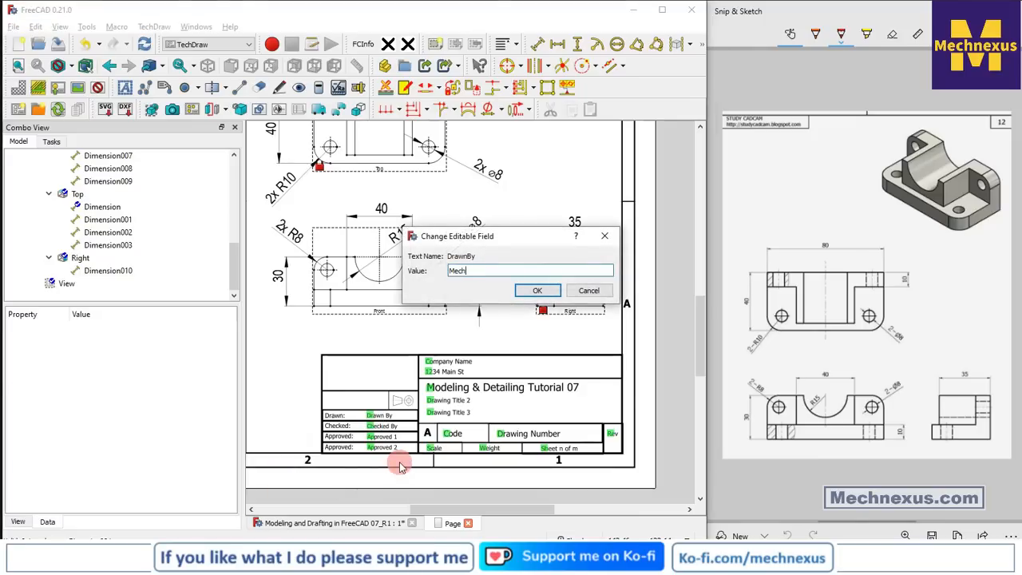
text(Mechnexus)
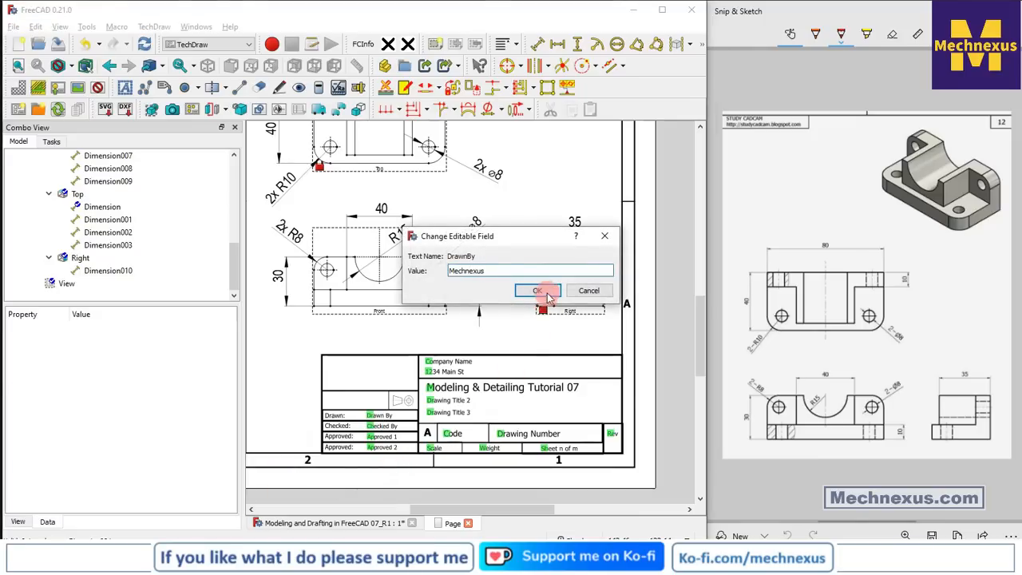
click(537, 291)
Set the title block's company address line to "Mechnexus" and the drawing number to "XX07"
click(430, 373)
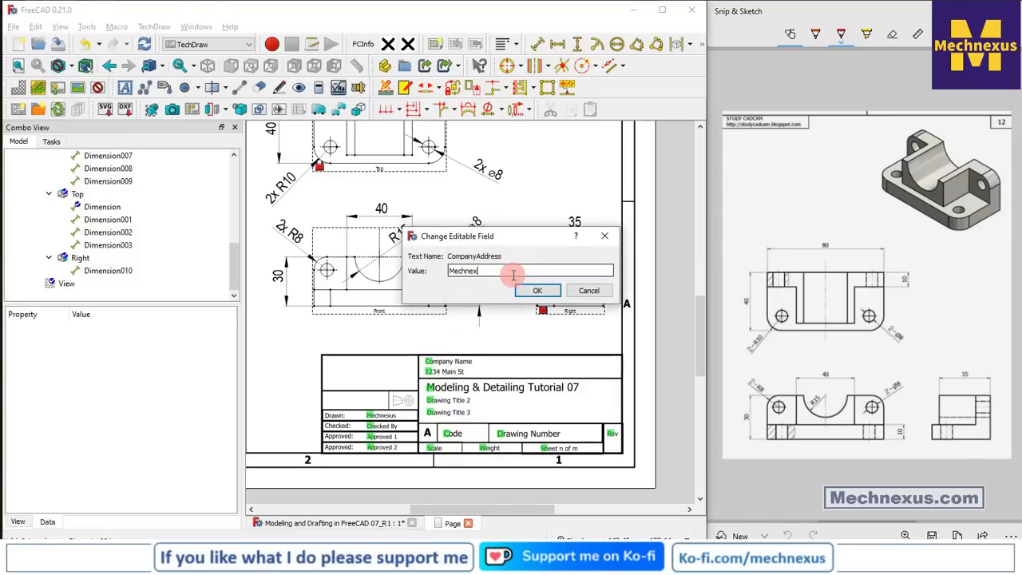
text(Mechnexus)
click(536, 290)
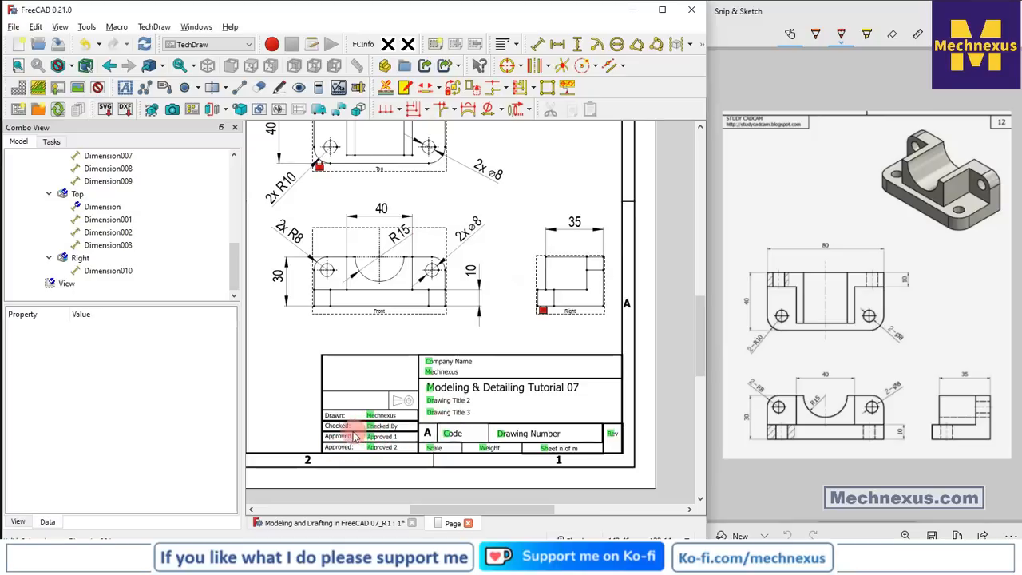
click(504, 435)
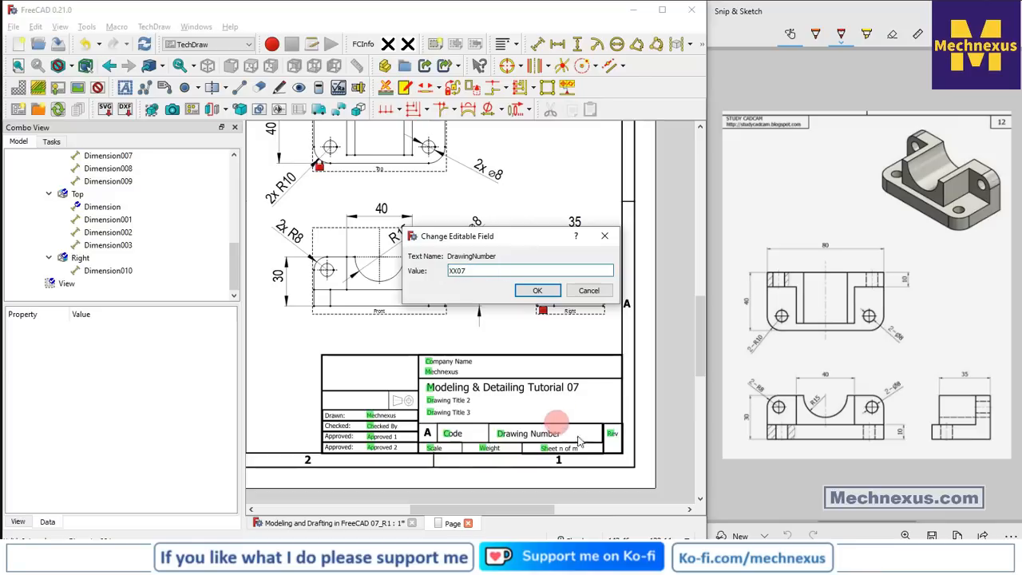
click(538, 290)
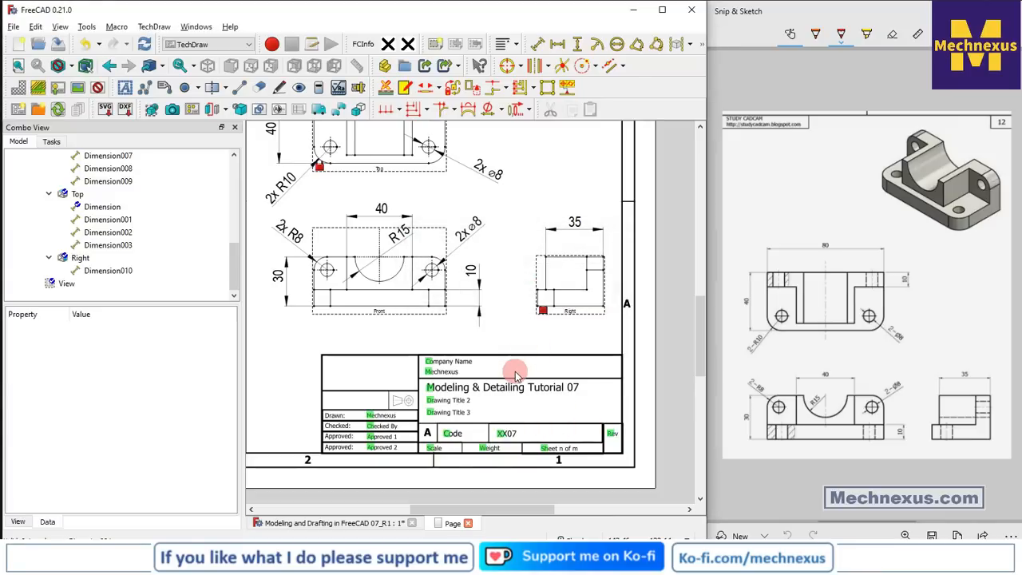
Review the filled-in title block and the full sheet, and hide the view frames for a clean look
scroll(515, 374, up, 4)
scroll(515, 374, down, 3)
scroll(515, 373, down, 2)
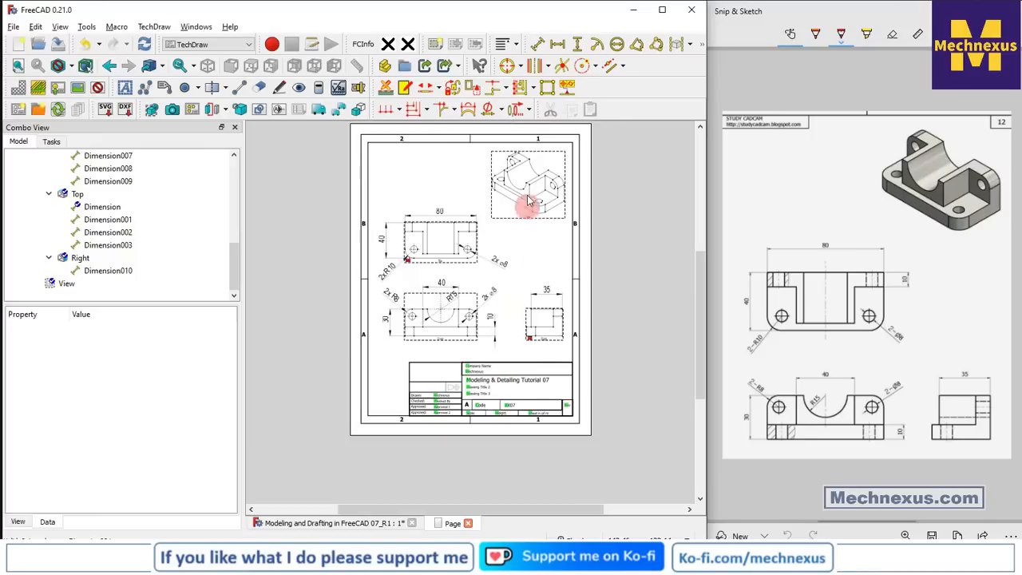
scroll(519, 182, up, 2)
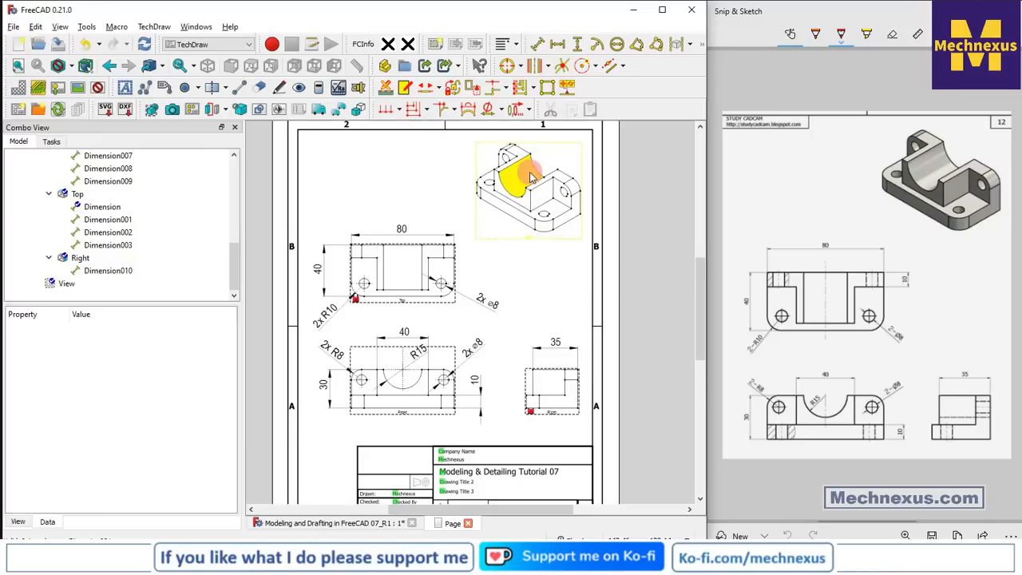
click(97, 87)
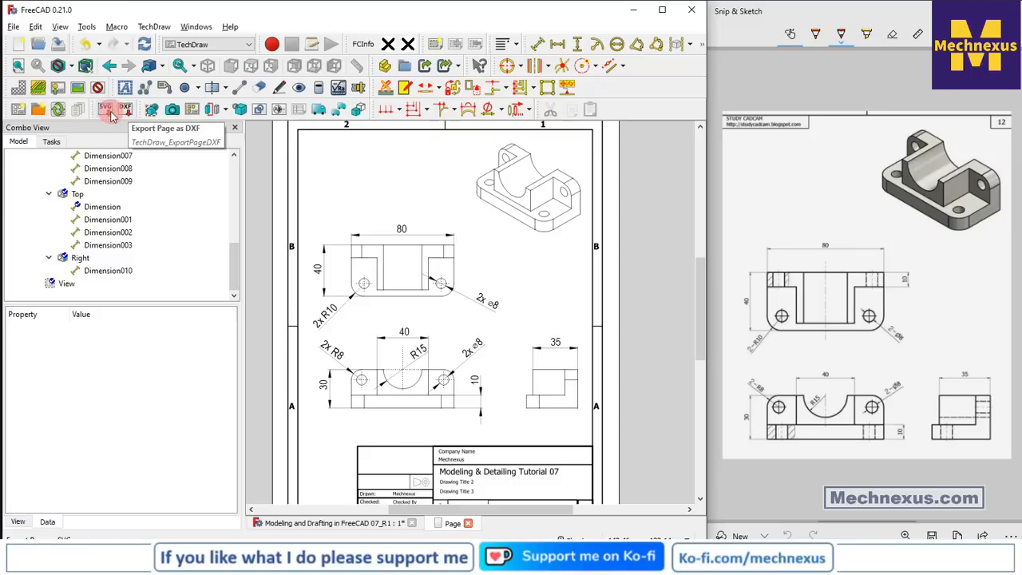
Try to export from the drawing page without any object selected
click(14, 27)
click(38, 214)
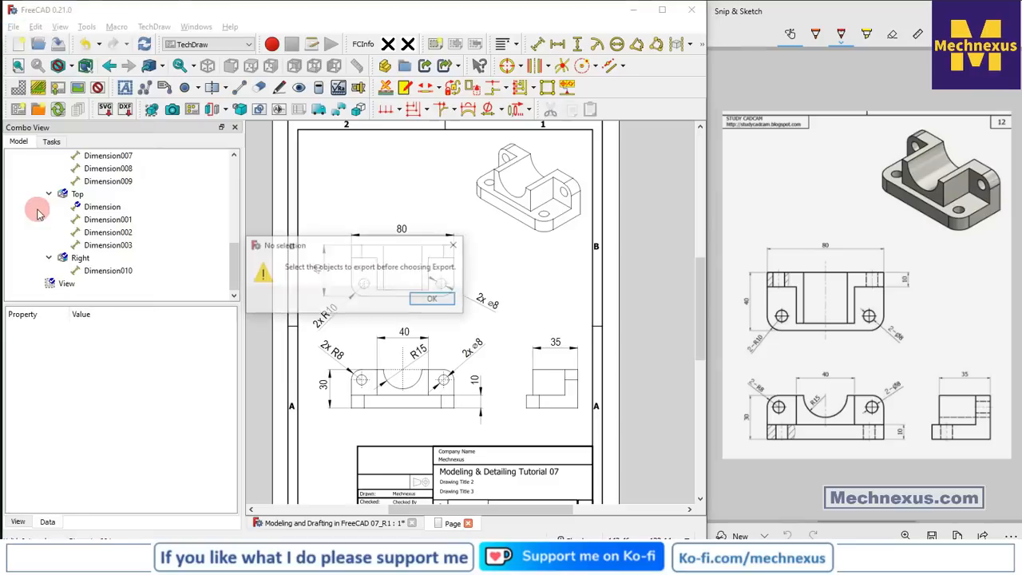
click(444, 304)
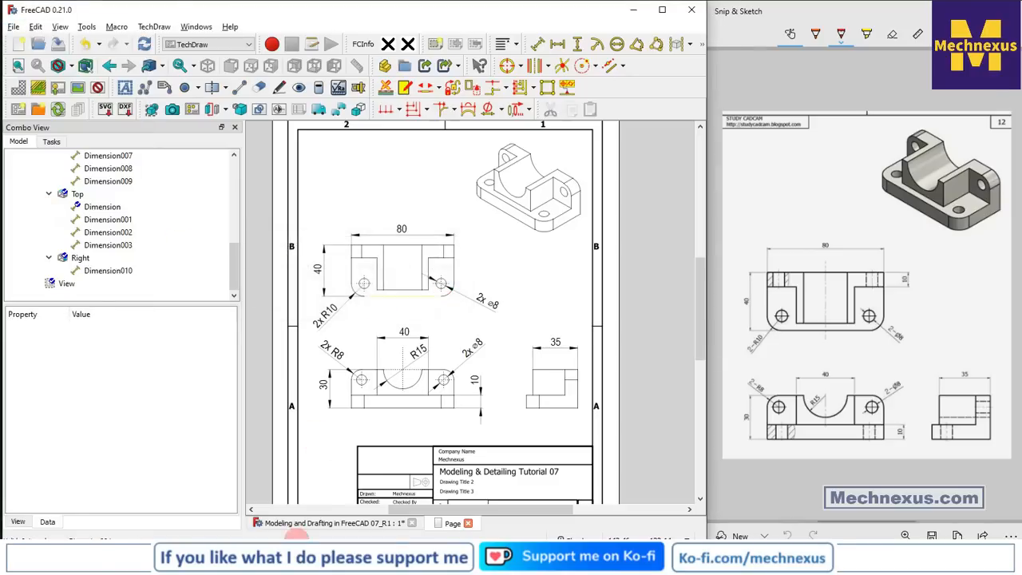
click(298, 526)
scroll(119, 169, up, 10)
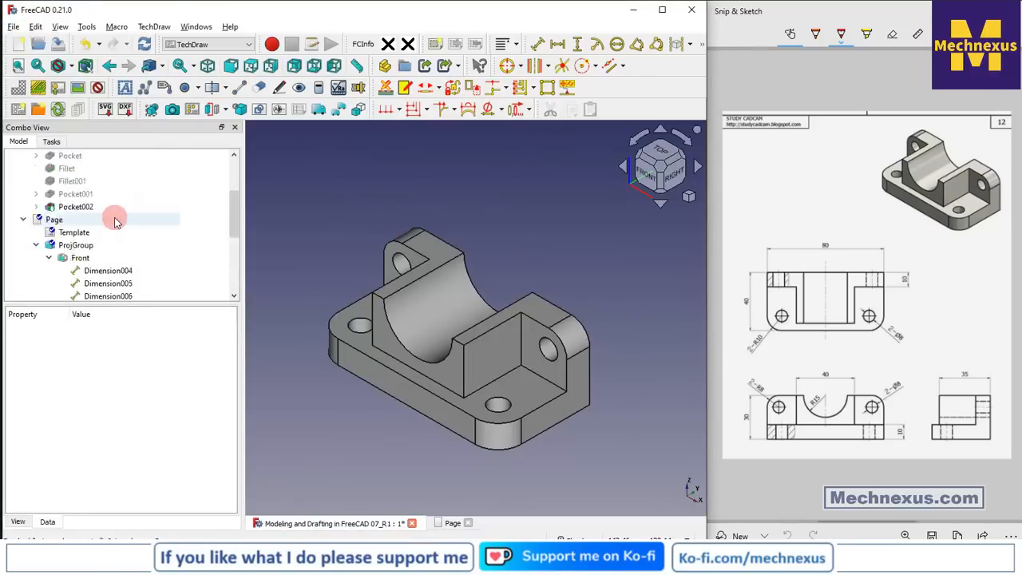
click(452, 526)
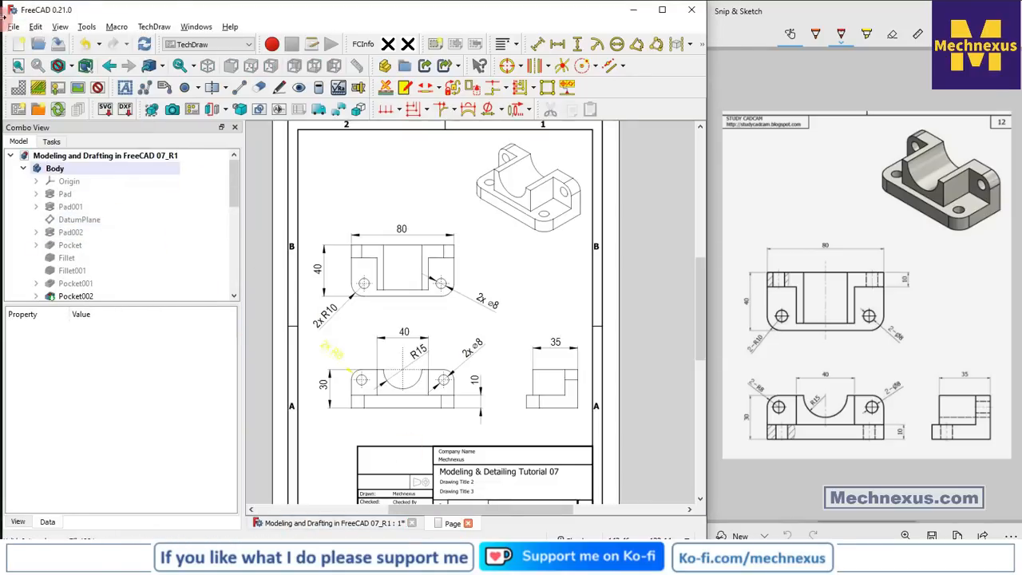
click(13, 26)
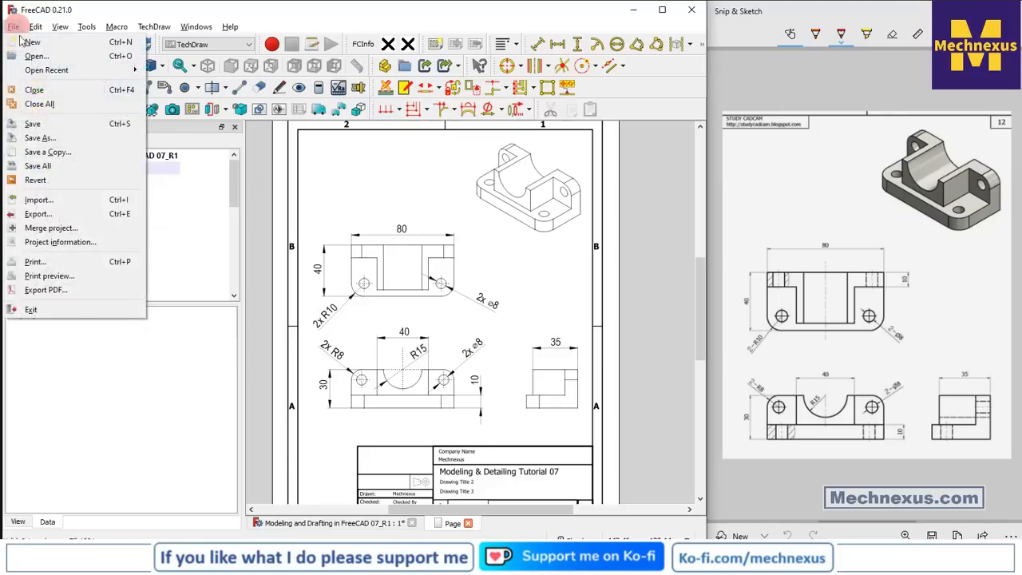
click(37, 214)
click(424, 296)
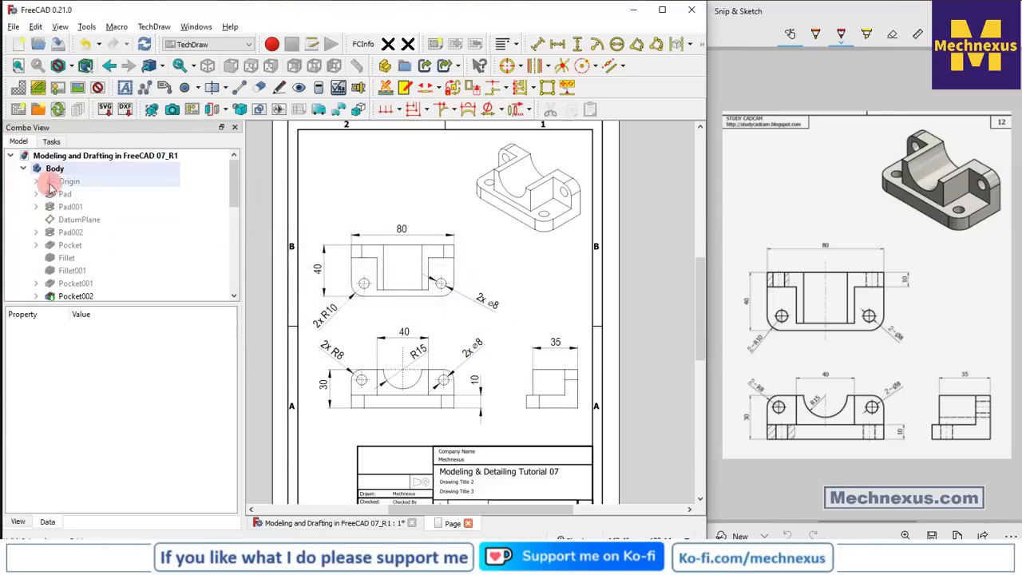
Select the Body in the model tree and open the general export for it
click(54, 168)
click(14, 26)
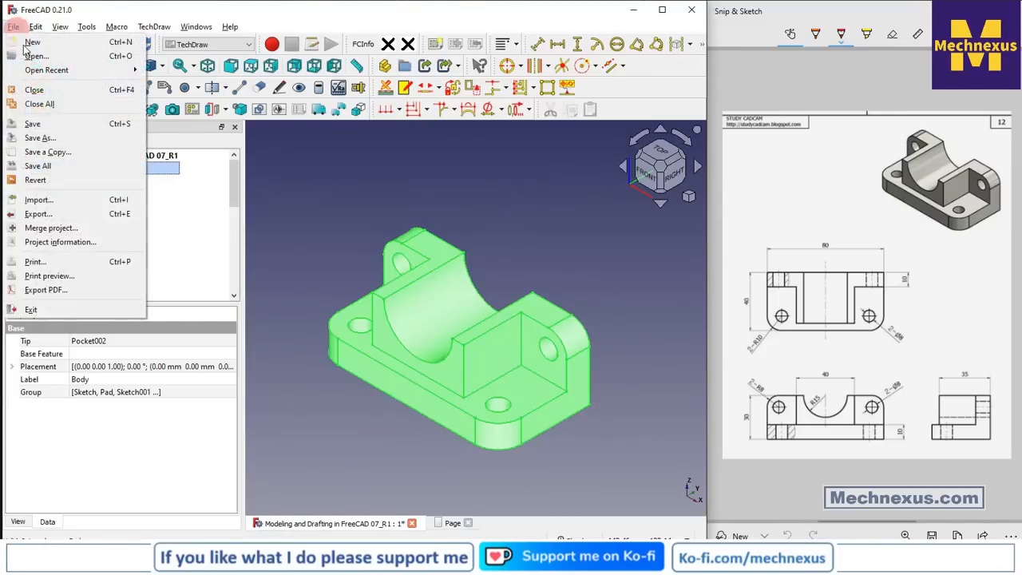
click(37, 214)
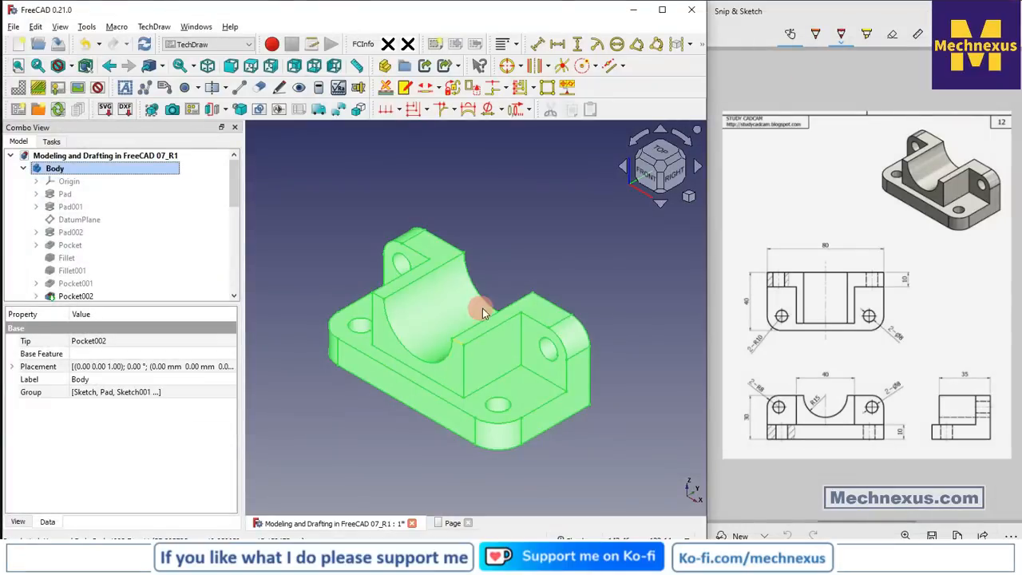
Return from the 3D model to the drawing page and turn the view frames back on
click(482, 308)
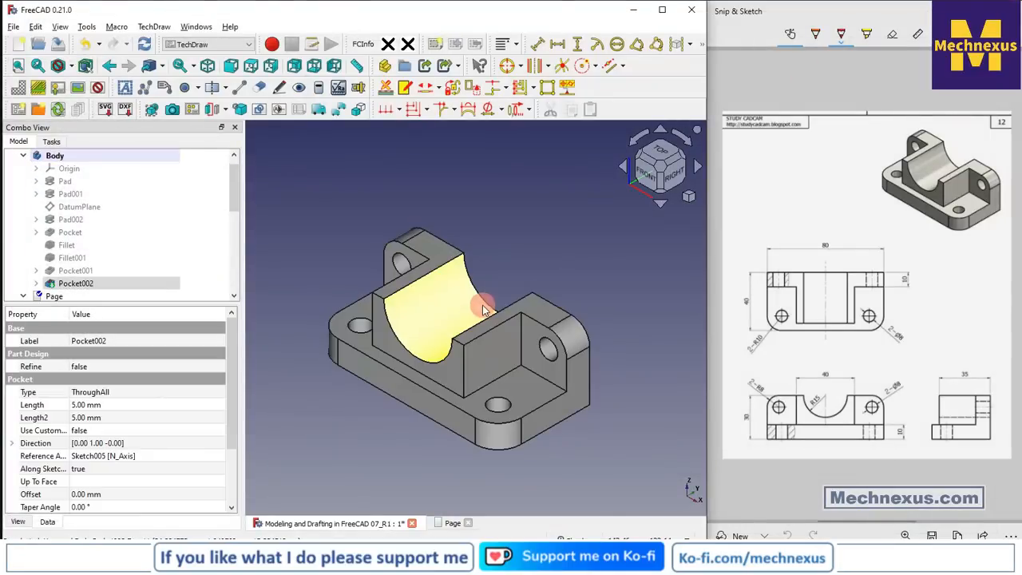
click(452, 523)
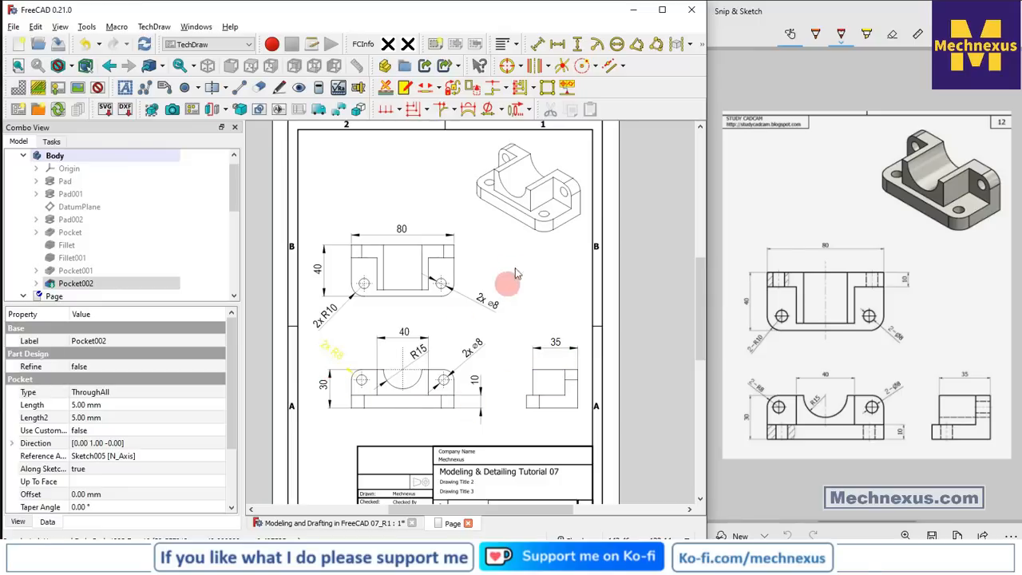
click(97, 87)
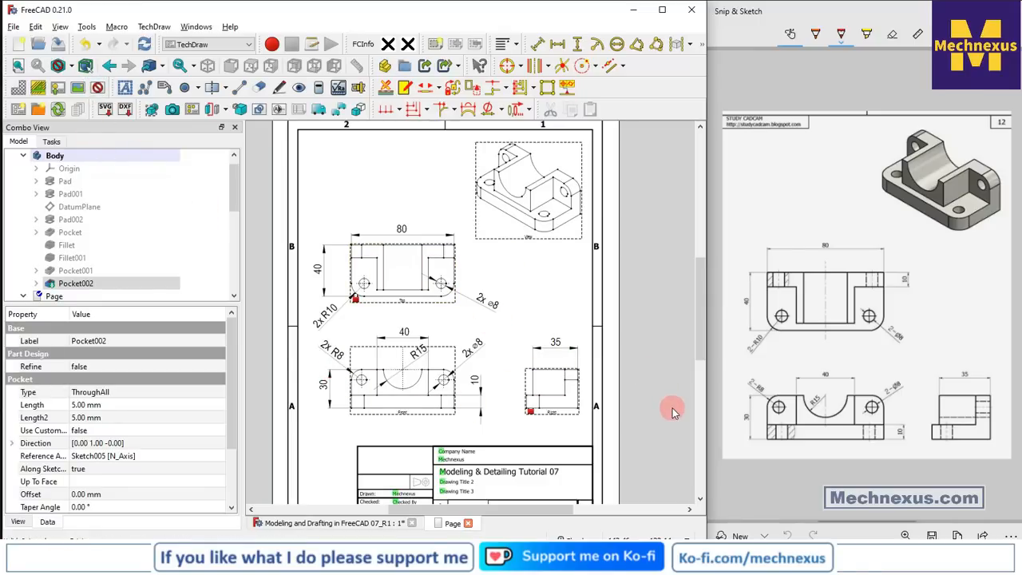